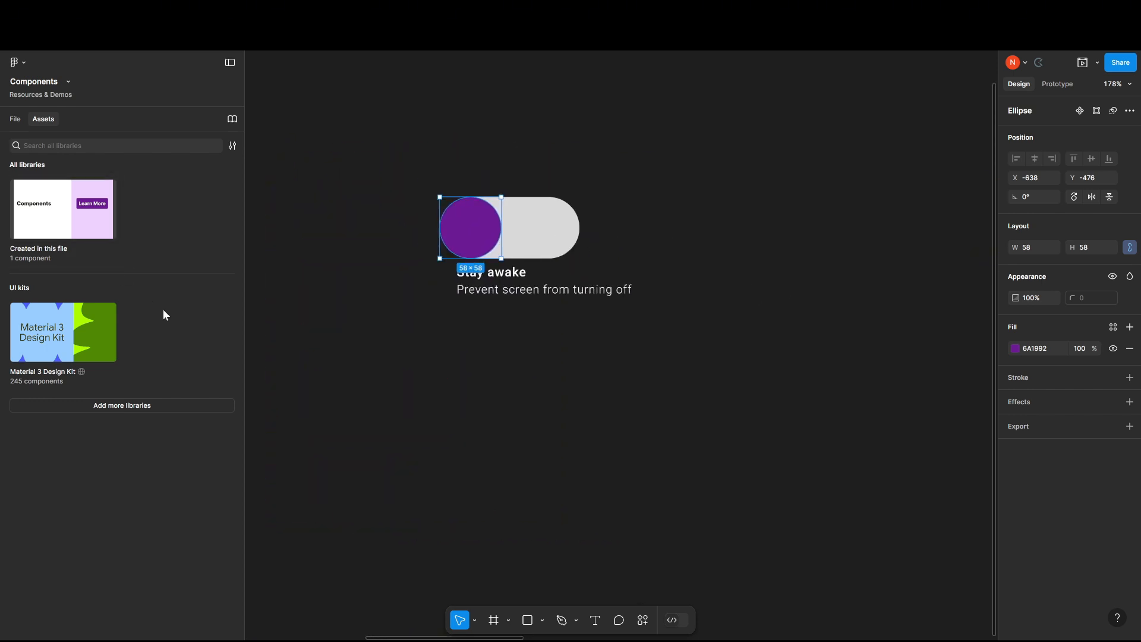
Move the purple circle off the grey pill shape and return it to the pill's rounded end.
{"action": "scroll", "coordinate": [378, 209], "scroll_direction": "up", "scroll_amount": 3}
{"action": "scroll", "coordinate": [383, 214], "scroll_direction": "up", "scroll_amount": 4}
{"action": "left_click", "coordinate": [811, 125]}
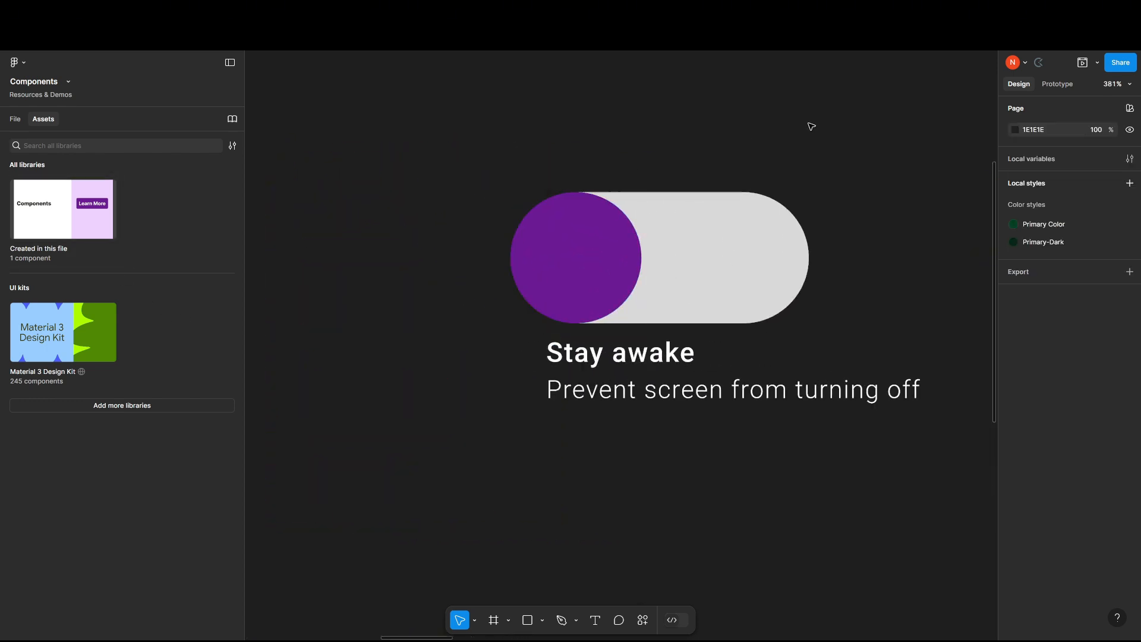
{"action": "left_click_drag", "start_coordinate": [810, 125], "coordinate": [671, 175]}
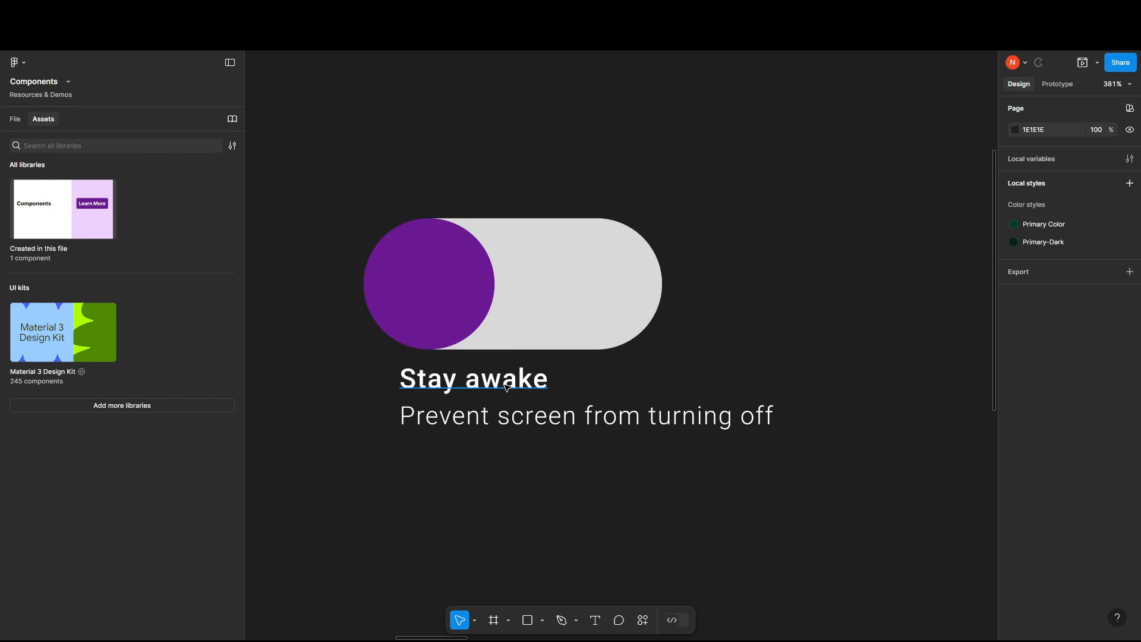
{"action": "scroll", "coordinate": [797, 339], "scroll_direction": "down", "scroll_amount": 3}
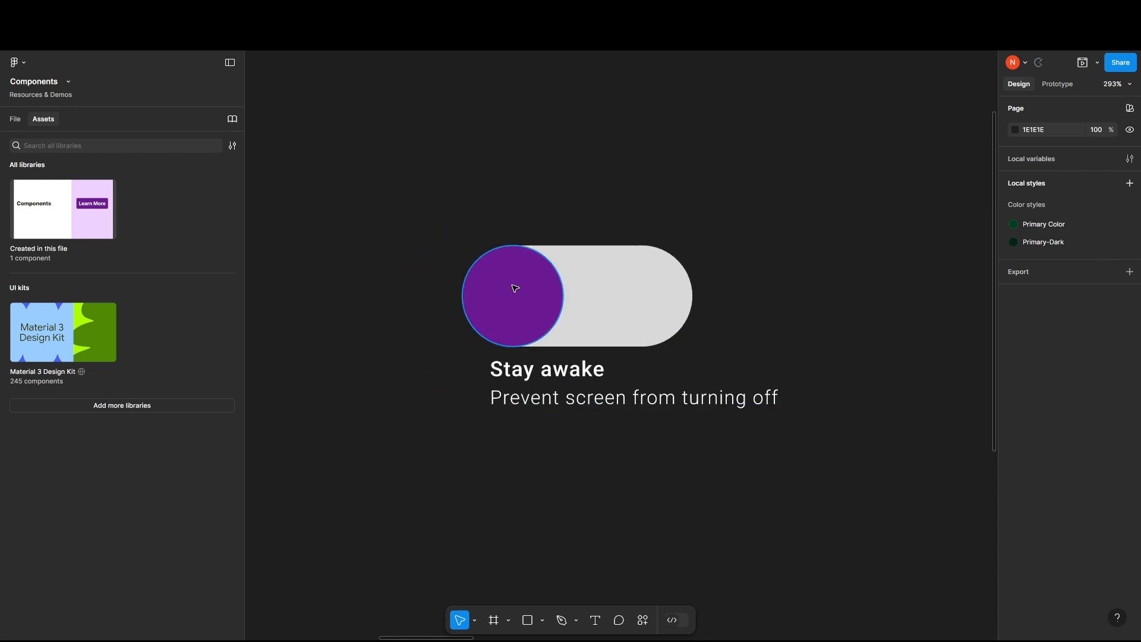
{"action": "left_click_drag", "start_coordinate": [515, 285], "coordinate": [491, 181]}
{"action": "left_click", "coordinate": [664, 325]}
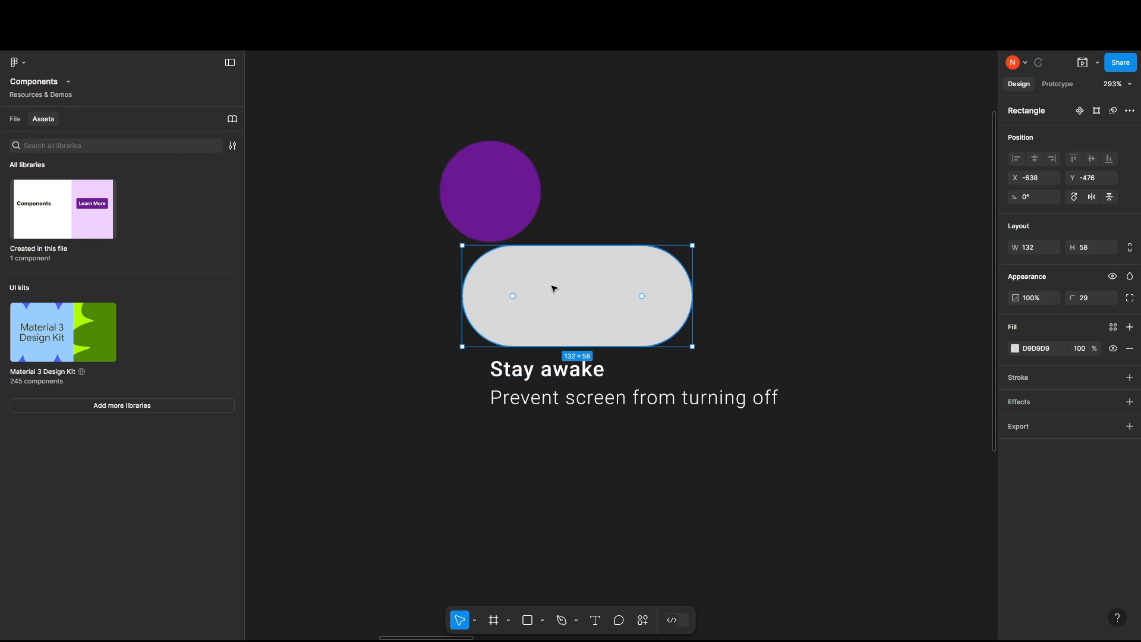
{"action": "left_click_drag", "start_coordinate": [502, 200], "coordinate": [519, 295]}
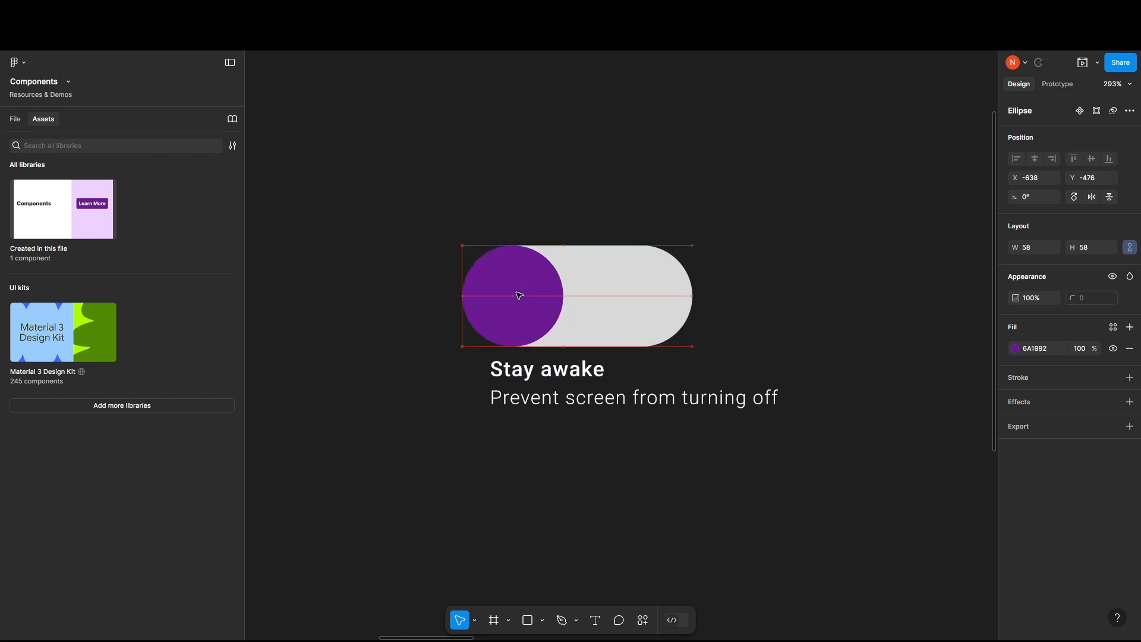
{"action": "left_click", "coordinate": [570, 208]}
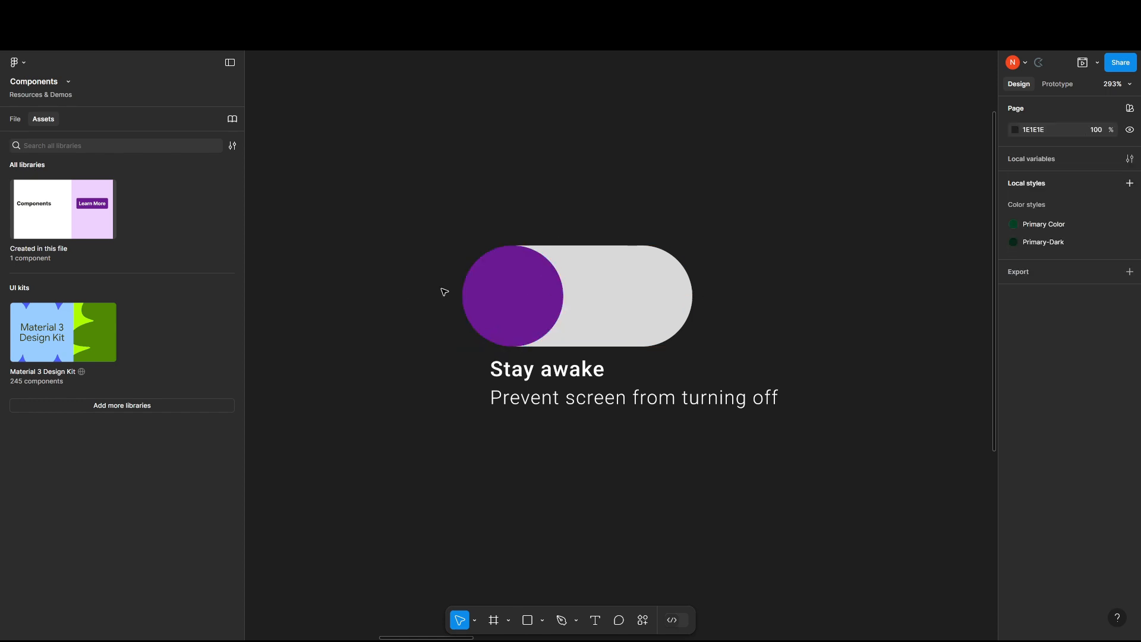
{"action": "scroll", "coordinate": [672, 355], "scroll_direction": "up", "scroll_amount": 2}
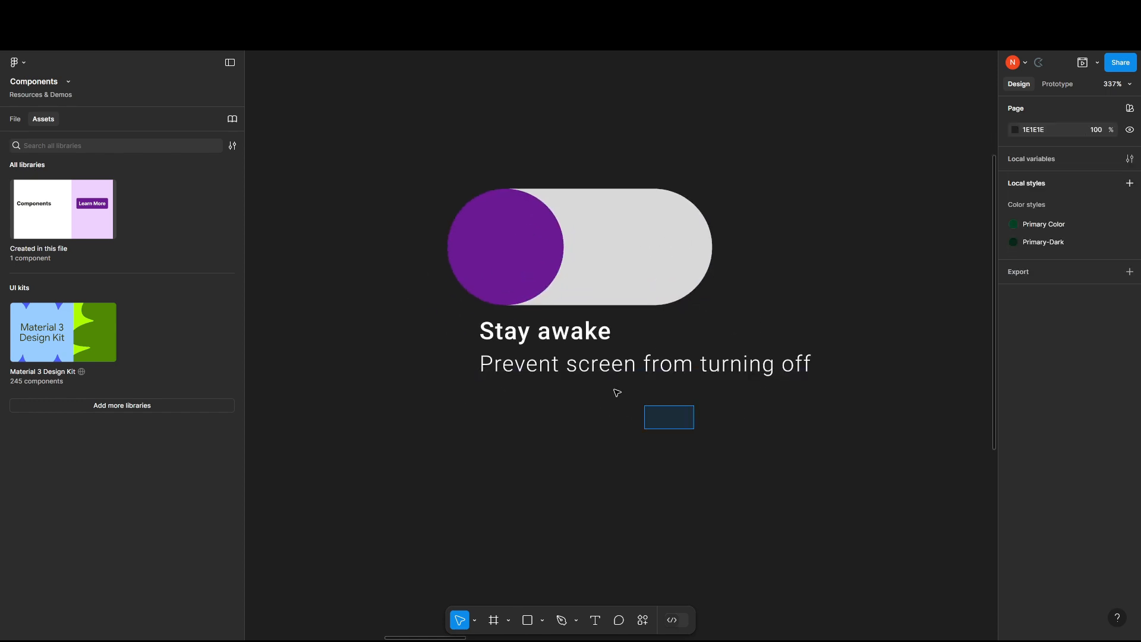
Move the "Stay awake" heading and its description lower on the canvas, well clear of the toggle shapes.
{"action": "left_click_drag", "start_coordinate": [414, 148], "coordinate": [683, 308]}
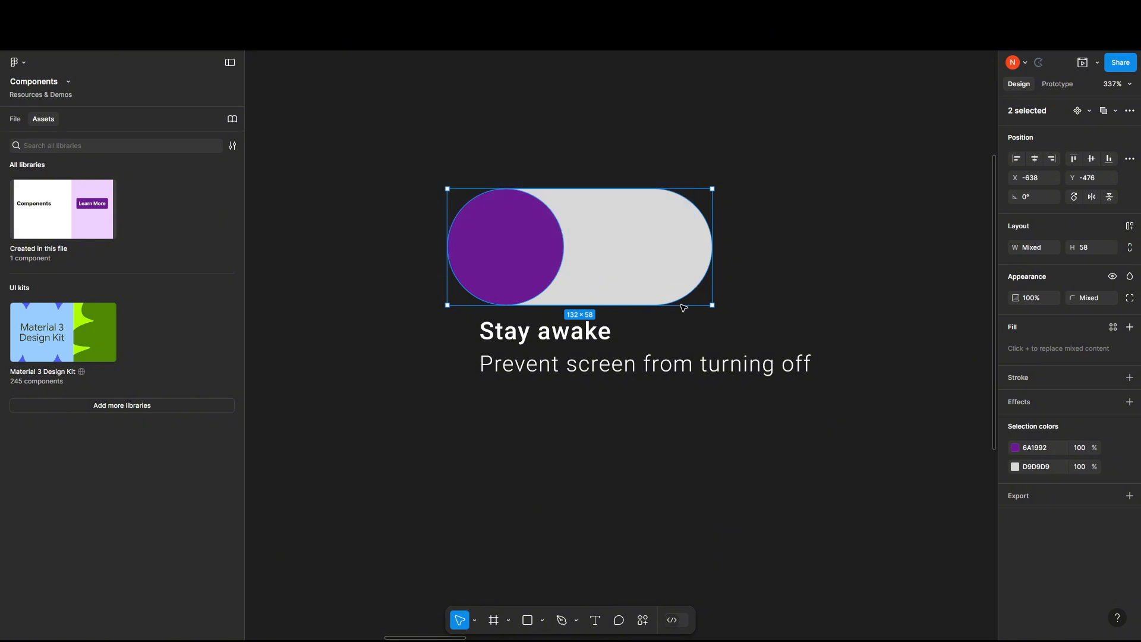
{"action": "left_click_drag", "start_coordinate": [599, 426], "coordinate": [585, 551]}
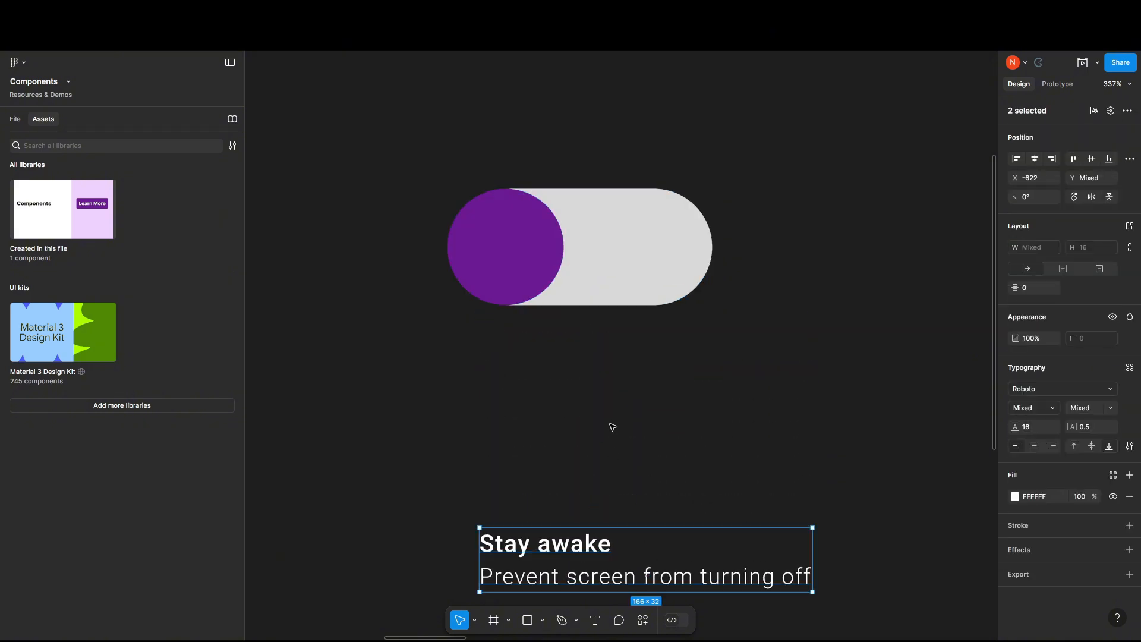
{"action": "left_click", "coordinate": [612, 427]}
{"action": "scroll", "coordinate": [606, 406], "scroll_direction": "down", "scroll_amount": 3}
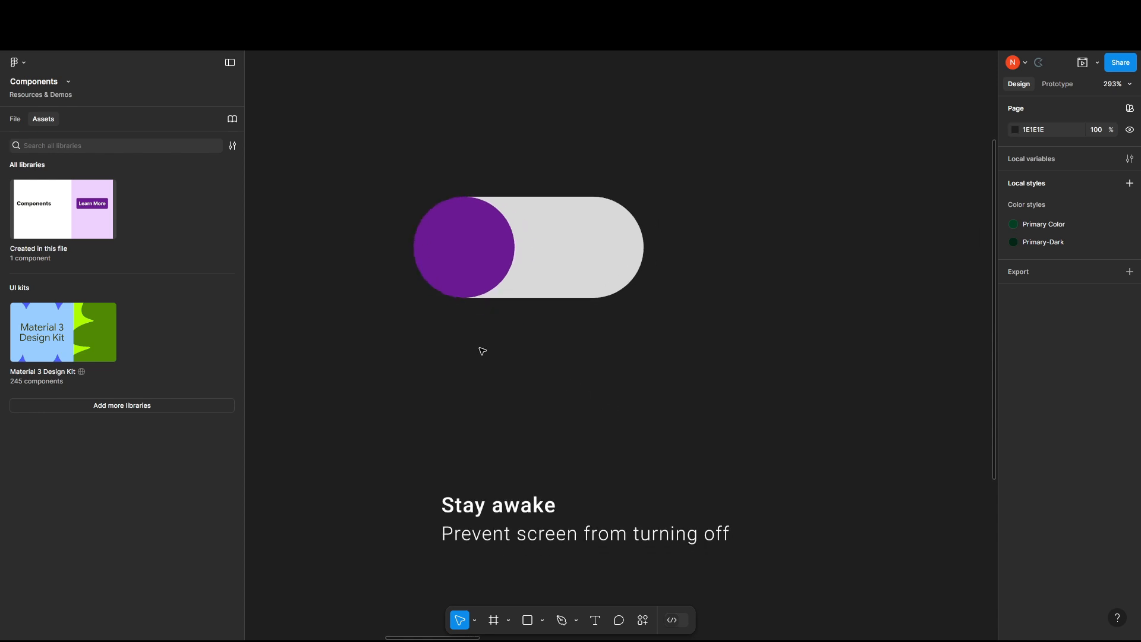
Create a component named Toggle switch from the purple circle and the grey pill.
{"action": "scroll", "coordinate": [494, 345], "scroll_direction": "up", "scroll_amount": 2}
{"action": "left_click", "coordinate": [612, 218]}
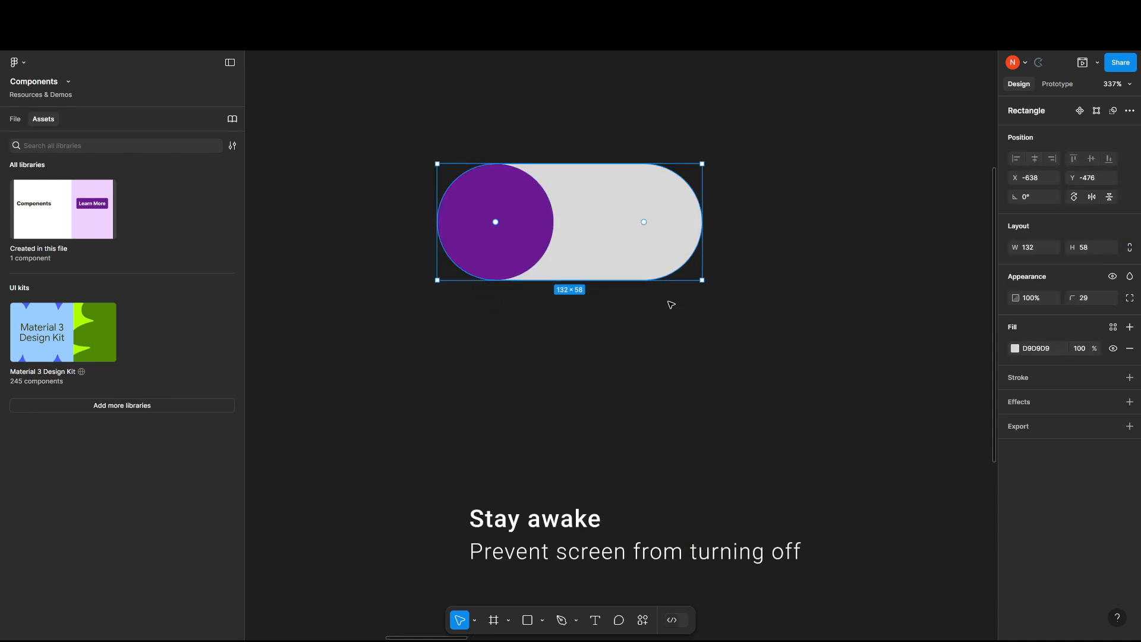
{"action": "left_click_drag", "start_coordinate": [751, 352], "coordinate": [416, 168]}
{"action": "scroll", "coordinate": [538, 128], "scroll_direction": "up", "scroll_amount": 2}
{"action": "left_click_drag", "start_coordinate": [542, 127], "coordinate": [559, 172]}
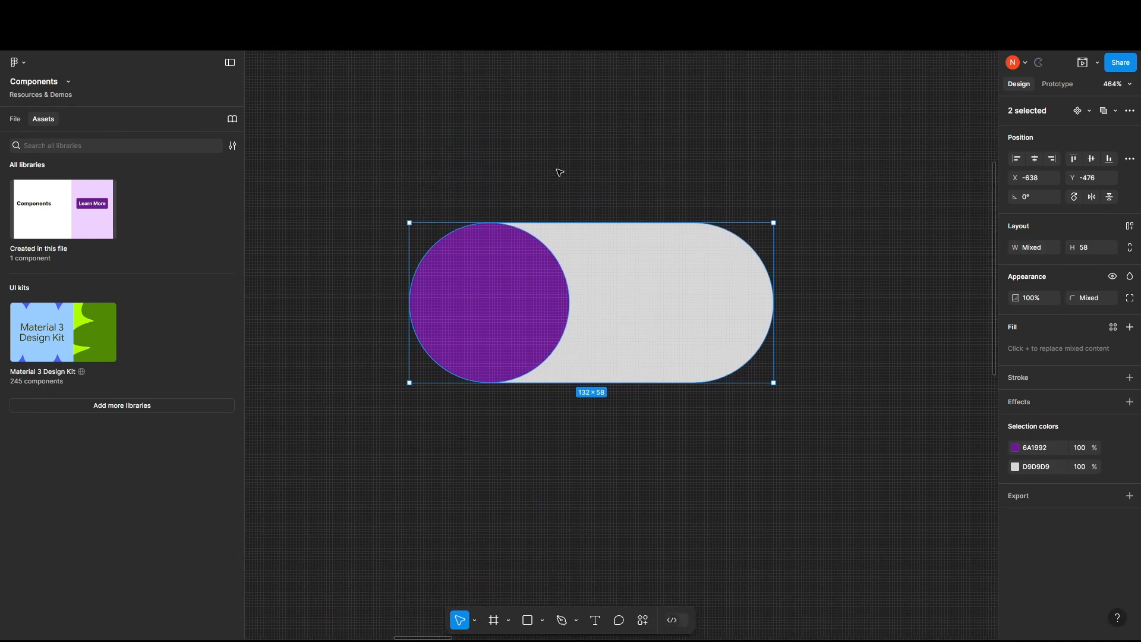
{"action": "left_click", "coordinate": [1078, 111]}
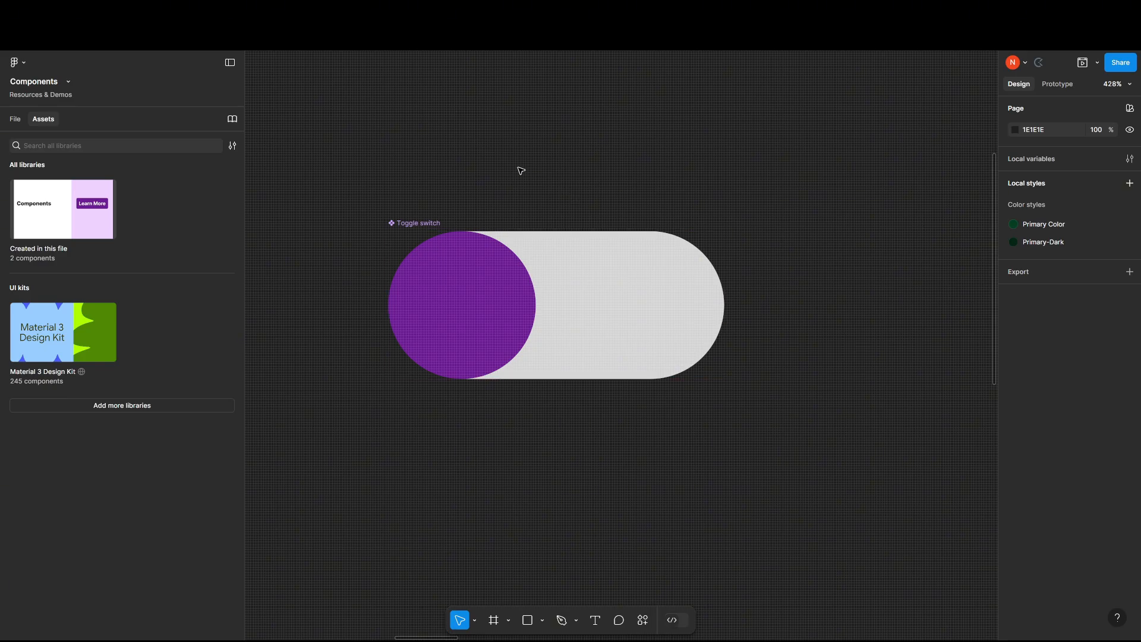
Add a variant property named State to the Toggle switch component and set its value to Off.
{"action": "left_click", "coordinate": [491, 295]}
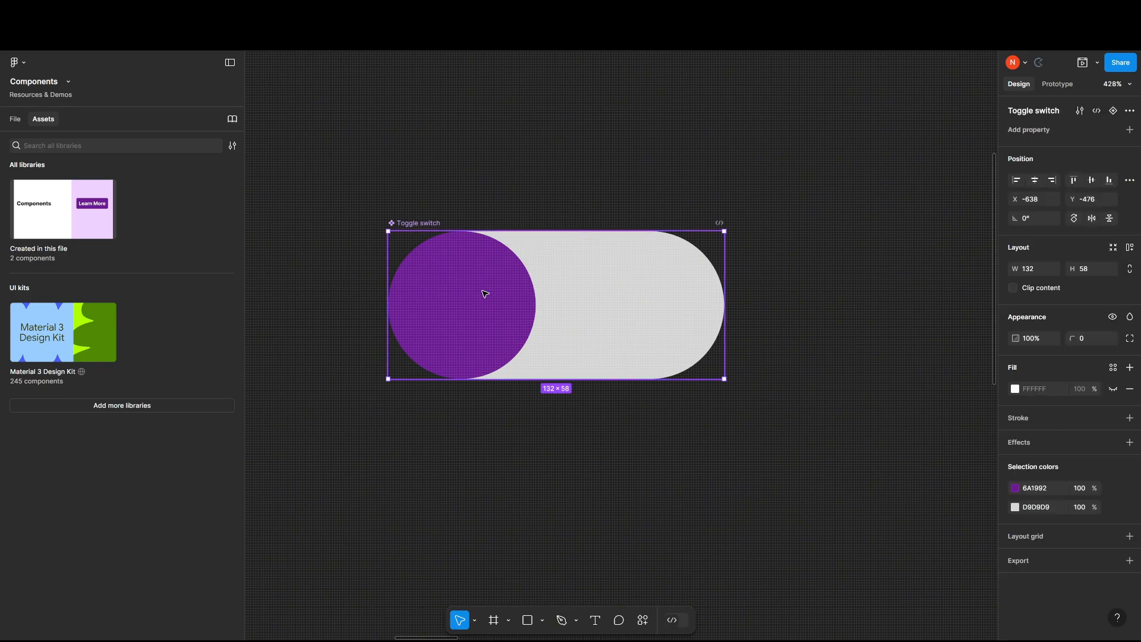
{"action": "left_click", "coordinate": [1129, 130]}
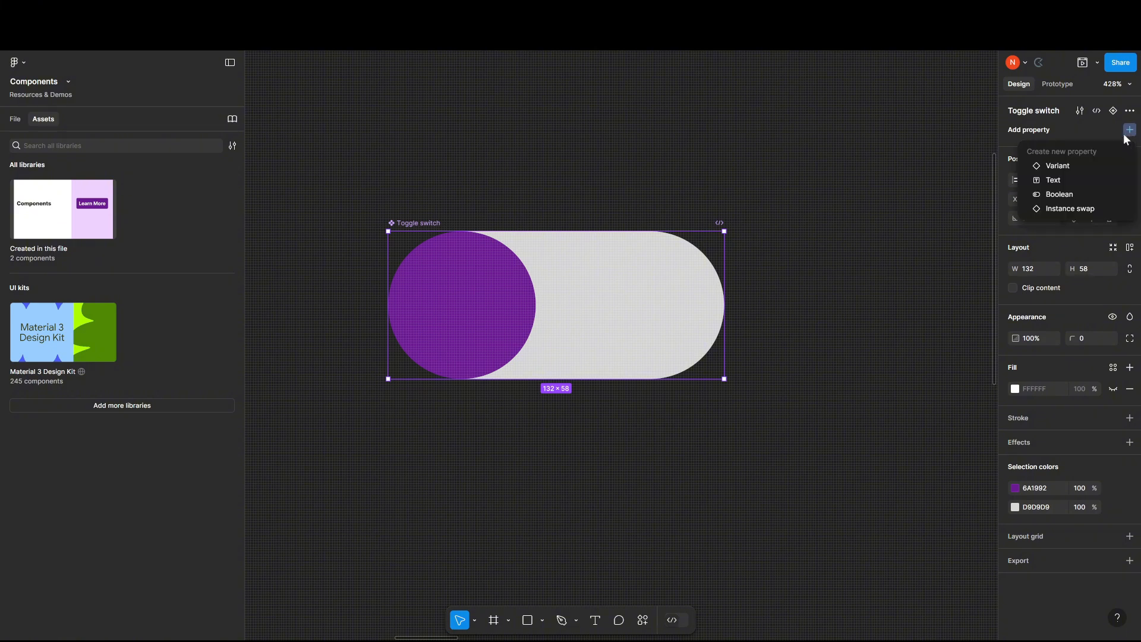
{"action": "left_click", "coordinate": [1060, 167]}
{"action": "double_click", "coordinate": [1033, 150]}
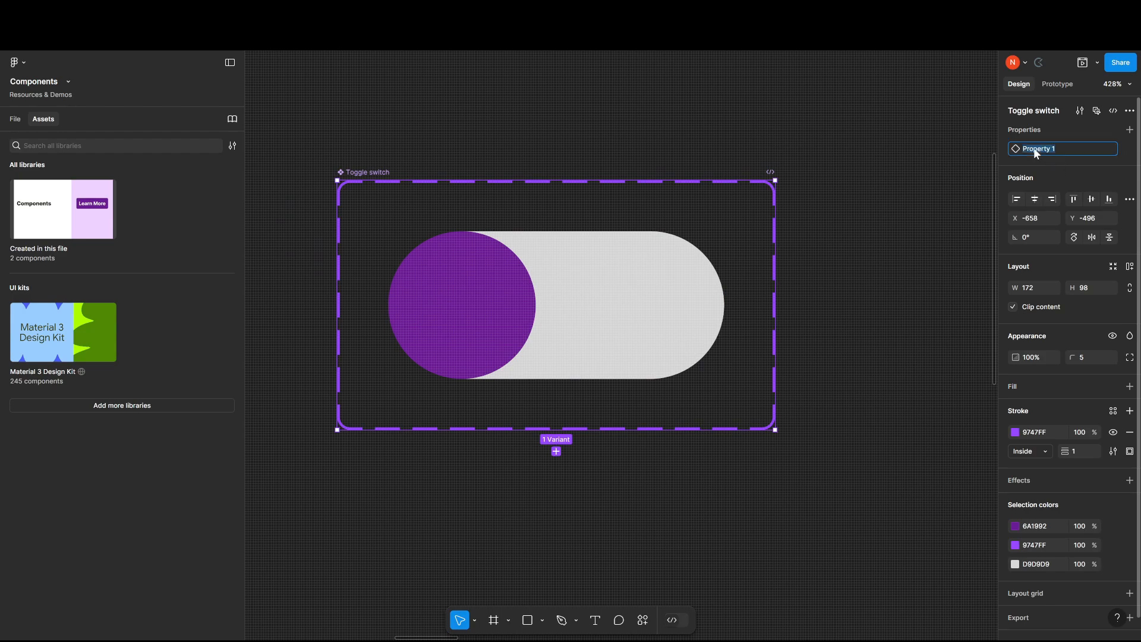
{"action": "type", "text": "State"}
{"action": "key", "text": "Return"}
{"action": "type", "text": "Off"}
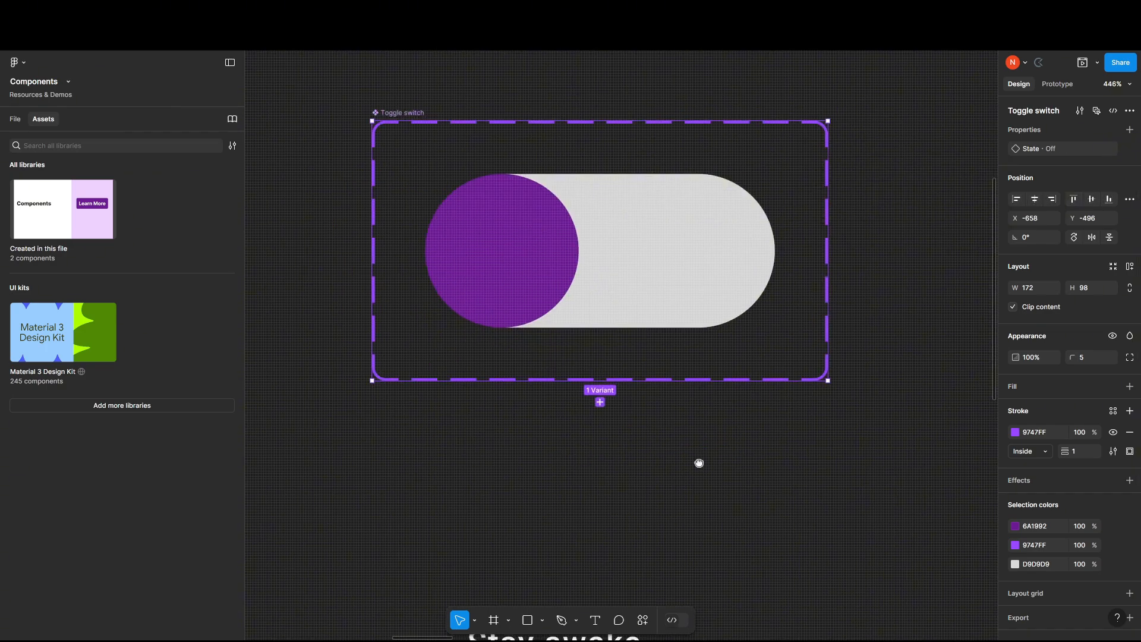
{"action": "left_click_drag", "start_coordinate": [698, 464], "coordinate": [675, 517]}
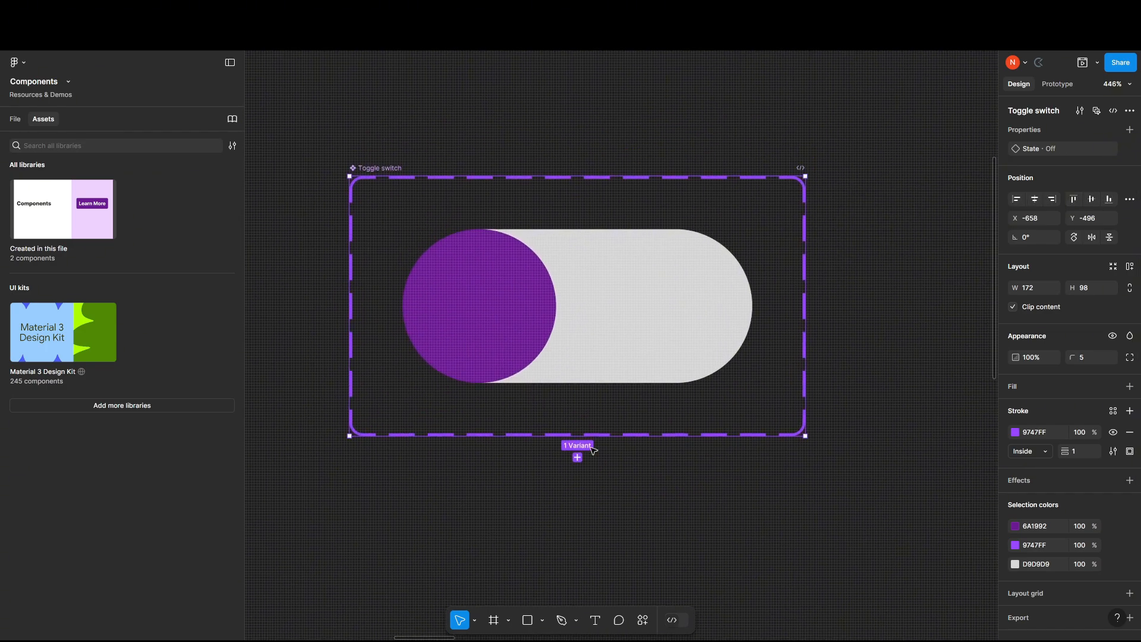
Add a second variant to the Toggle switch set and set its State to On.
{"action": "left_click", "coordinate": [577, 457]}
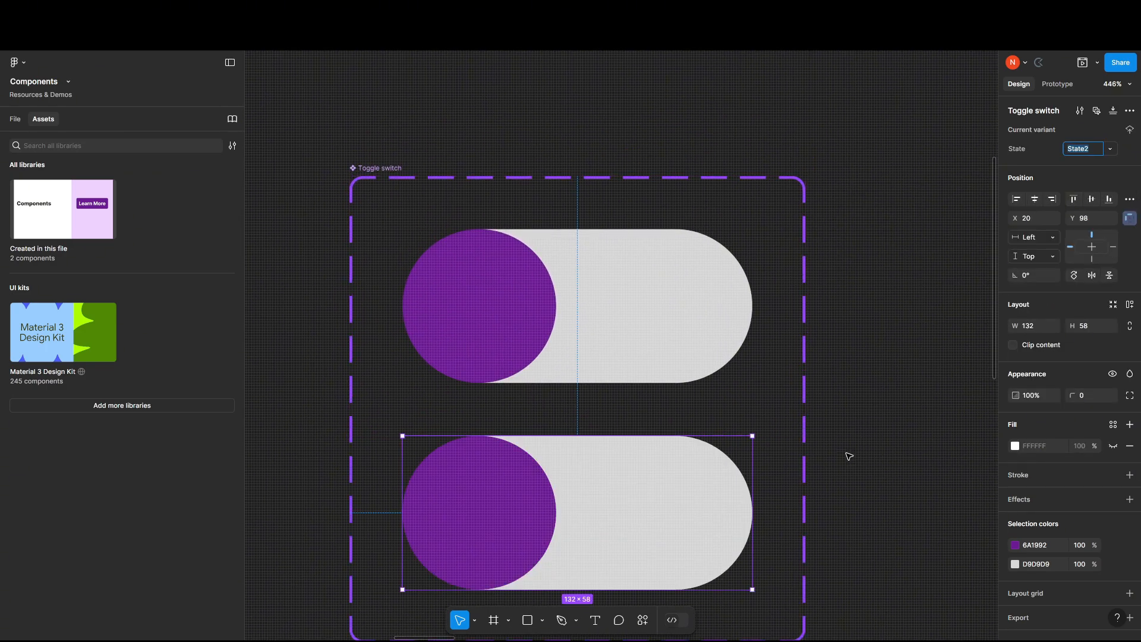
{"action": "scroll", "coordinate": [849, 457], "scroll_direction": "down", "scroll_amount": 3}
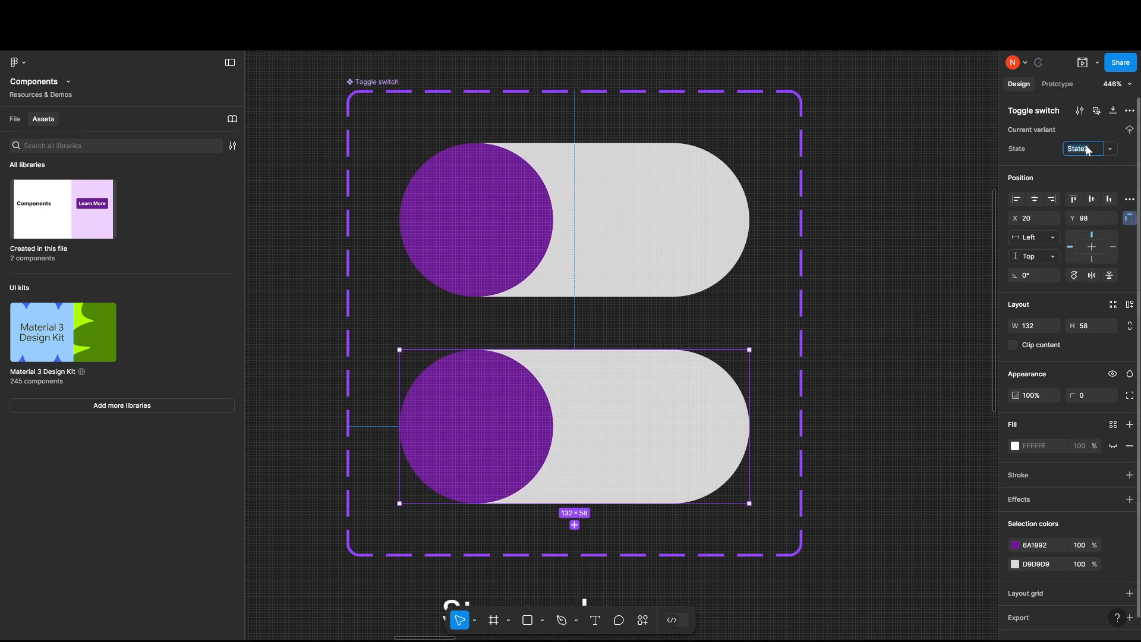
{"action": "key", "text": "Return"}
{"action": "scroll", "coordinate": [698, 340], "scroll_direction": "up", "scroll_amount": 1}
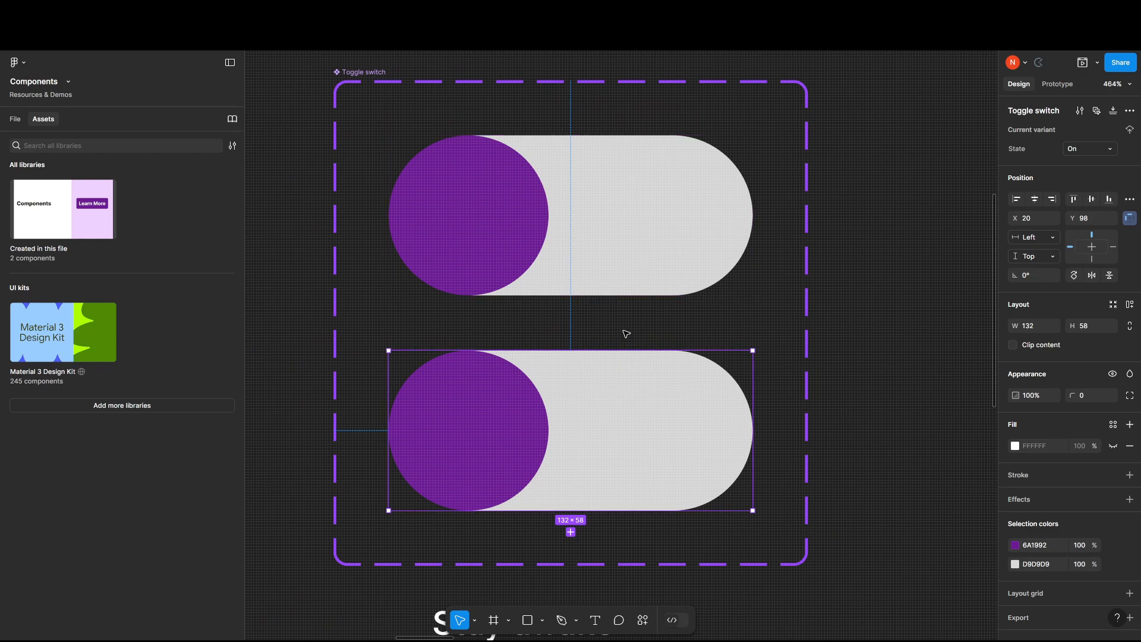
Move the purple ellipse in the On variant to the pill's opposite end, at X 74 and Y 0.
{"action": "left_click", "coordinate": [562, 221]}
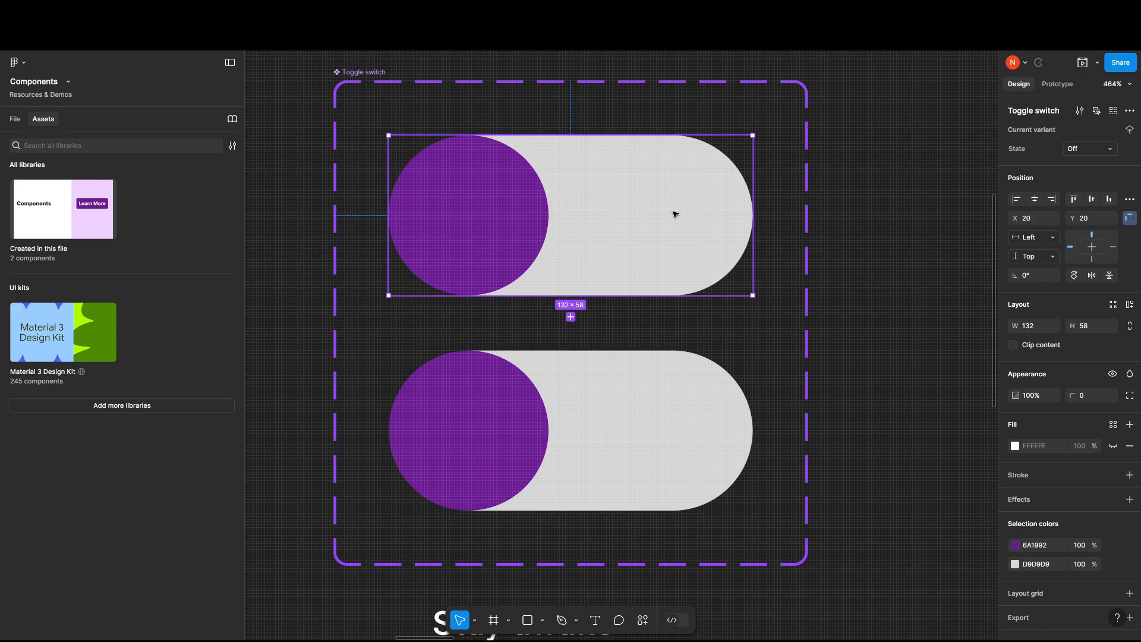
{"action": "left_click", "coordinate": [475, 454]}
{"action": "left_click", "coordinate": [476, 452]}
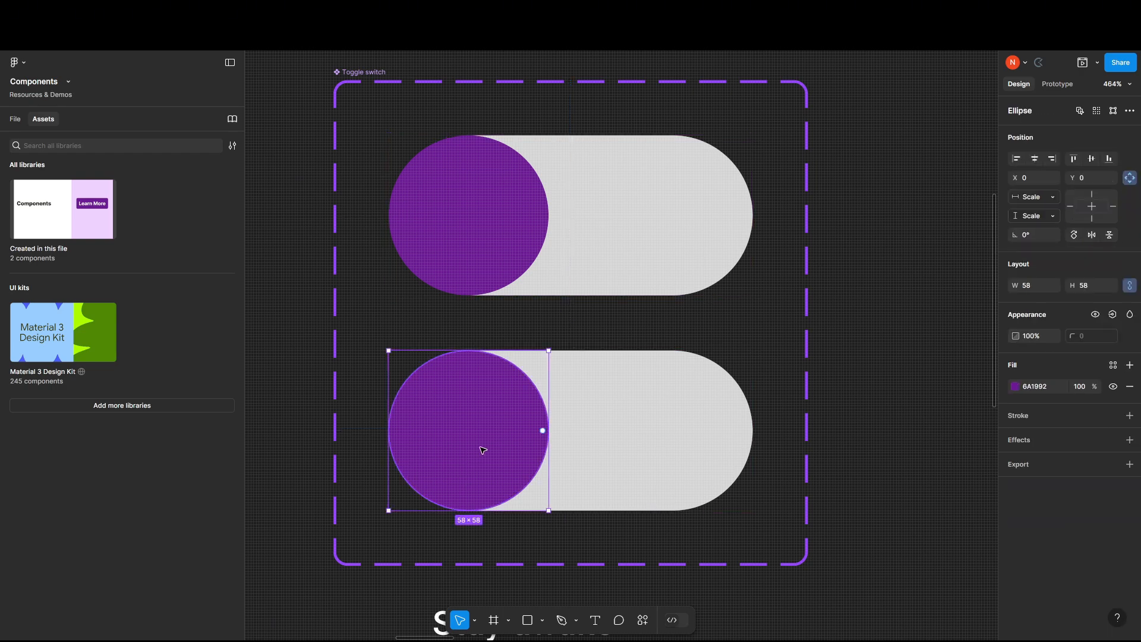
{"action": "left_click", "coordinate": [16, 120]}
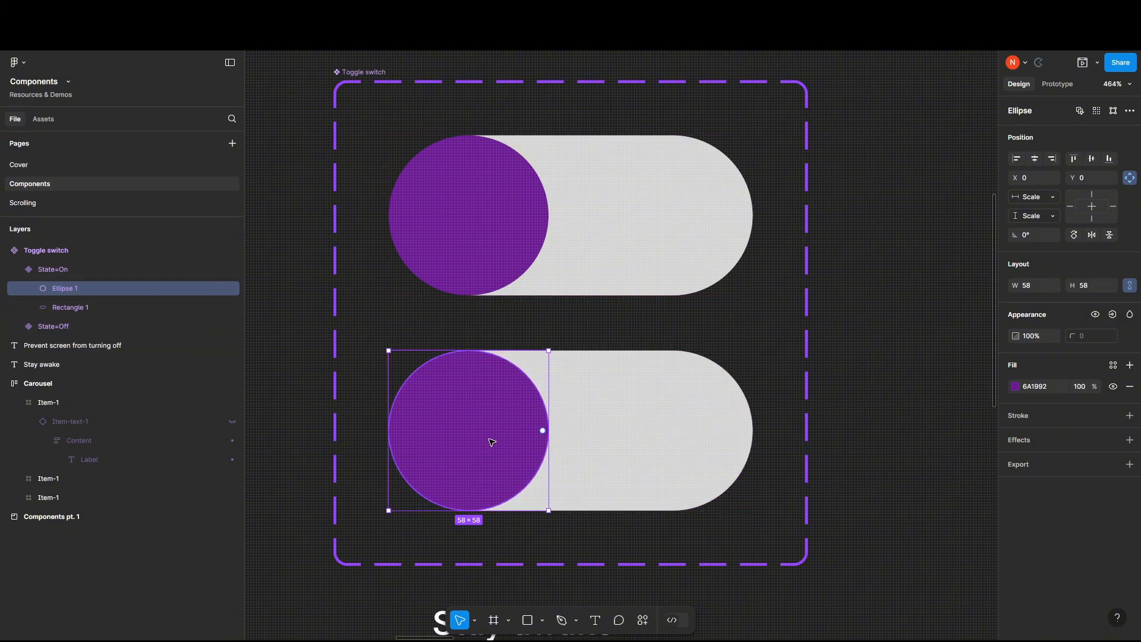
{"action": "left_click_drag", "start_coordinate": [496, 439], "coordinate": [701, 447]}
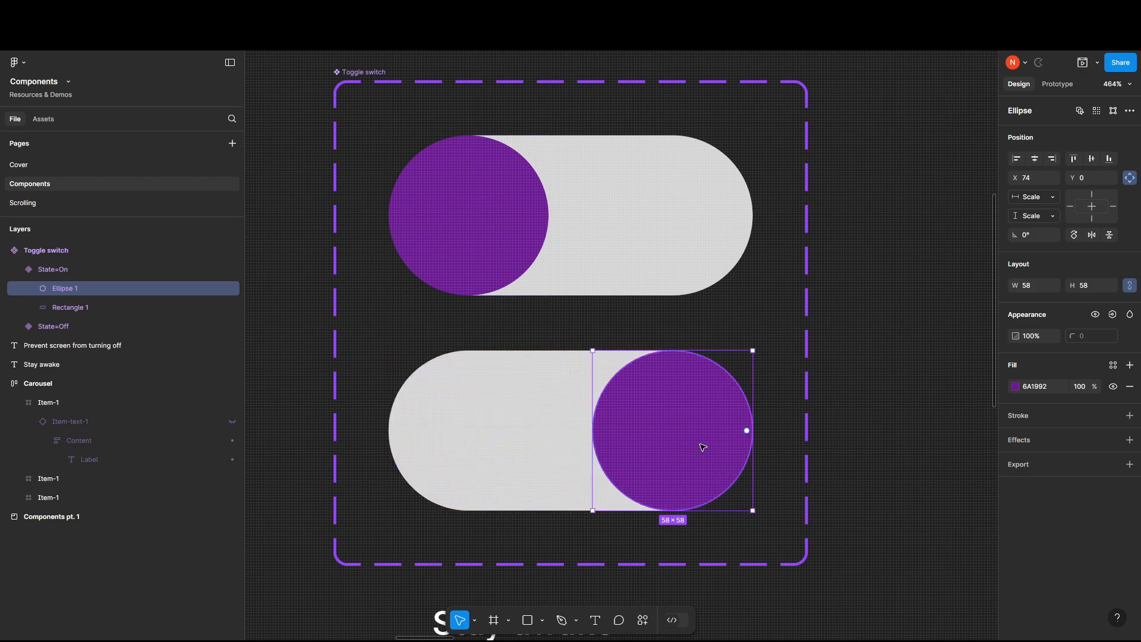
{"action": "left_click", "coordinate": [749, 312]}
Add an iPhone 16 frame beside the Toggle switch component set.
{"action": "scroll", "coordinate": [579, 291], "scroll_direction": "down", "scroll_amount": 1}
{"action": "left_click_drag", "start_coordinate": [693, 307], "coordinate": [594, 333]}
{"action": "scroll", "coordinate": [664, 359], "scroll_direction": "down", "scroll_amount": 1}
{"action": "left_click", "coordinate": [339, 148]}
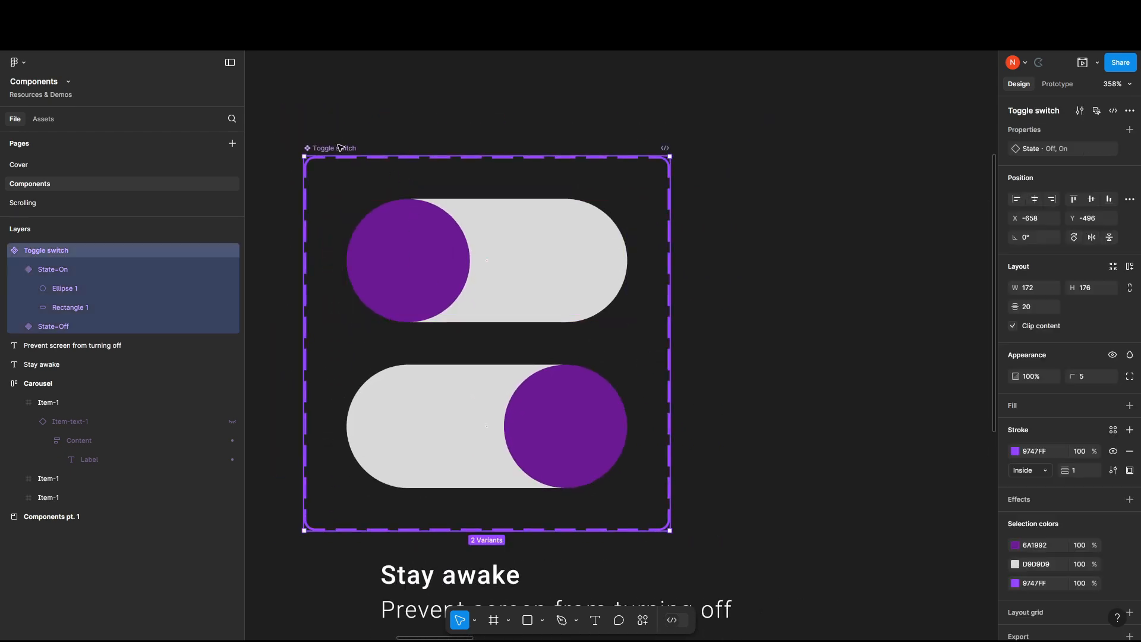
{"action": "left_click", "coordinate": [807, 273]}
{"action": "left_click_drag", "start_coordinate": [807, 272], "coordinate": [736, 255]}
{"action": "key", "text": "f"}
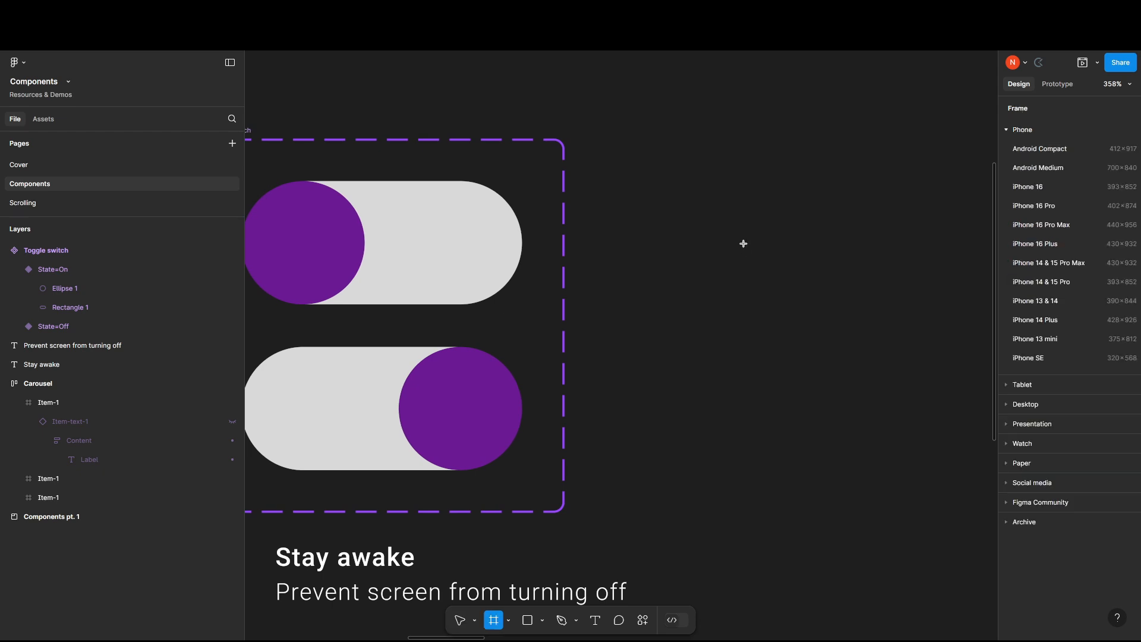
{"action": "left_click", "coordinate": [1049, 190]}
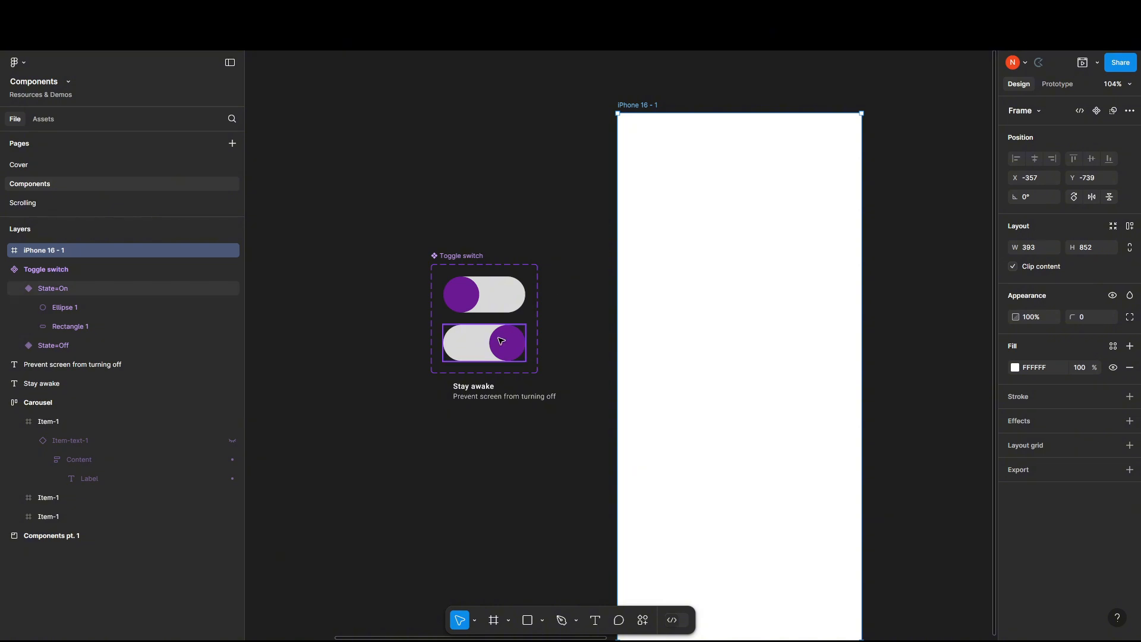
Place an Off-state Toggle switch instance near the top of the iPhone 16 frame and open a preview of the frame.
{"action": "left_click", "coordinate": [498, 295]}
{"action": "left_click_drag", "start_coordinate": [498, 294], "coordinate": [753, 192]}
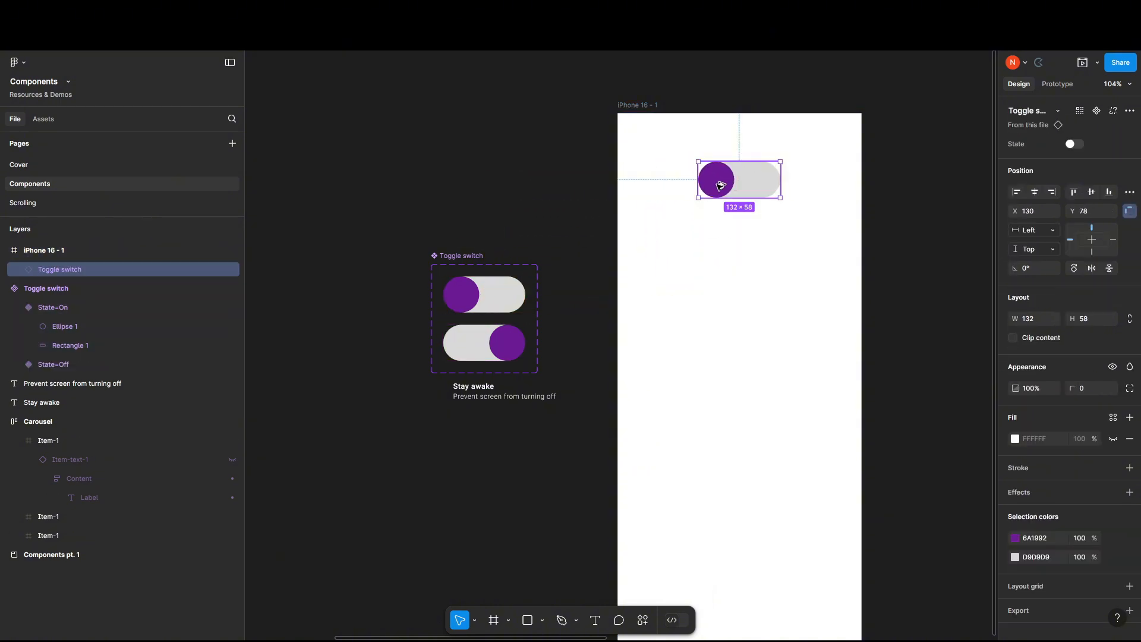
{"action": "left_click", "coordinate": [638, 105]}
{"action": "left_click", "coordinate": [1083, 66]}
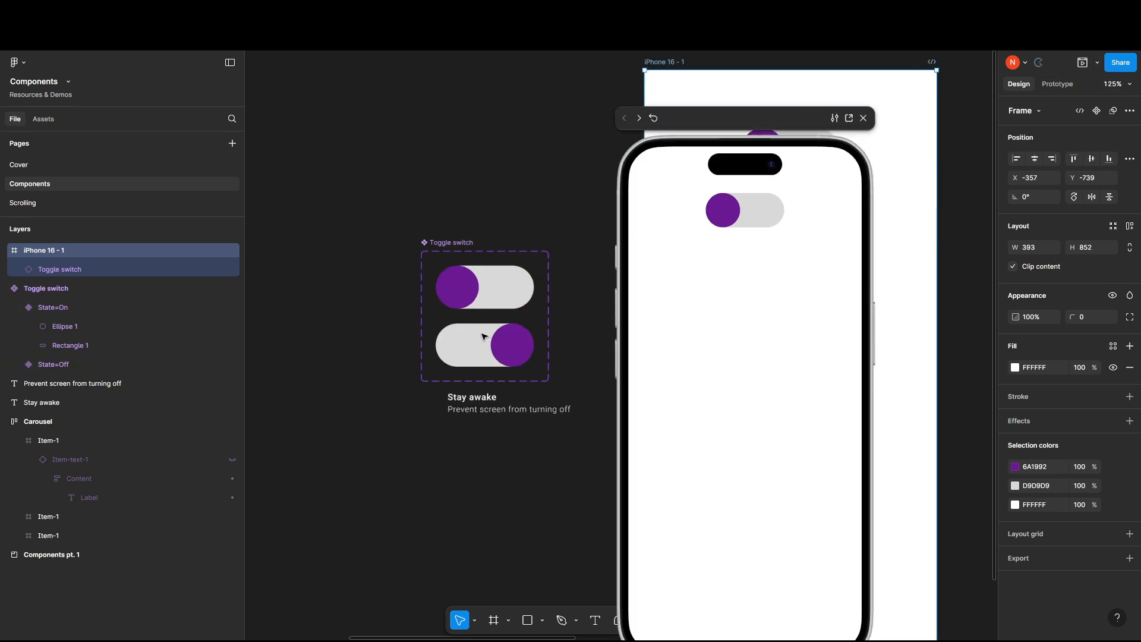
{"action": "scroll", "coordinate": [491, 323], "scroll_direction": "up", "scroll_amount": 6}
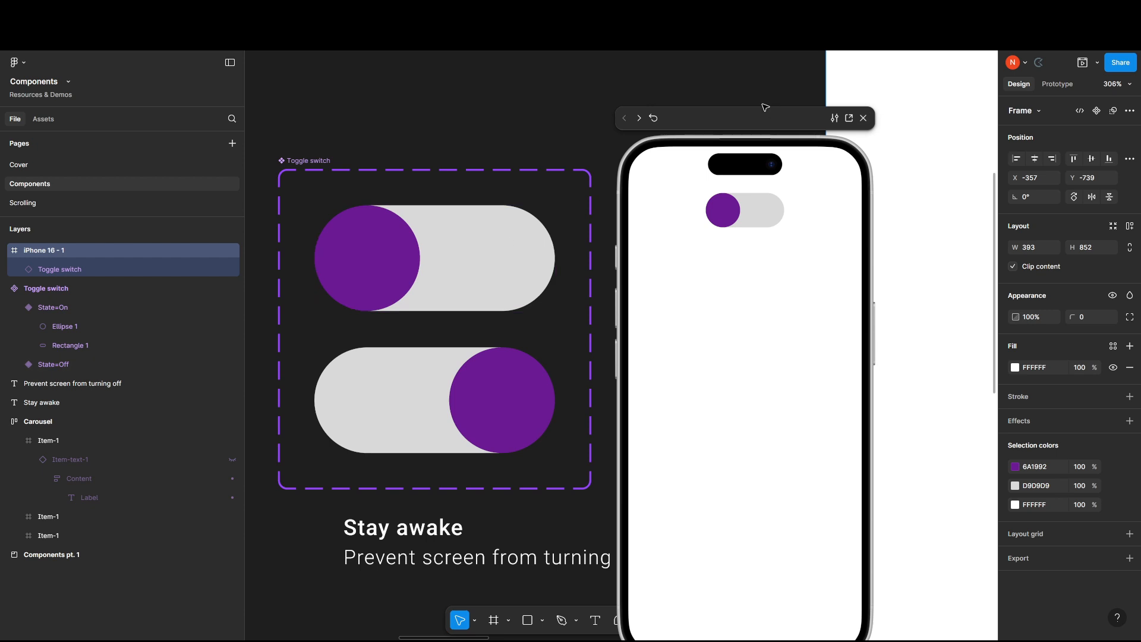
{"action": "left_click_drag", "start_coordinate": [764, 107], "coordinate": [786, 65]}
Add an on-tap prototype interaction to the Off variant that changes it to the On variant with Instant animation.
{"action": "left_click", "coordinate": [1057, 83]}
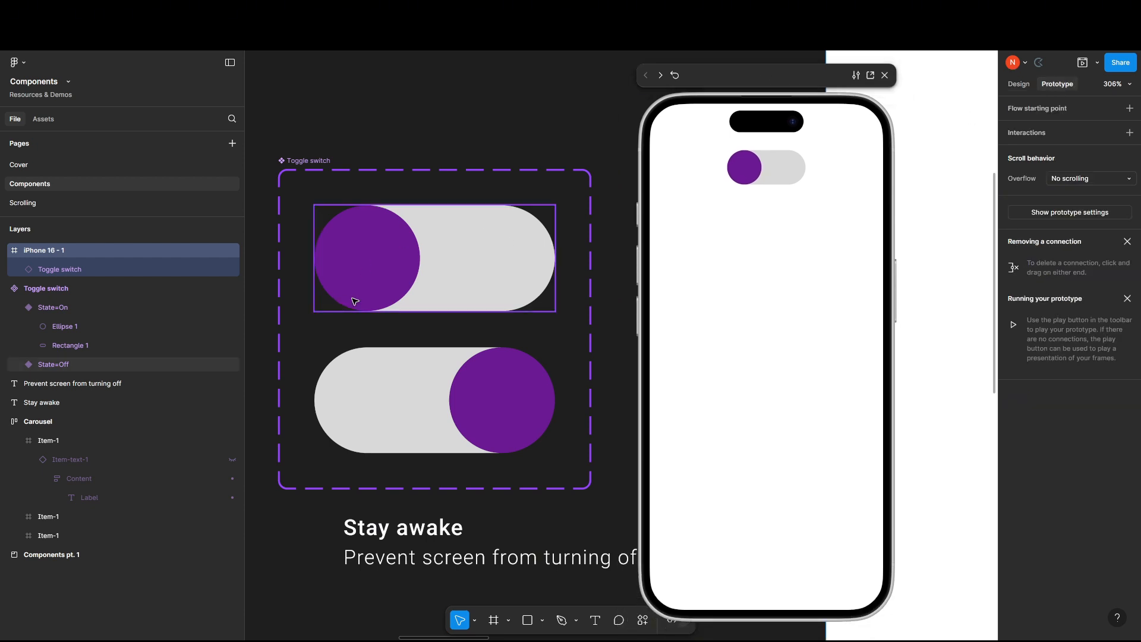
{"action": "left_click", "coordinate": [432, 300]}
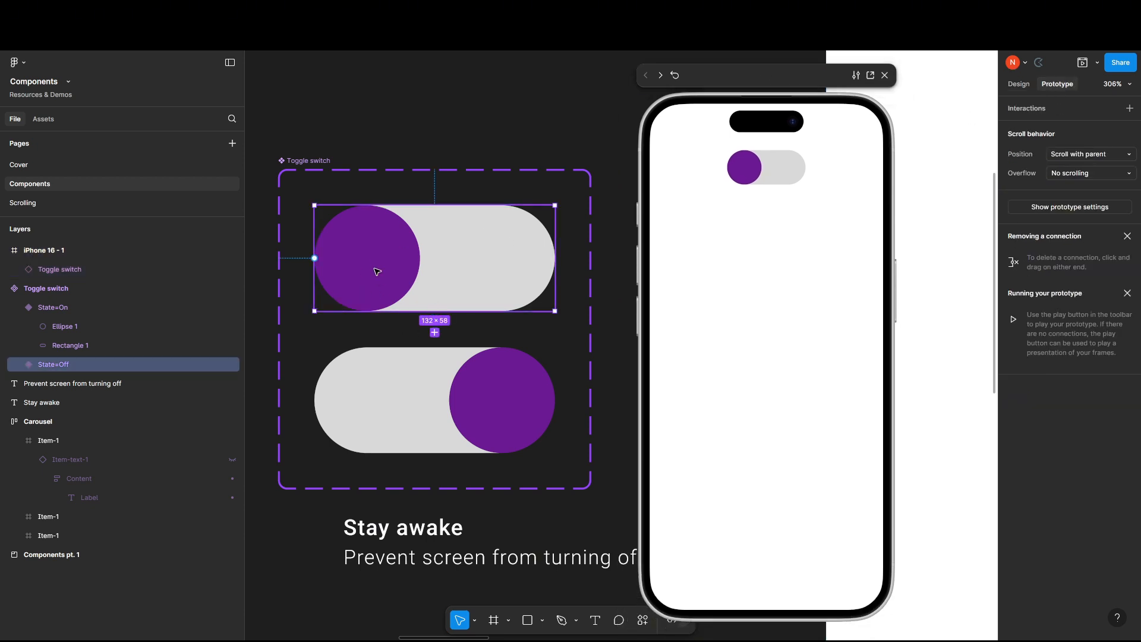
{"action": "left_click_drag", "start_coordinate": [434, 332], "coordinate": [425, 356]}
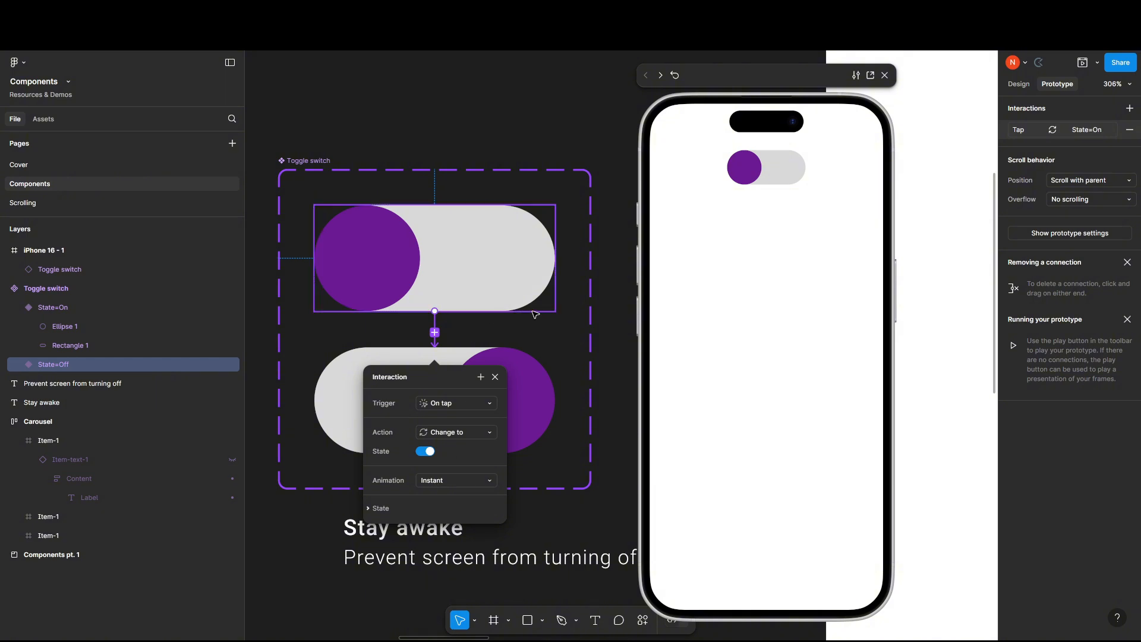
{"action": "left_click", "coordinate": [526, 338]}
Add an on-tap prototype interaction to the On variant that changes it back to the Off variant with Instant animation.
{"action": "left_click", "coordinate": [470, 392]}
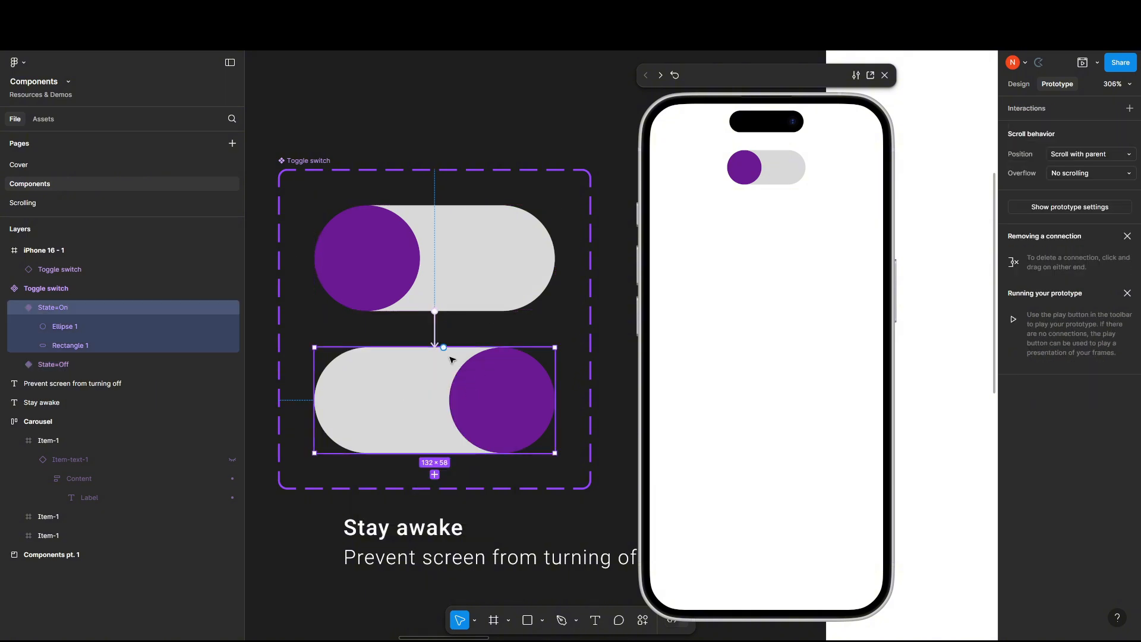
{"action": "left_click_drag", "start_coordinate": [444, 348], "coordinate": [426, 315]}
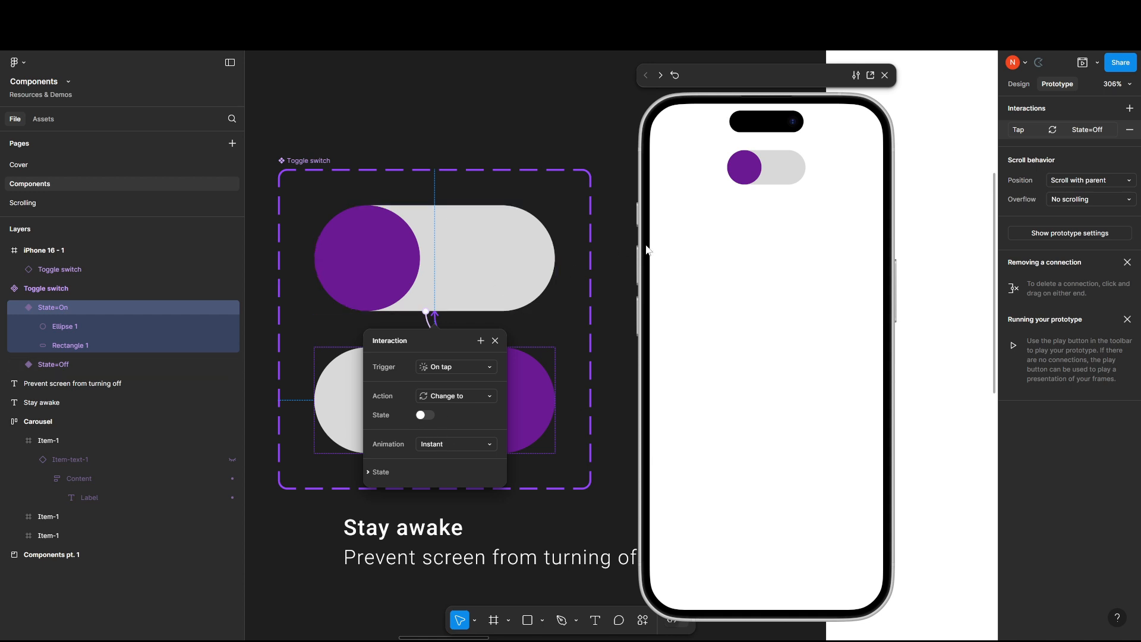
{"action": "left_click", "coordinate": [615, 260]}
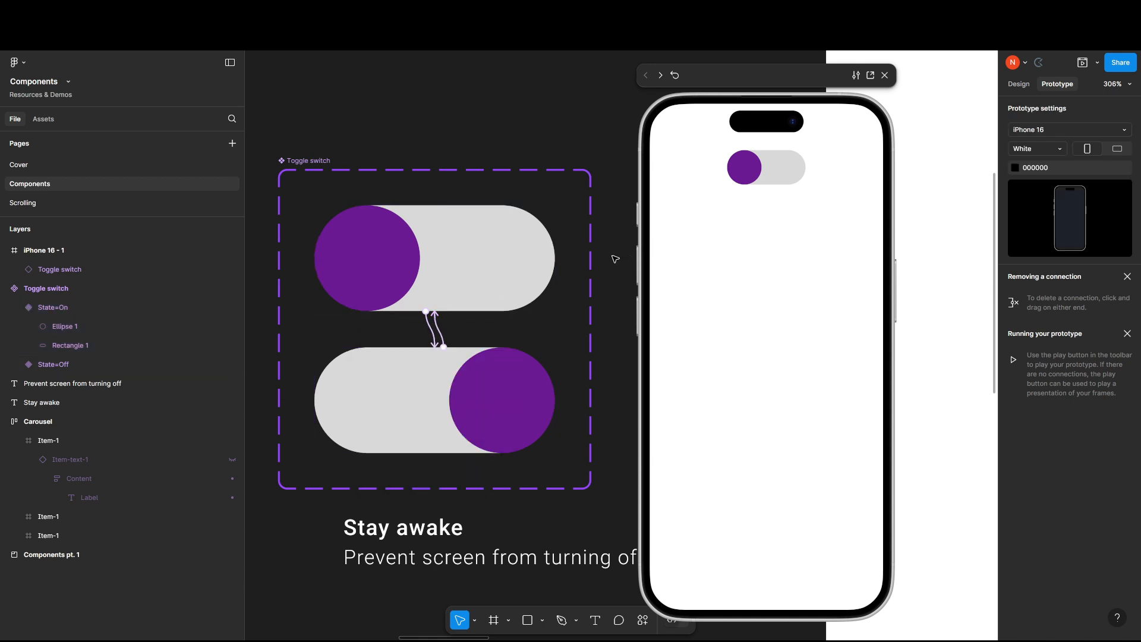
Test the instant transition by toggling the switch between Off and On repeatedly in the iPhone preview.
{"action": "left_click", "coordinate": [752, 171]}
{"action": "left_click", "coordinate": [752, 171]}
{"action": "left_click", "coordinate": [744, 171]}
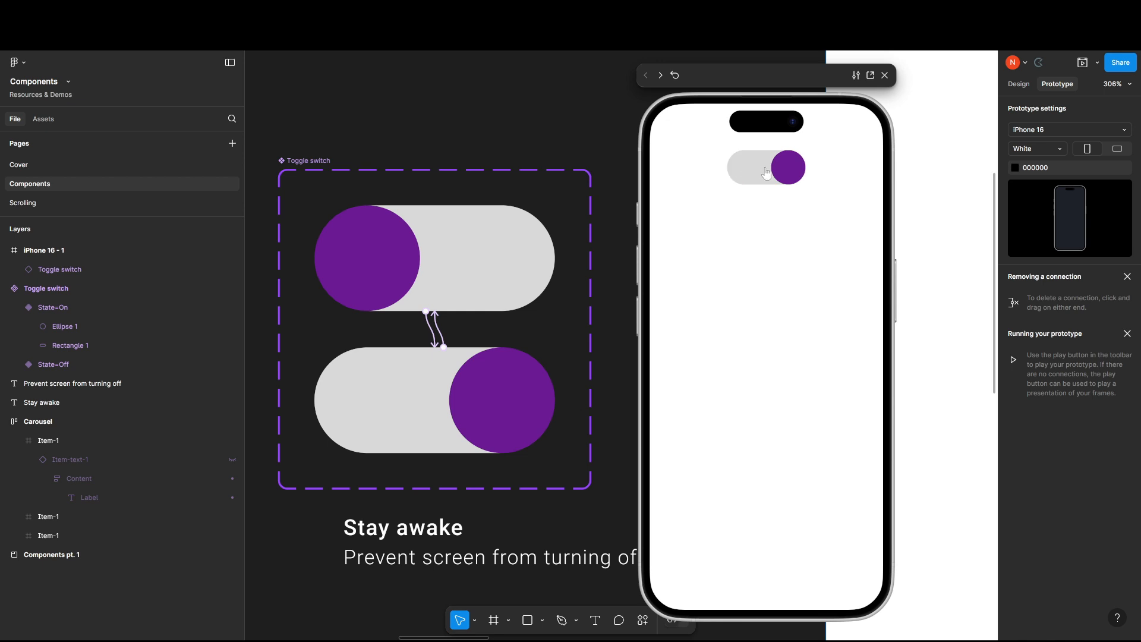
{"action": "left_click", "coordinate": [750, 170]}
{"action": "left_click", "coordinate": [748, 172]}
{"action": "left_click", "coordinate": [790, 175]}
{"action": "left_click", "coordinate": [767, 179]}
{"action": "left_click", "coordinate": [767, 179]}
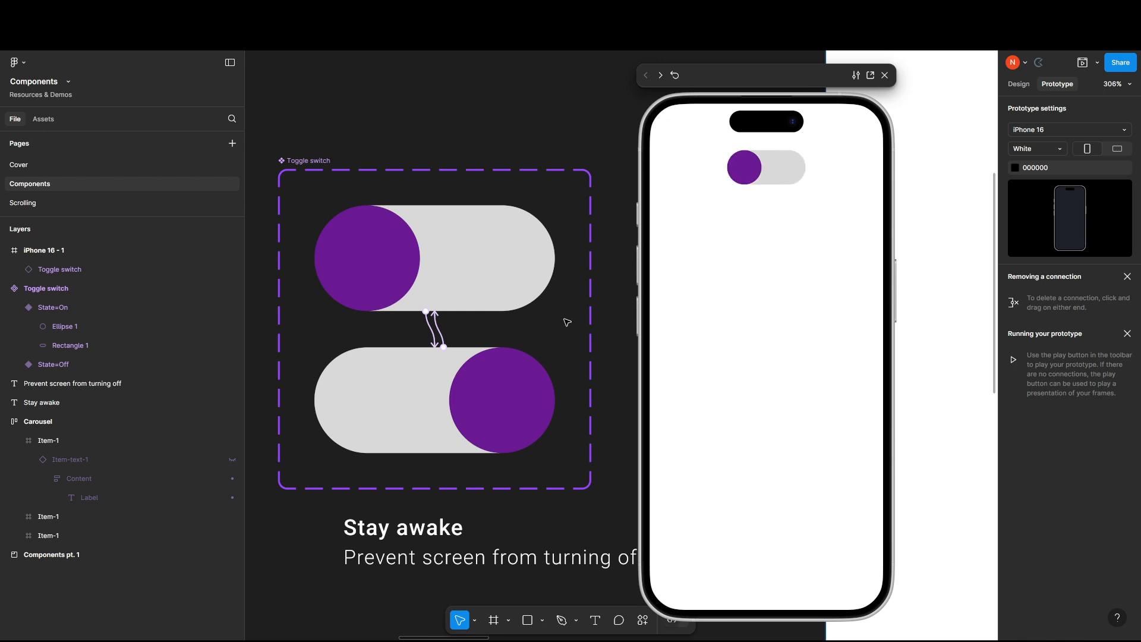
Set the animation of the Off variant's on-tap interaction to Smart animate.
{"action": "scroll", "coordinate": [433, 333], "scroll_direction": "up", "scroll_amount": 5}
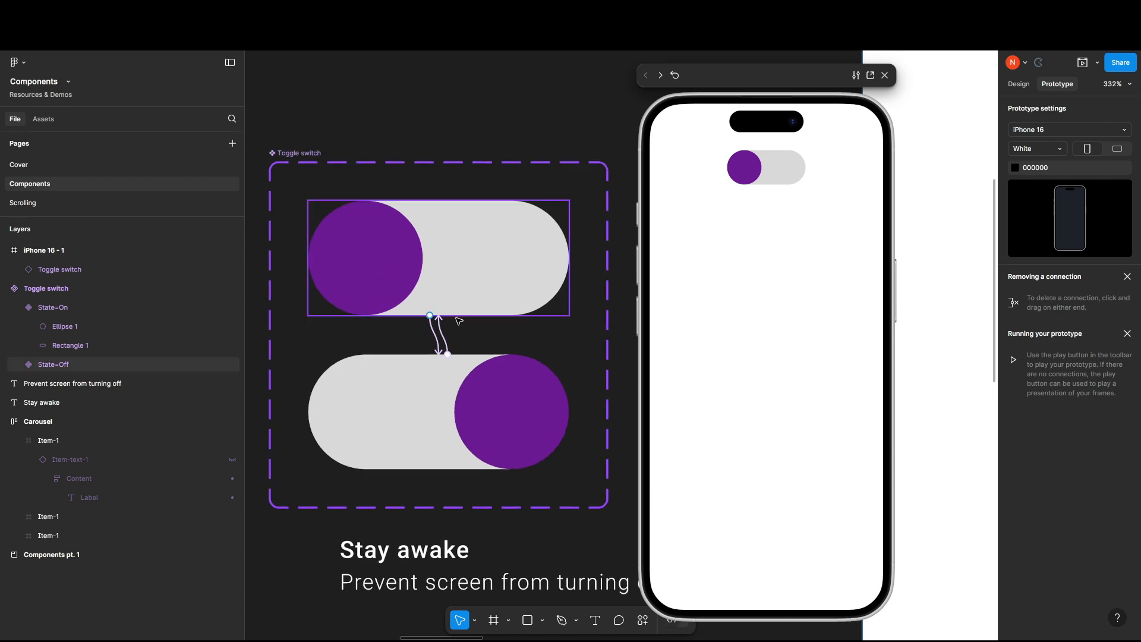
{"action": "left_click", "coordinate": [433, 340]}
{"action": "scroll", "coordinate": [535, 338], "scroll_direction": "left", "scroll_amount": 2}
{"action": "scroll", "coordinate": [535, 339], "scroll_direction": "down", "scroll_amount": 1}
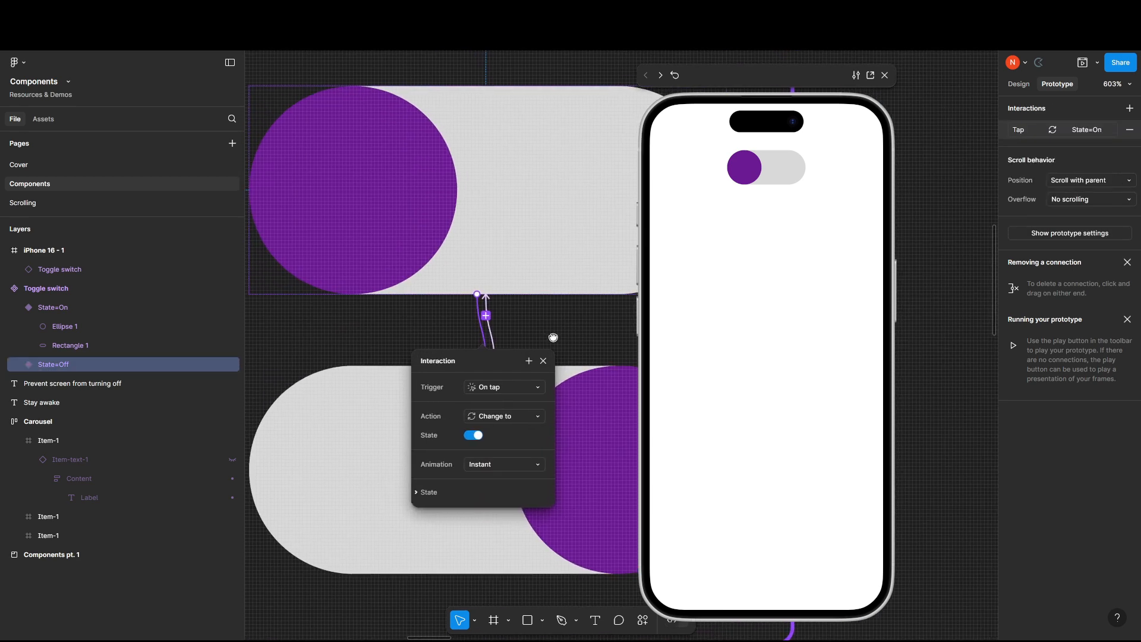
{"action": "left_click", "coordinate": [515, 467]}
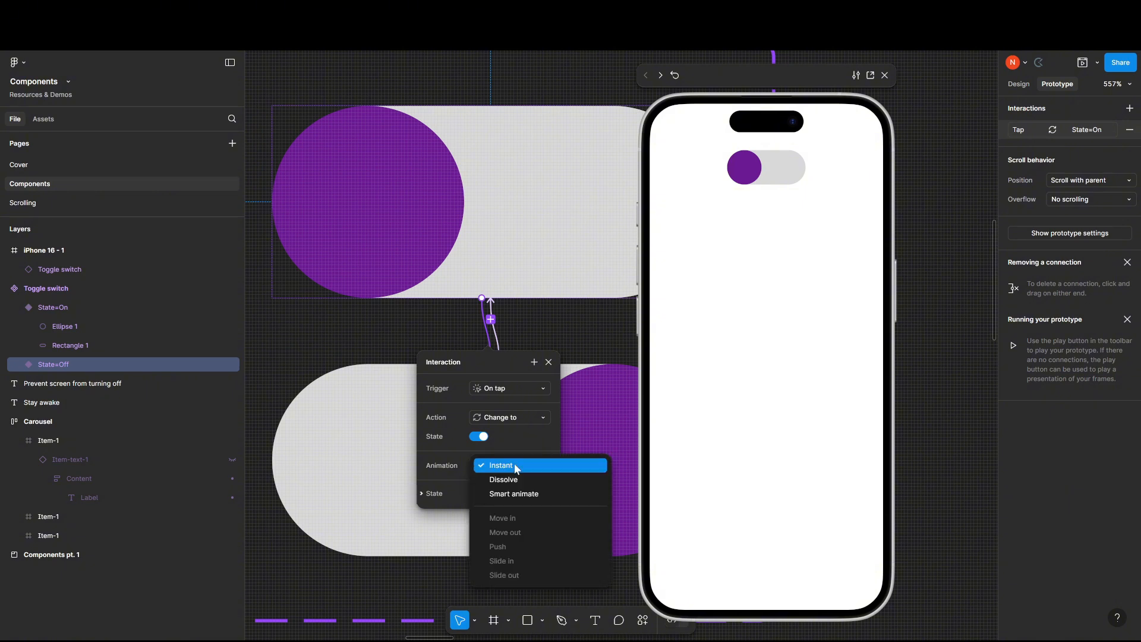
{"action": "left_click", "coordinate": [516, 494]}
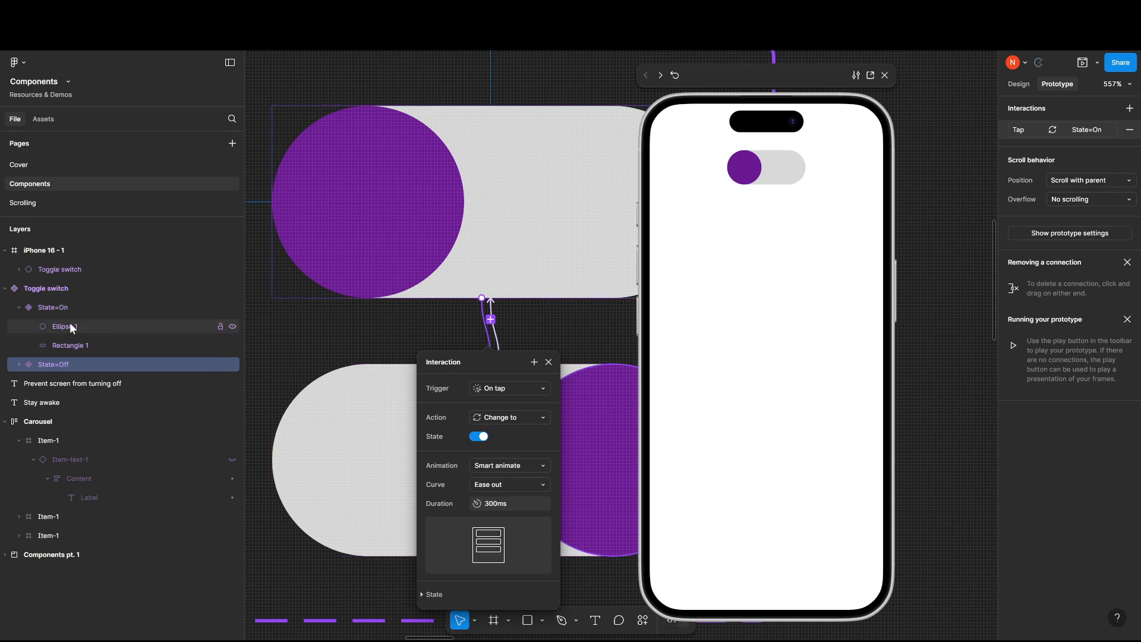
Expand the Off variant's layers and compare their names with the layers of the On variant.
{"action": "left_click", "coordinate": [18, 364]}
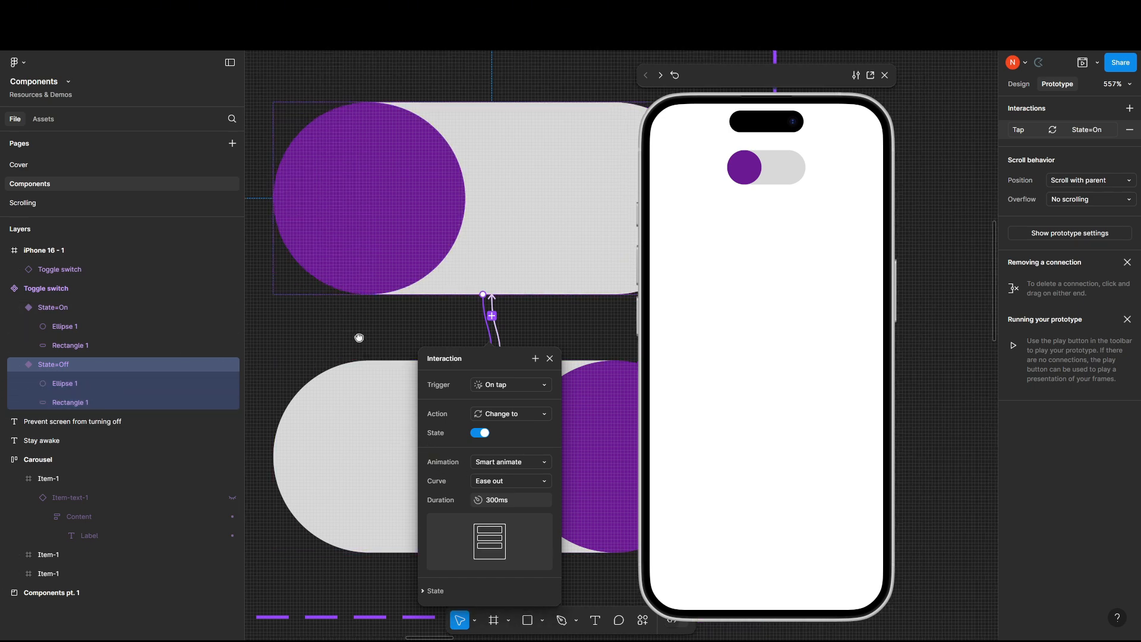
{"action": "scroll", "coordinate": [566, 345], "scroll_direction": "down", "scroll_amount": 3}
{"action": "scroll", "coordinate": [567, 344], "scroll_direction": "right", "scroll_amount": 2}
{"action": "scroll", "coordinate": [359, 316], "scroll_direction": "up", "scroll_amount": 2}
{"action": "scroll", "coordinate": [359, 315], "scroll_direction": "left", "scroll_amount": 1}
{"action": "scroll", "coordinate": [360, 309], "scroll_direction": "right", "scroll_amount": 1}
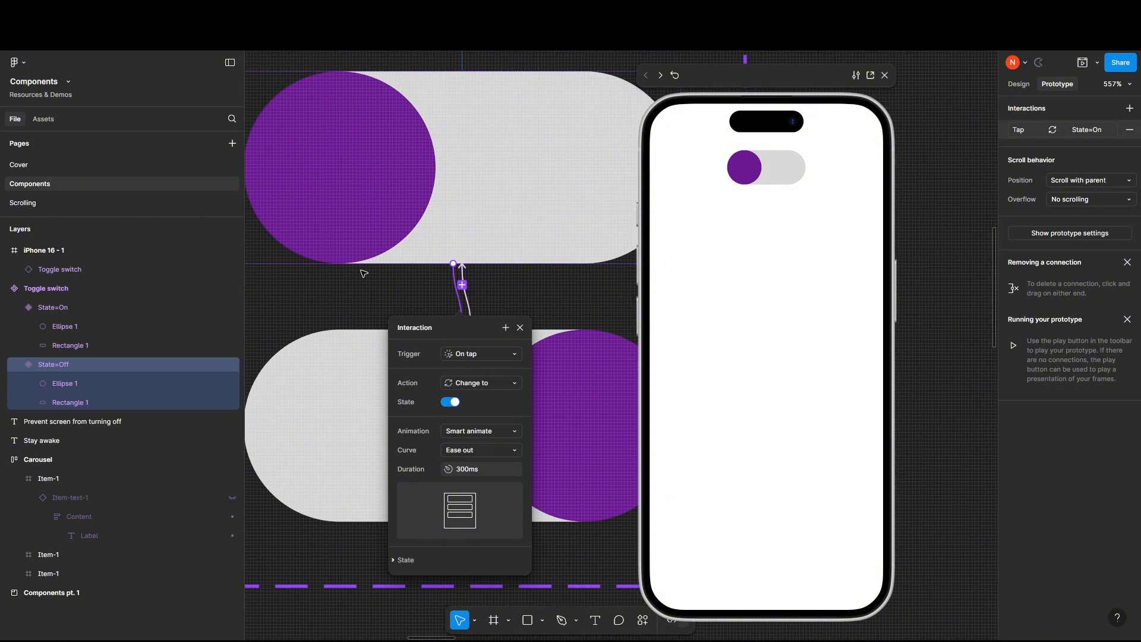
{"action": "scroll", "coordinate": [364, 260], "scroll_direction": "down", "scroll_amount": 1}
{"action": "scroll", "coordinate": [362, 258], "scroll_direction": "down", "scroll_amount": 2}
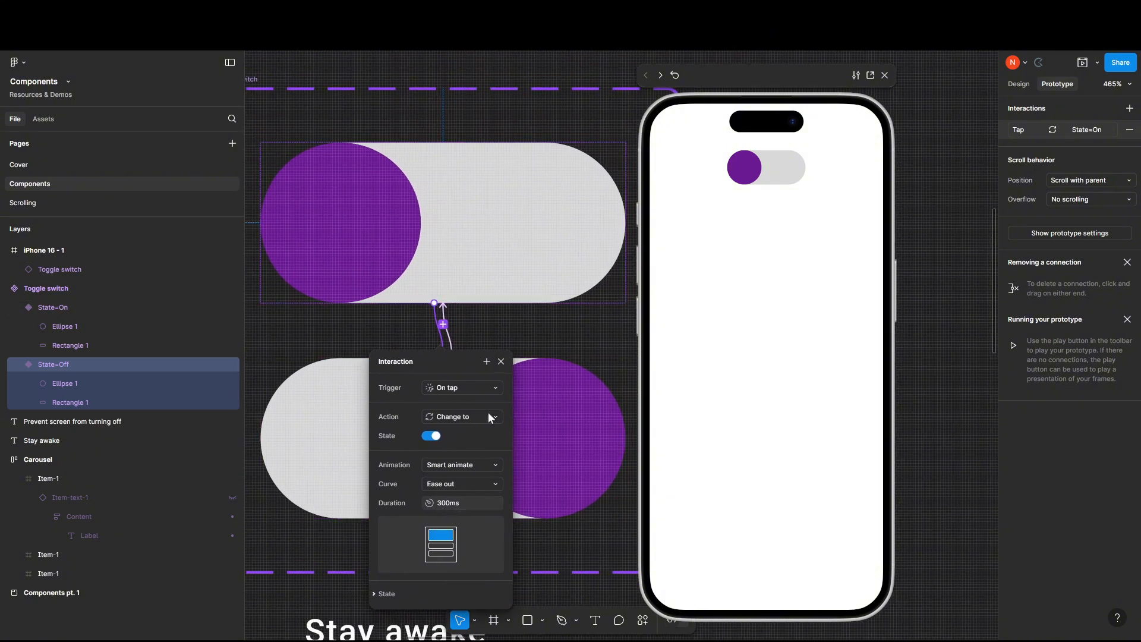
Set the animation of the On variant's on-tap interaction to Smart animate.
{"action": "left_click", "coordinate": [443, 316]}
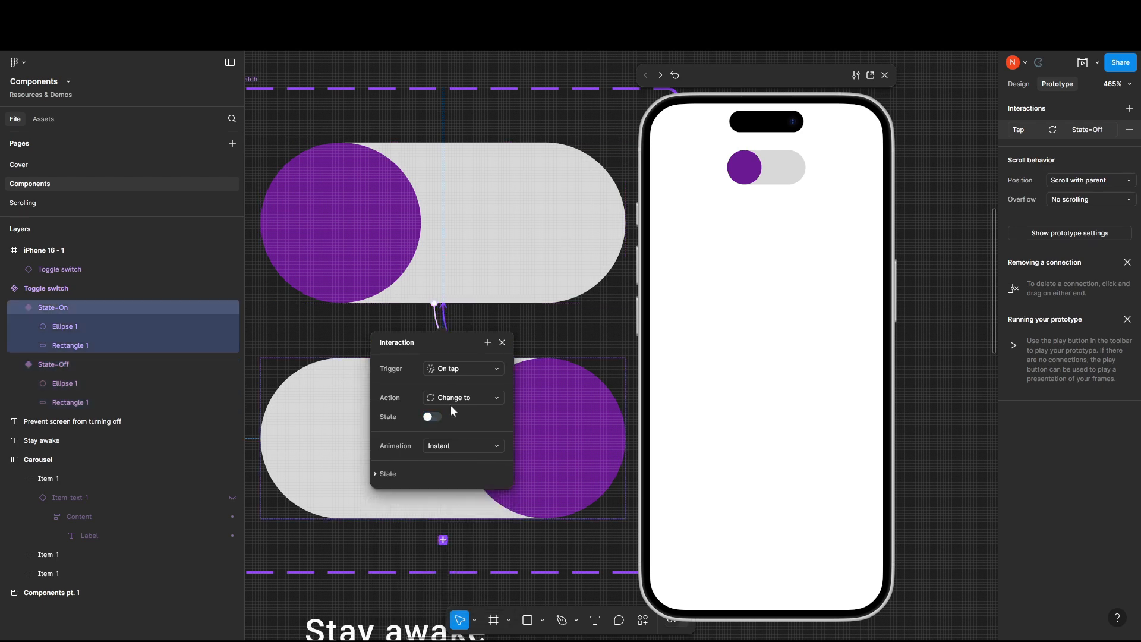
{"action": "left_click", "coordinate": [456, 446]}
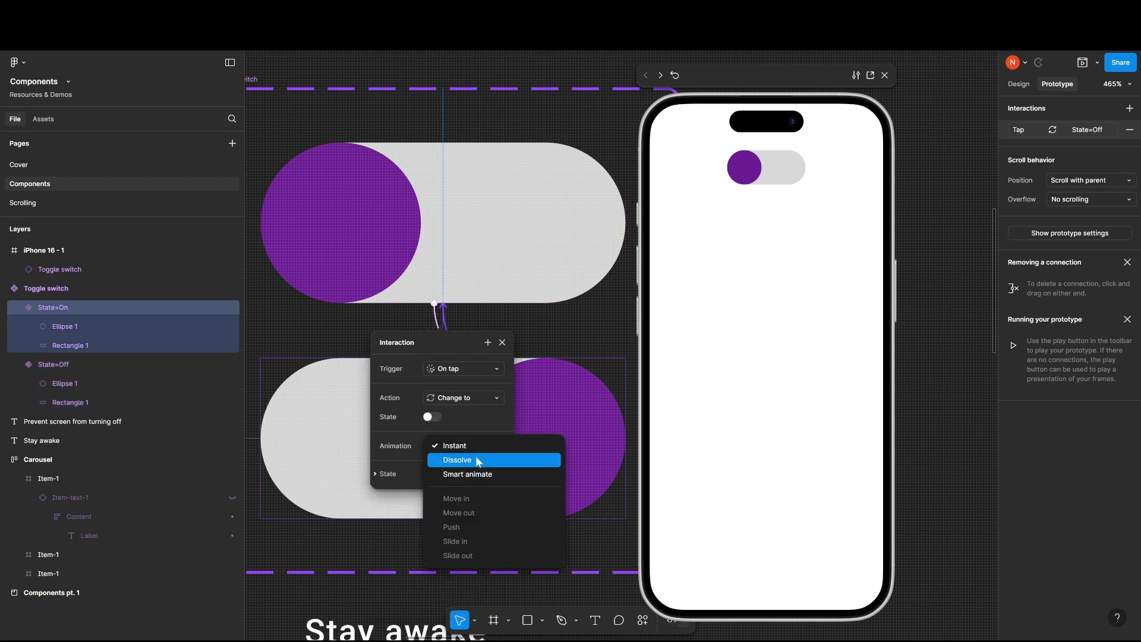
{"action": "left_click", "coordinate": [475, 474]}
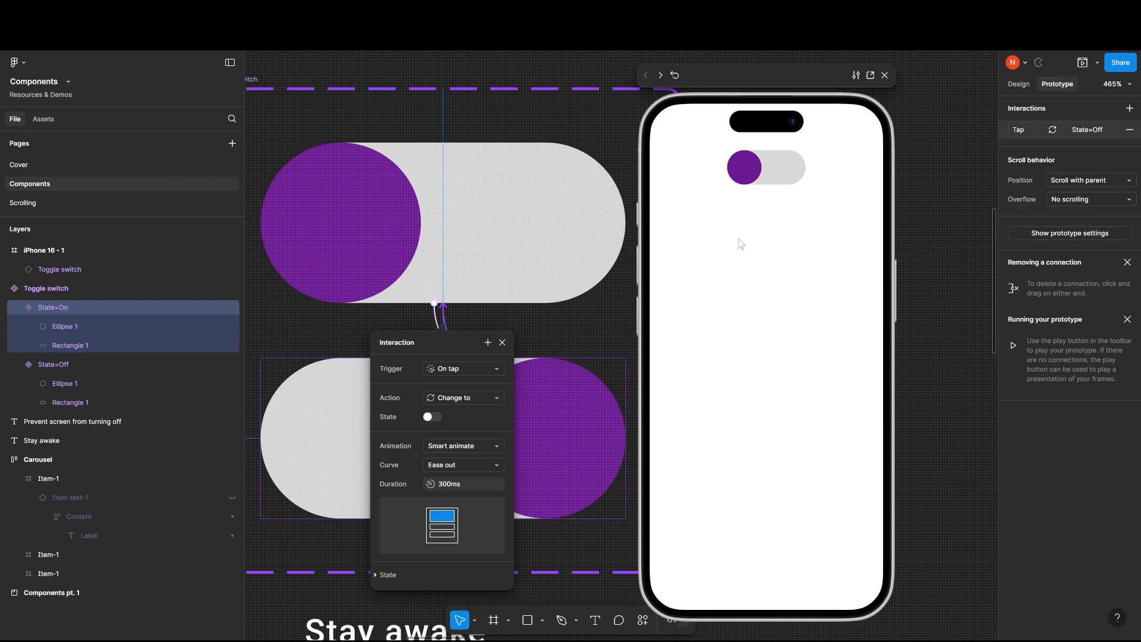
Test the Smart animate transition by toggling the switch back and forth in the iPhone preview.
{"action": "left_click", "coordinate": [783, 173]}
{"action": "left_click", "coordinate": [786, 174]}
{"action": "left_click", "coordinate": [743, 174]}
{"action": "left_click", "coordinate": [783, 173]}
{"action": "left_click", "coordinate": [752, 177]}
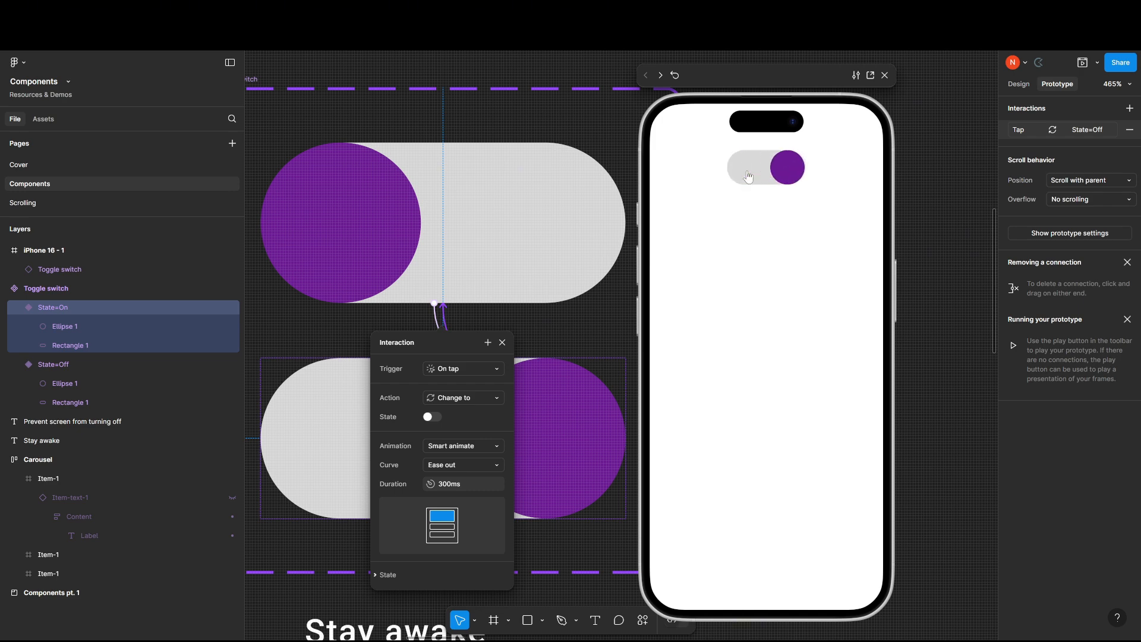
{"action": "left_click", "coordinate": [773, 180]}
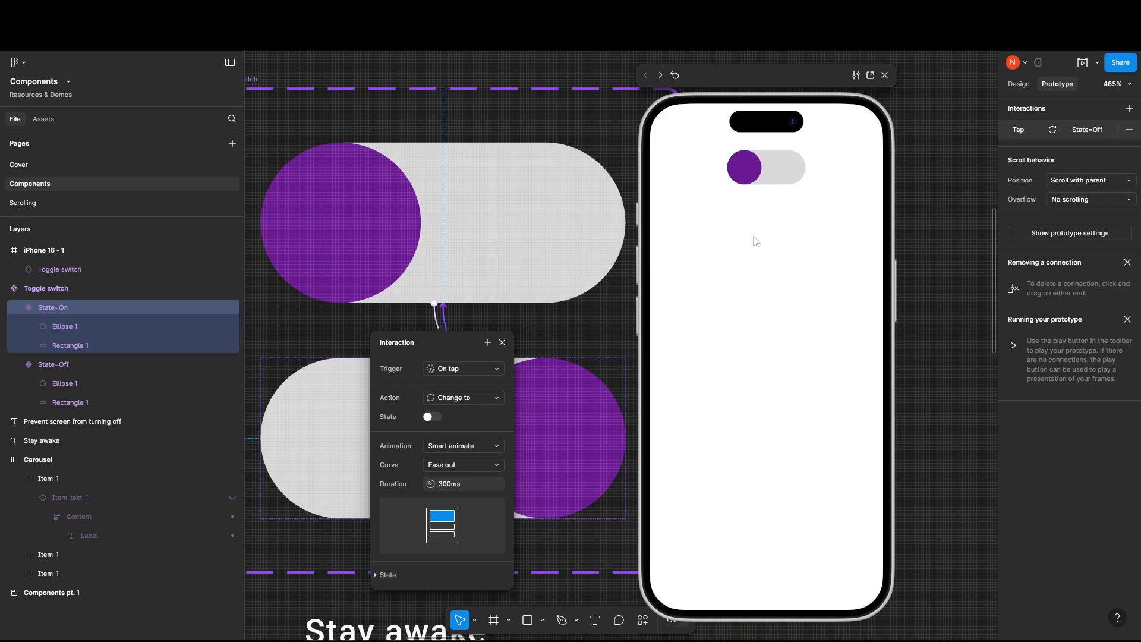
Move the preview clear of the component set and examine the design properties of the On and Off variants.
{"action": "left_click_drag", "start_coordinate": [791, 75], "coordinate": [870, 73]}
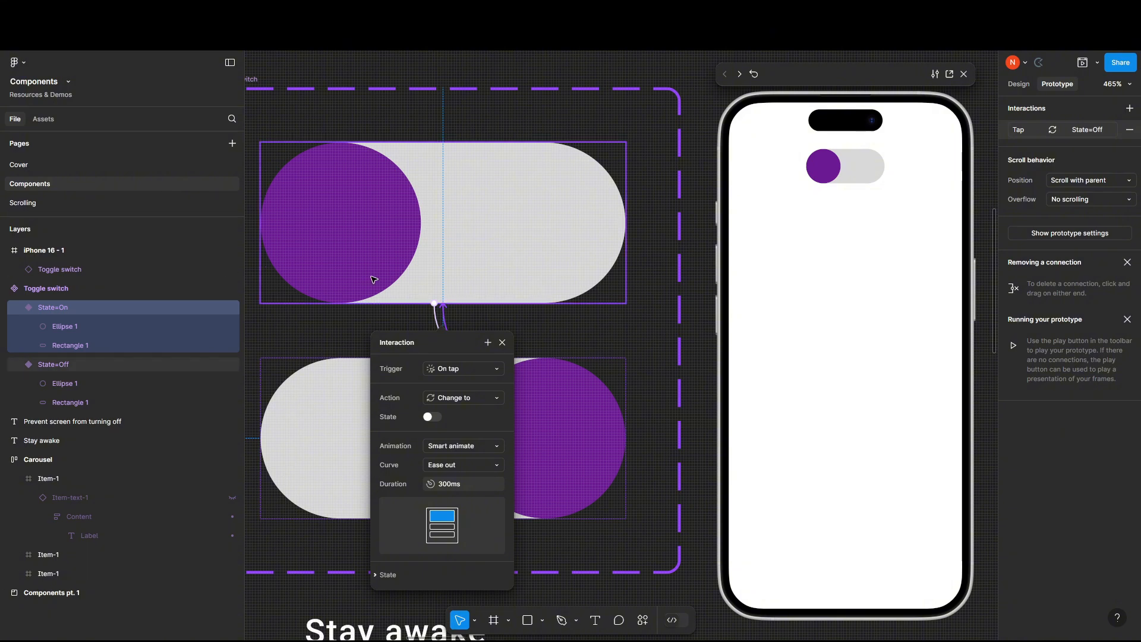
{"action": "scroll", "coordinate": [378, 274], "scroll_direction": "up", "scroll_amount": 1}
{"action": "left_click", "coordinate": [506, 344]}
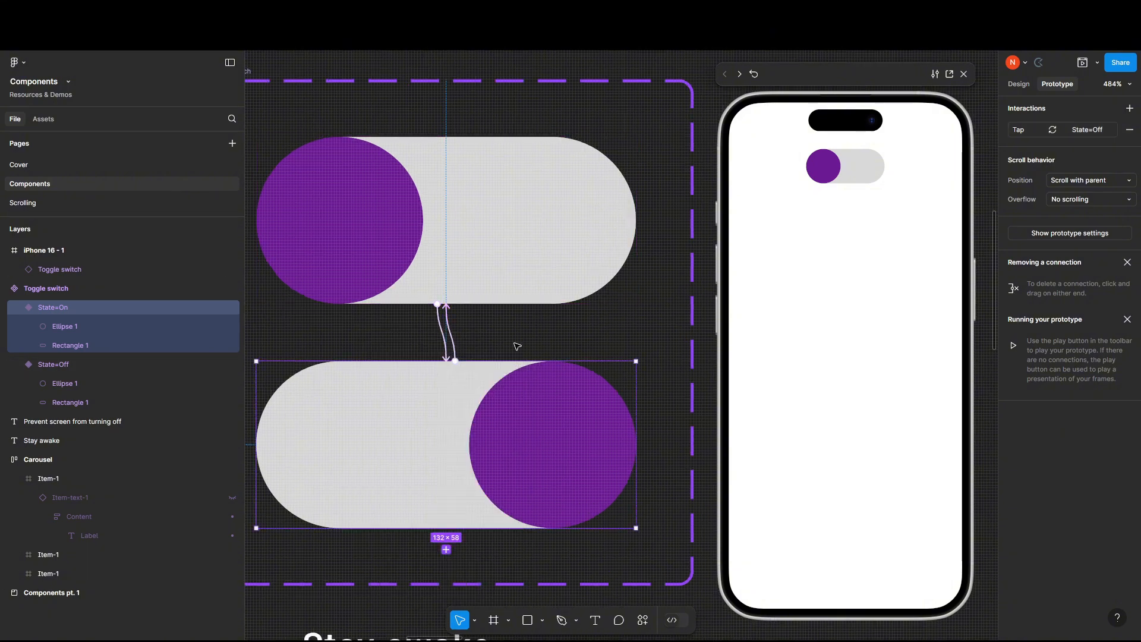
{"action": "left_click", "coordinate": [1021, 85]}
{"action": "scroll", "coordinate": [336, 254], "scroll_direction": "up", "scroll_amount": 2}
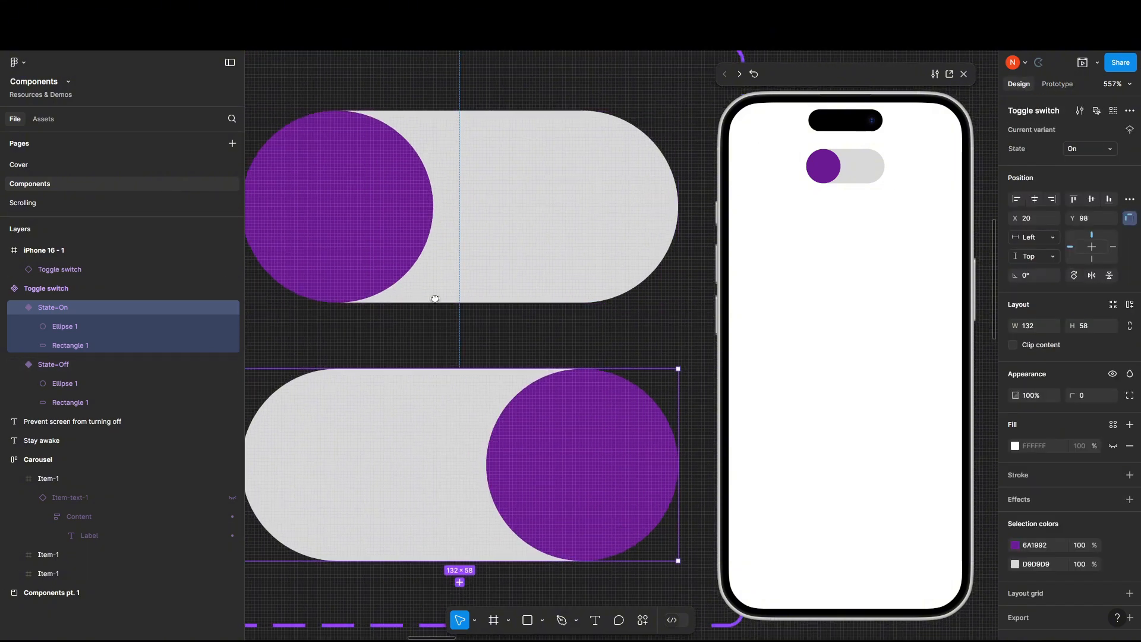
{"action": "scroll", "coordinate": [440, 392], "scroll_direction": "down", "scroll_amount": 3}
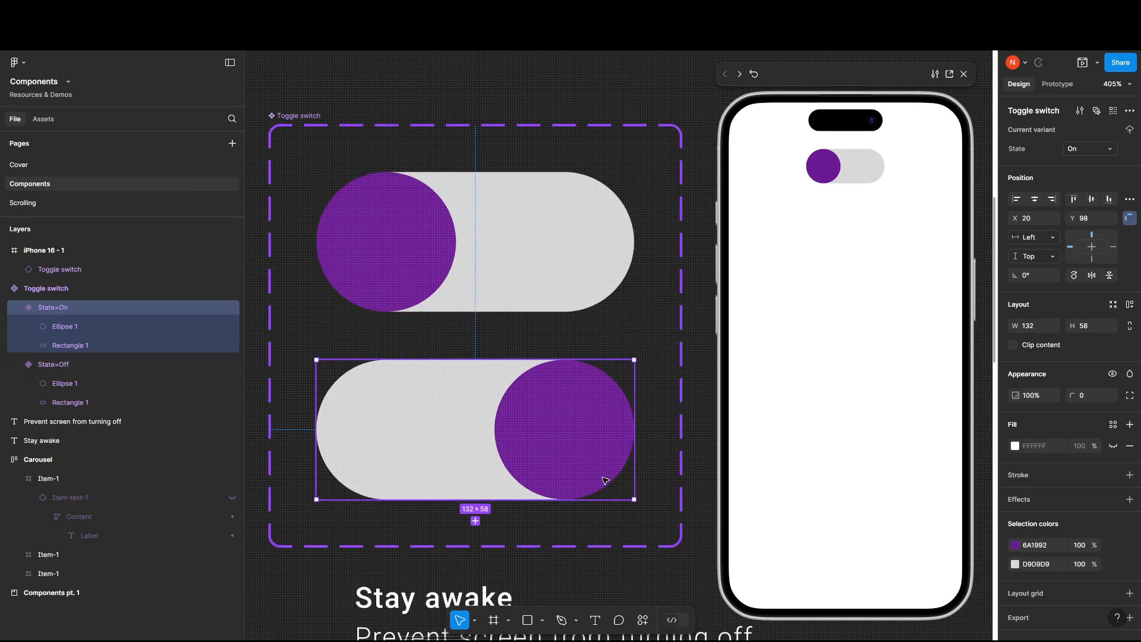
{"action": "left_click", "coordinate": [397, 250]}
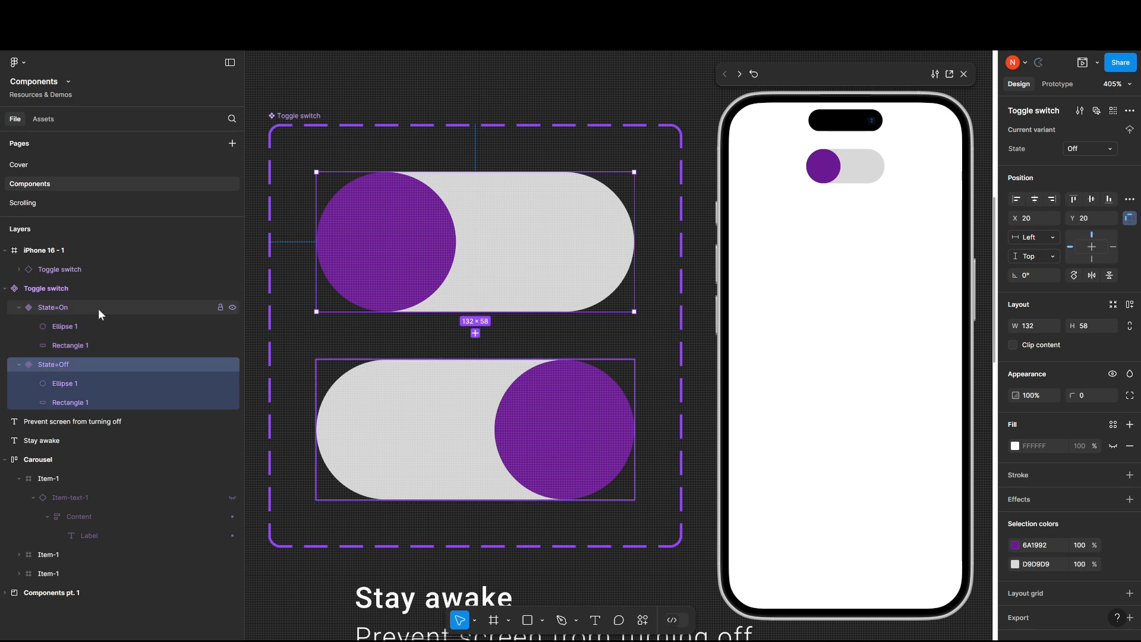
{"action": "left_click", "coordinate": [527, 447]}
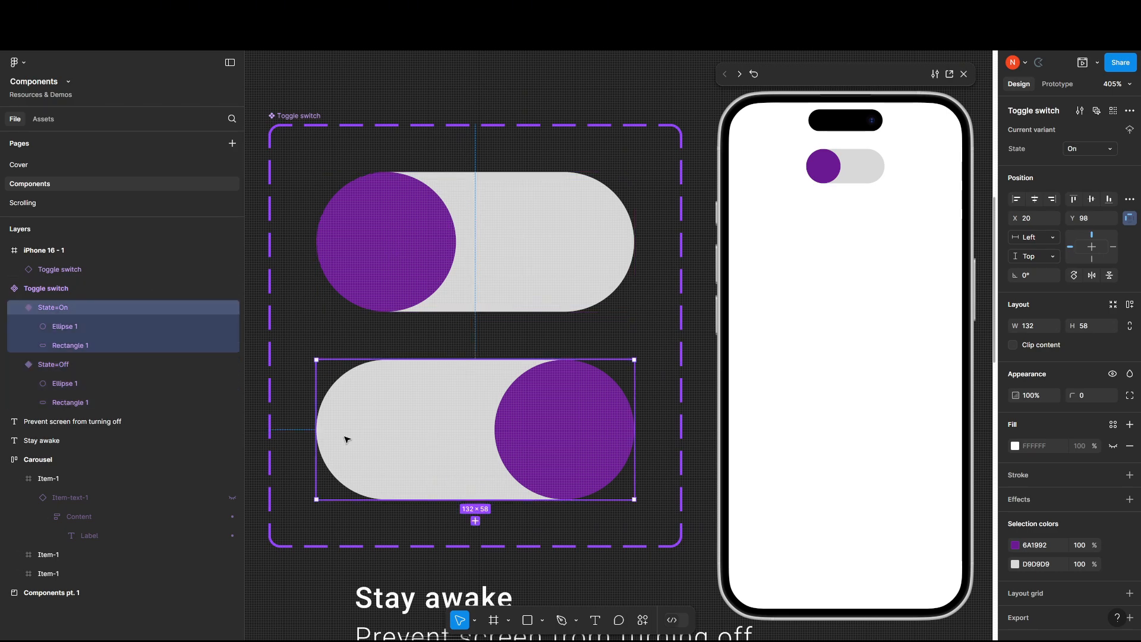
{"action": "scroll", "coordinate": [324, 435], "scroll_direction": "left", "scroll_amount": 2}
{"action": "scroll", "coordinate": [324, 436], "scroll_direction": "down", "scroll_amount": 1}
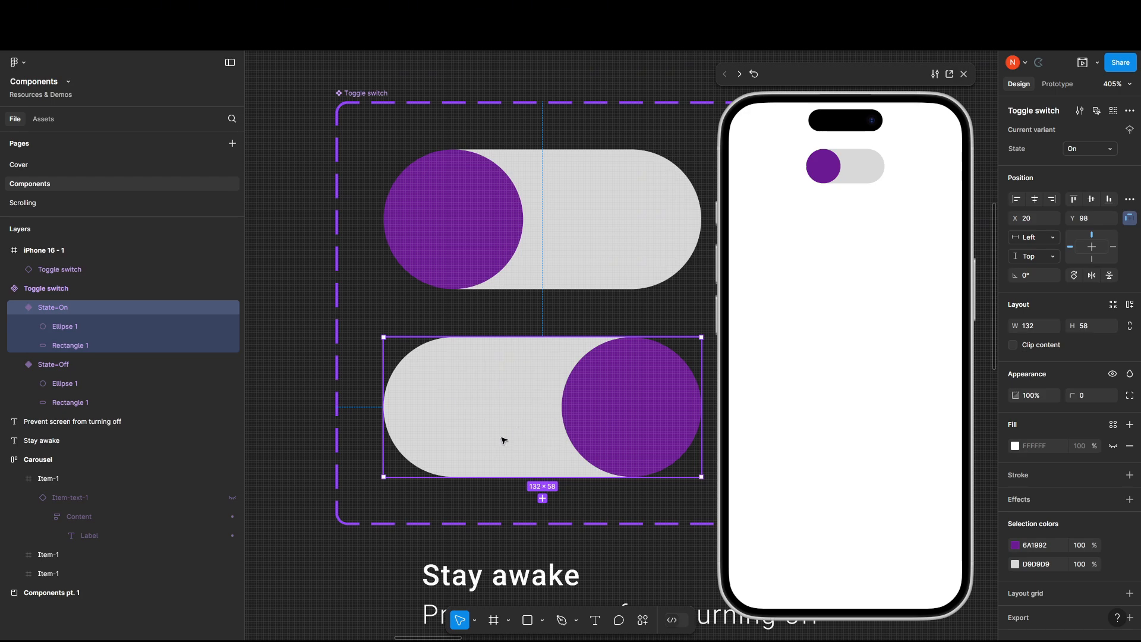
{"action": "left_click", "coordinate": [1015, 450]}
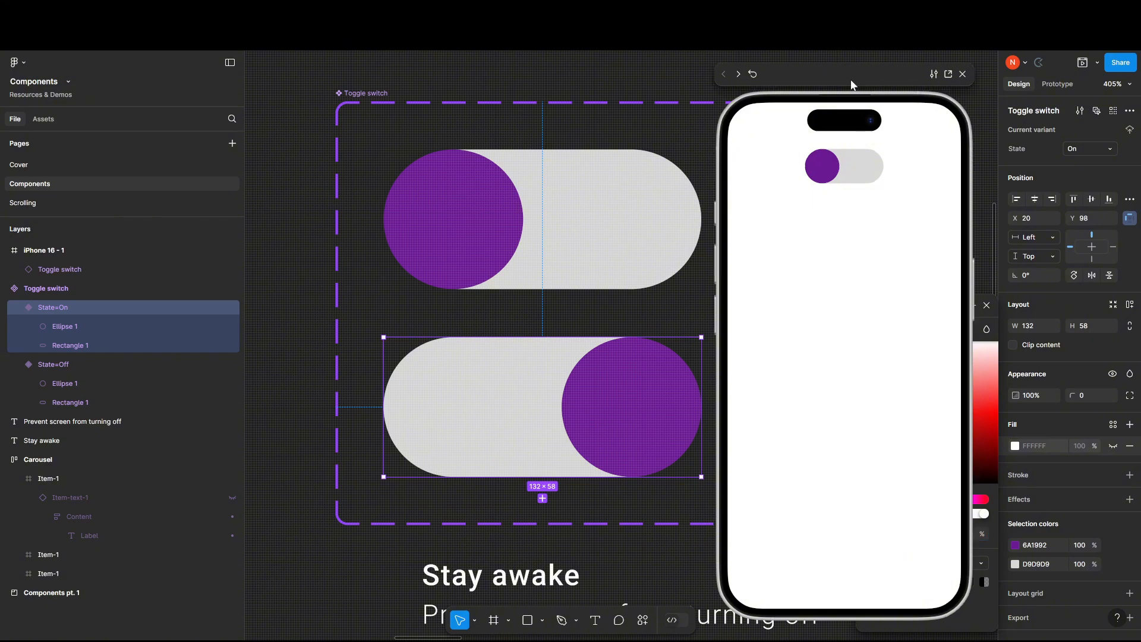
{"action": "left_click_drag", "start_coordinate": [853, 82], "coordinate": [729, 91]}
{"action": "left_click", "coordinate": [832, 87]}
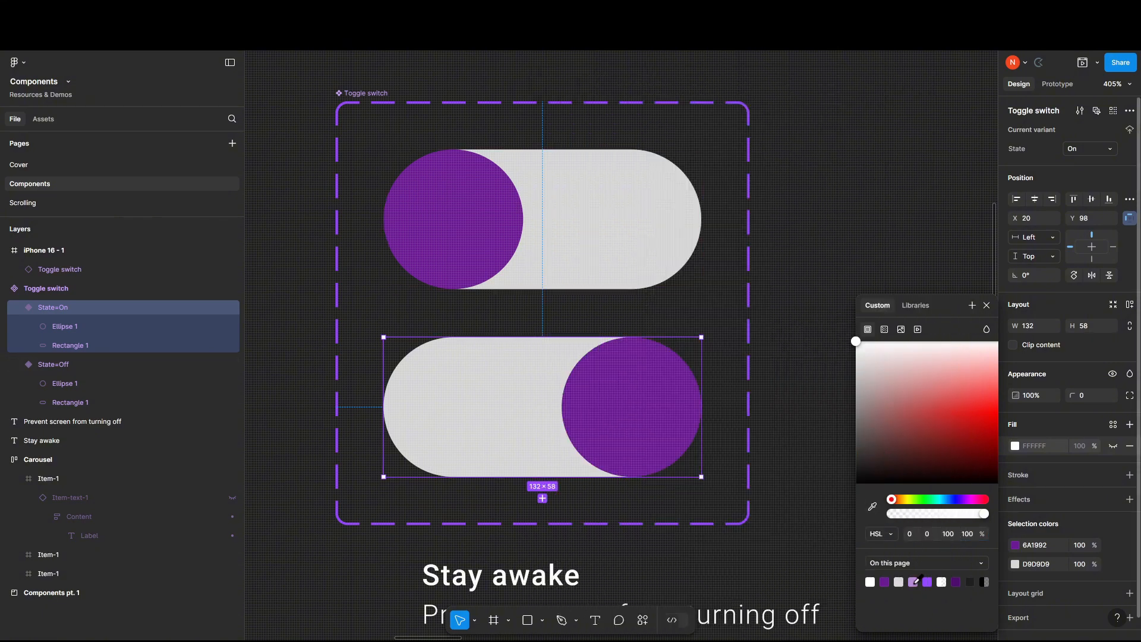
{"action": "left_click", "coordinate": [915, 582]}
{"action": "key", "text": "ctrl+z"}
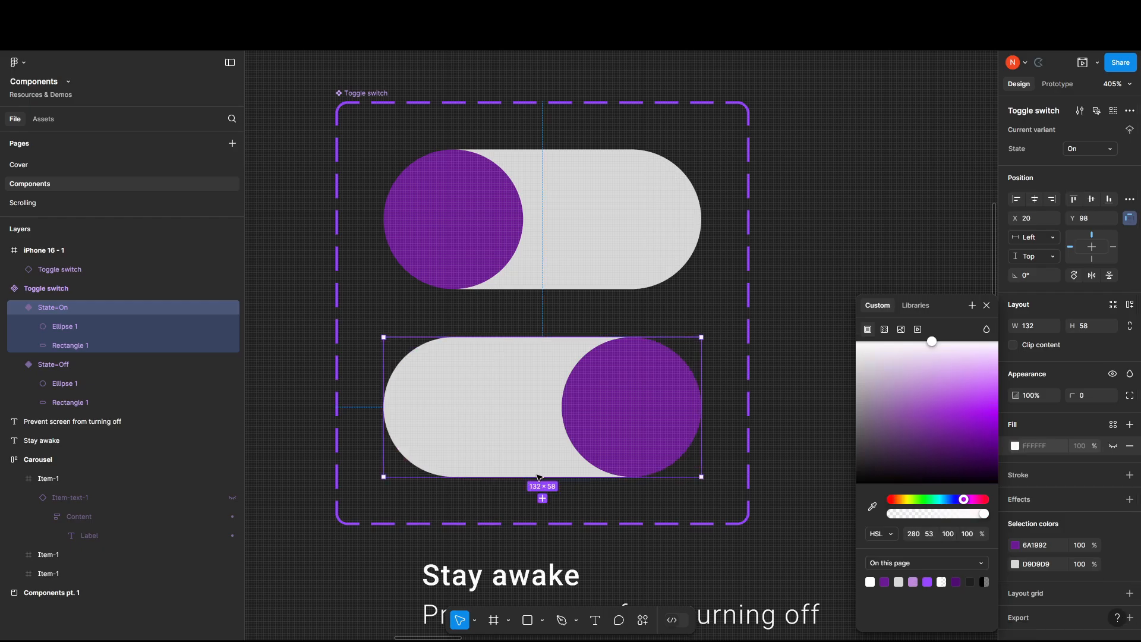
Fill the pill rectangle in the On variant with the light purple already used on this page.
{"action": "left_click", "coordinate": [458, 398]}
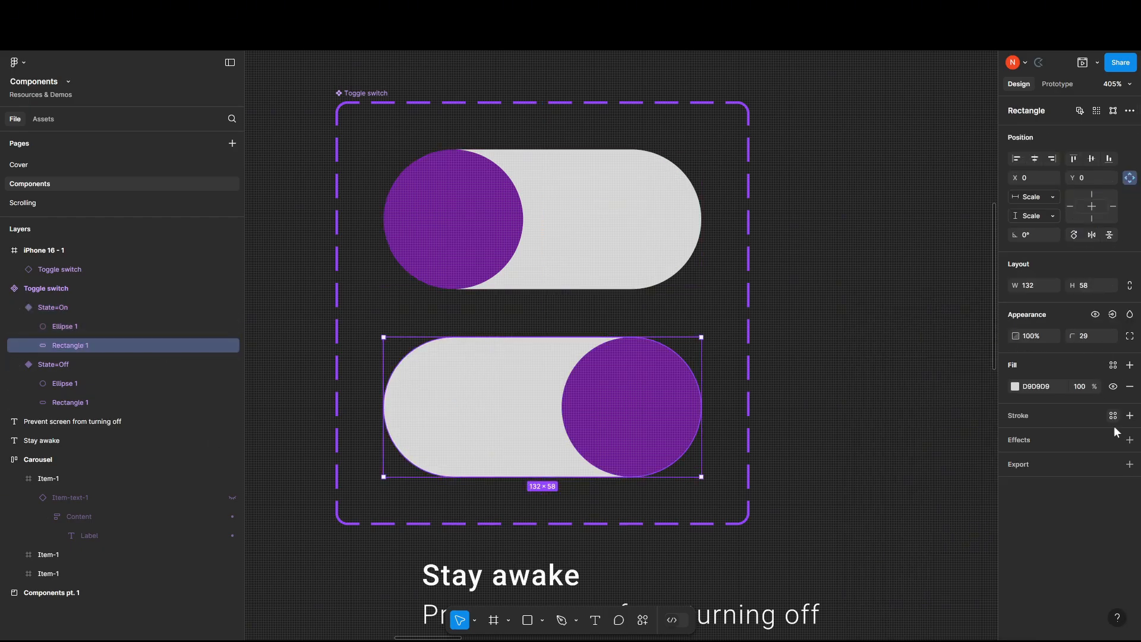
{"action": "left_click", "coordinate": [1016, 387]}
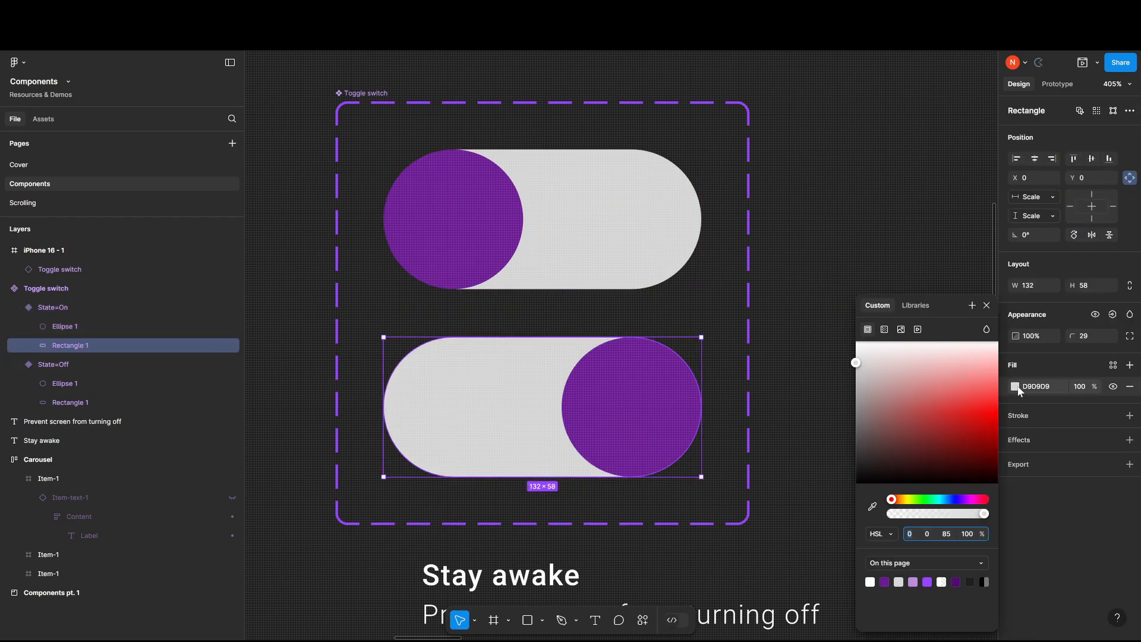
{"action": "left_click", "coordinate": [914, 581]}
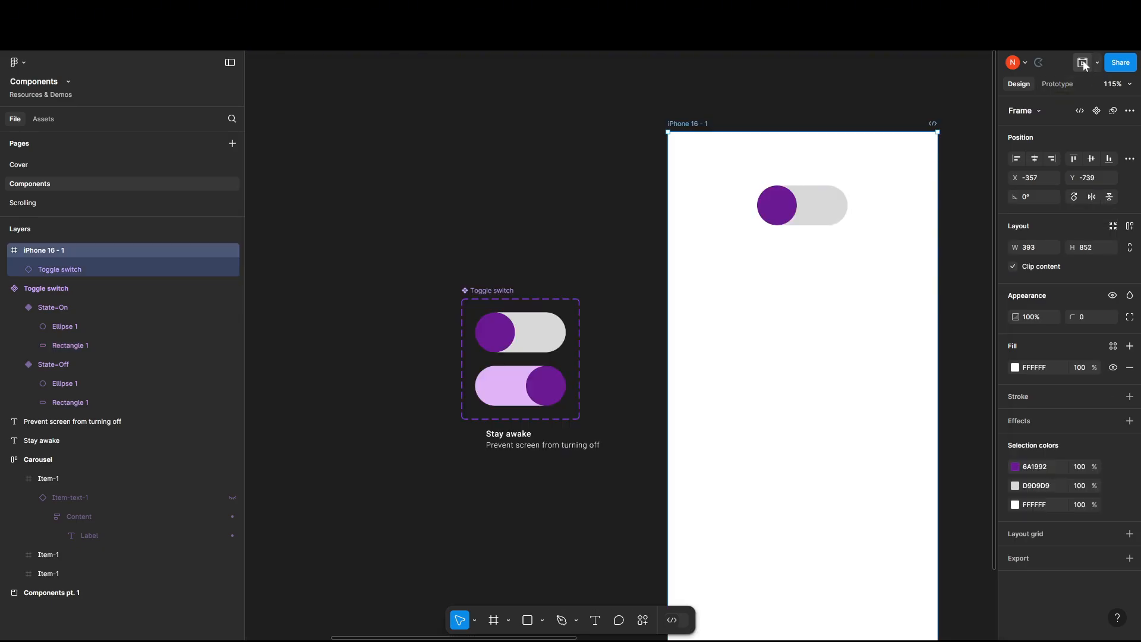
Open a preview of the iPhone 16 frame and toggle the switch repeatedly to test the knob movement and pill colour change.
{"action": "left_click", "coordinate": [1083, 63]}
{"action": "left_click", "coordinate": [697, 180]}
{"action": "left_click", "coordinate": [728, 189]}
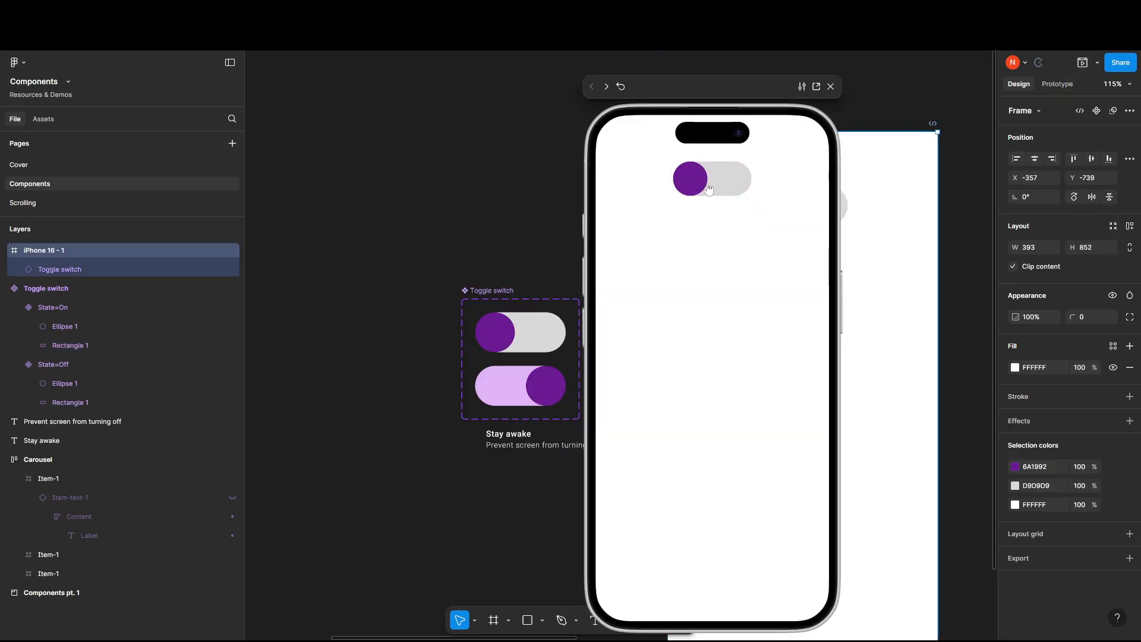
{"action": "left_click", "coordinate": [727, 189]}
{"action": "left_click", "coordinate": [728, 189]}
{"action": "left_click", "coordinate": [727, 189]}
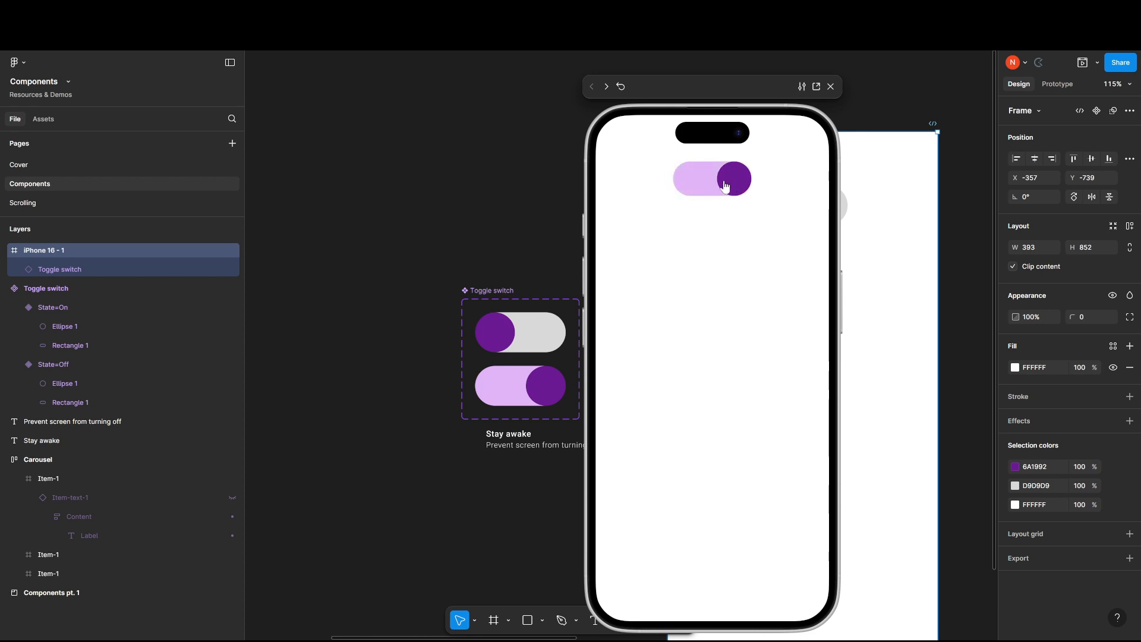
{"action": "left_click", "coordinate": [727, 188]}
{"action": "left_click", "coordinate": [707, 184]}
{"action": "left_click", "coordinate": [708, 185]}
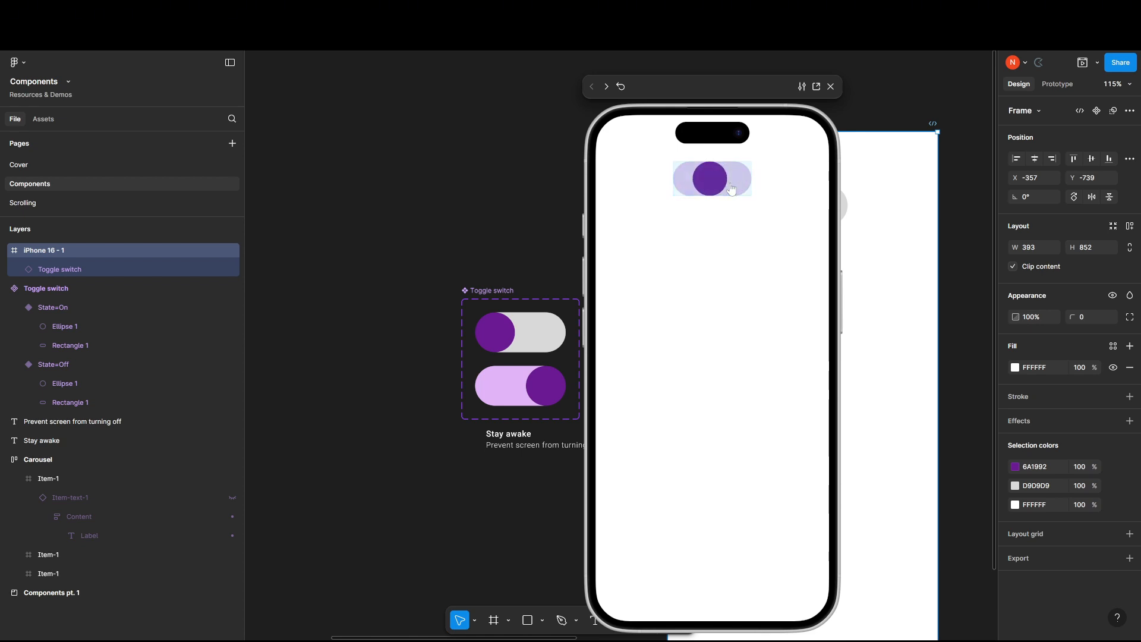
{"action": "left_click", "coordinate": [710, 188]}
{"action": "left_click", "coordinate": [709, 188]}
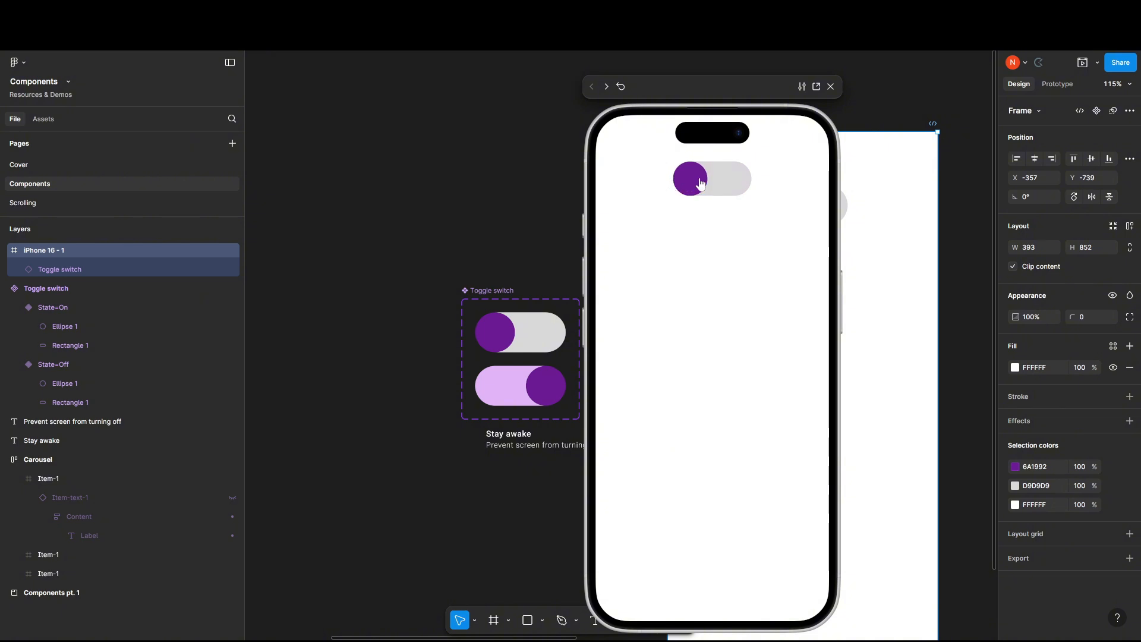
{"action": "left_click", "coordinate": [700, 183]}
{"action": "left_click", "coordinate": [731, 180]}
{"action": "left_click", "coordinate": [699, 187]}
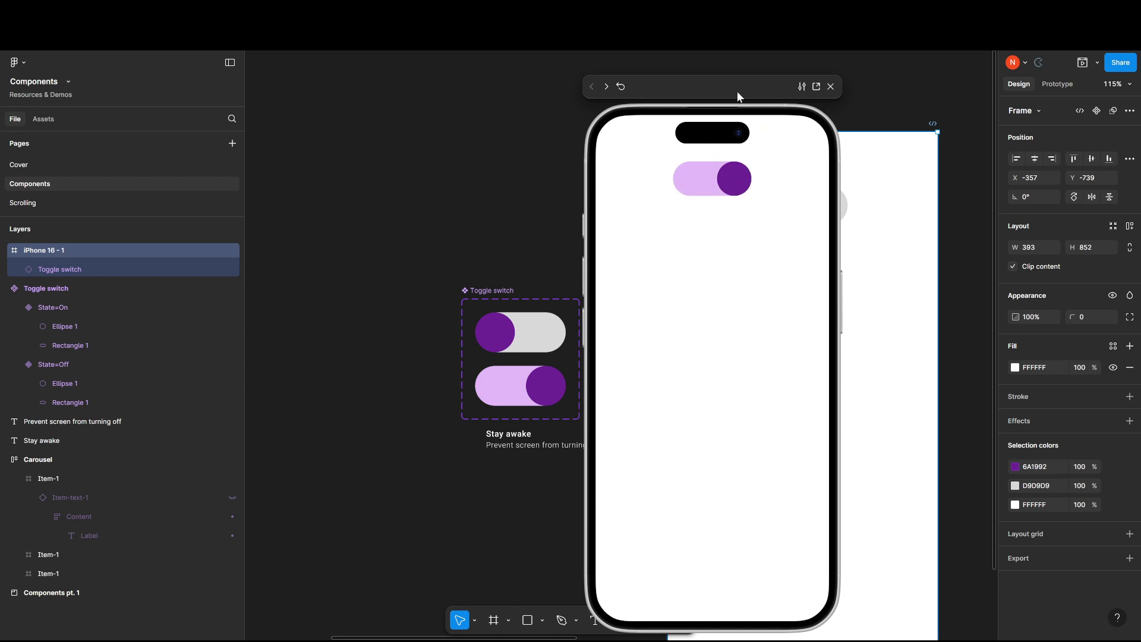
Move the preview clear of the component set and undo the light purple fill on the On variant's pill.
{"action": "left_click_drag", "start_coordinate": [737, 91], "coordinate": [850, 96]}
{"action": "scroll", "coordinate": [491, 443], "scroll_direction": "up", "scroll_amount": 6}
{"action": "left_click", "coordinate": [552, 286]}
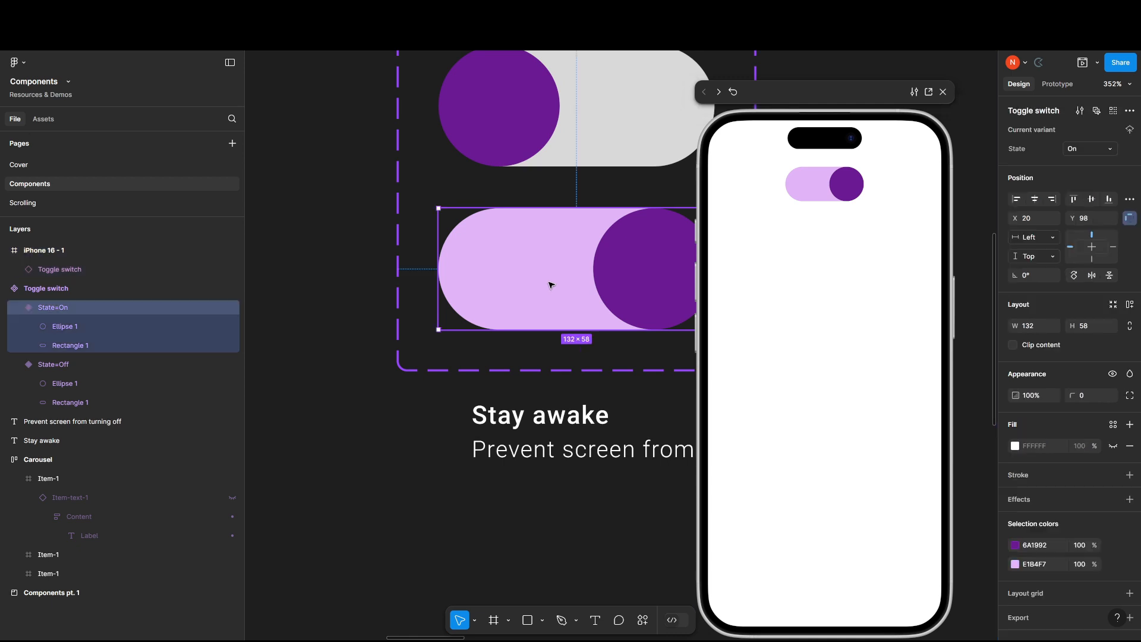
{"action": "double_click", "coordinate": [552, 285]}
{"action": "left_click", "coordinate": [580, 544]}
{"action": "key", "text": "ctrl+z"}
{"action": "key", "text": "ctrl+z"}
{"action": "key", "text": "ctrl+z"}
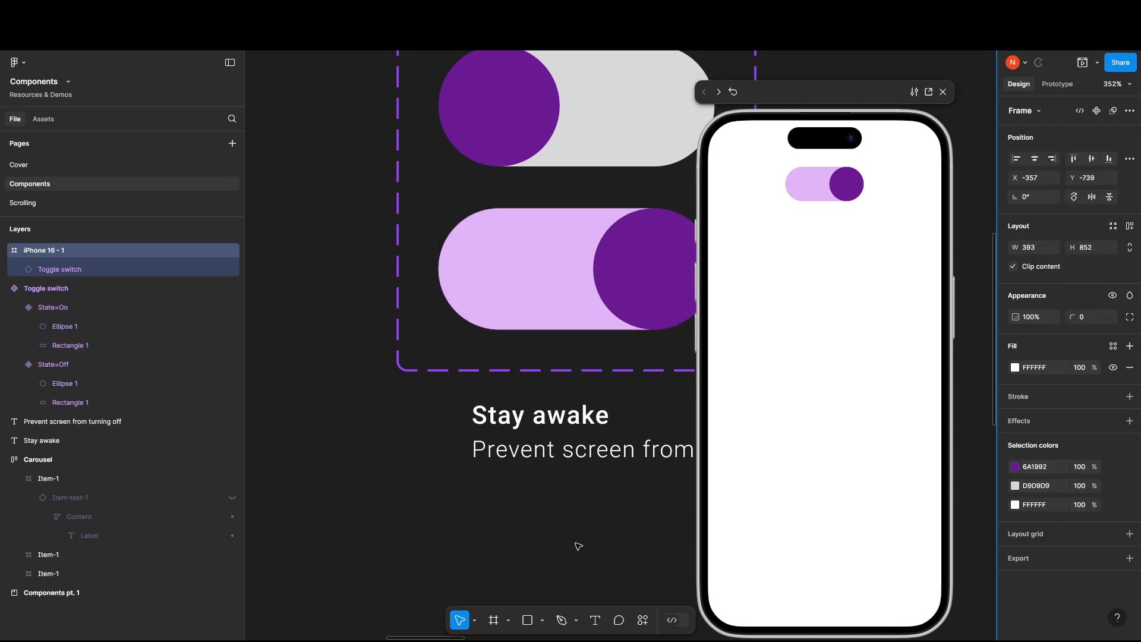
{"action": "key", "text": "ctrl+z"}
{"action": "key", "text": "ctrl+z"}
{"action": "key", "text": "ctrl+z"}
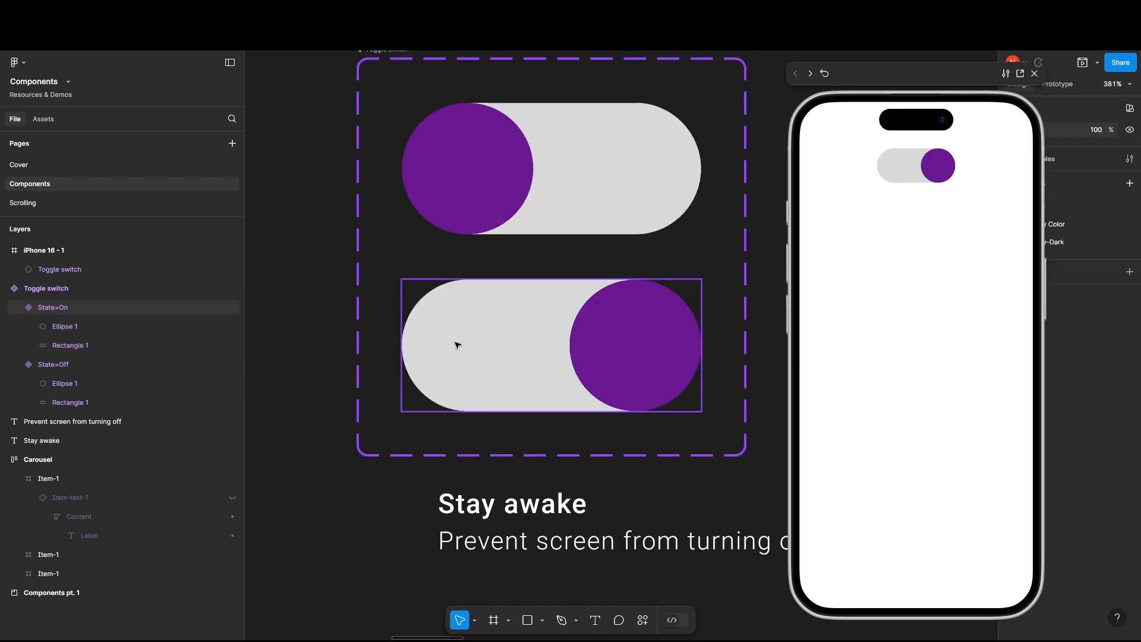
Delete the On variant from the Toggle switch component set and close the iPhone preview.
{"action": "left_click", "coordinate": [456, 342]}
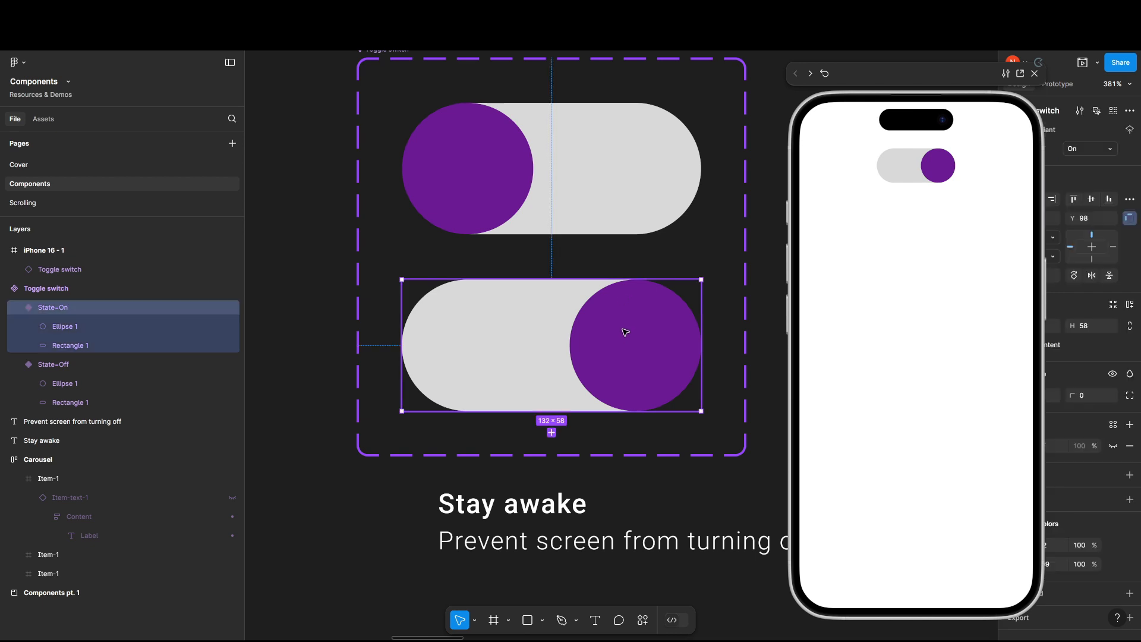
{"action": "key", "text": "Delete"}
{"action": "left_click", "coordinate": [511, 203]}
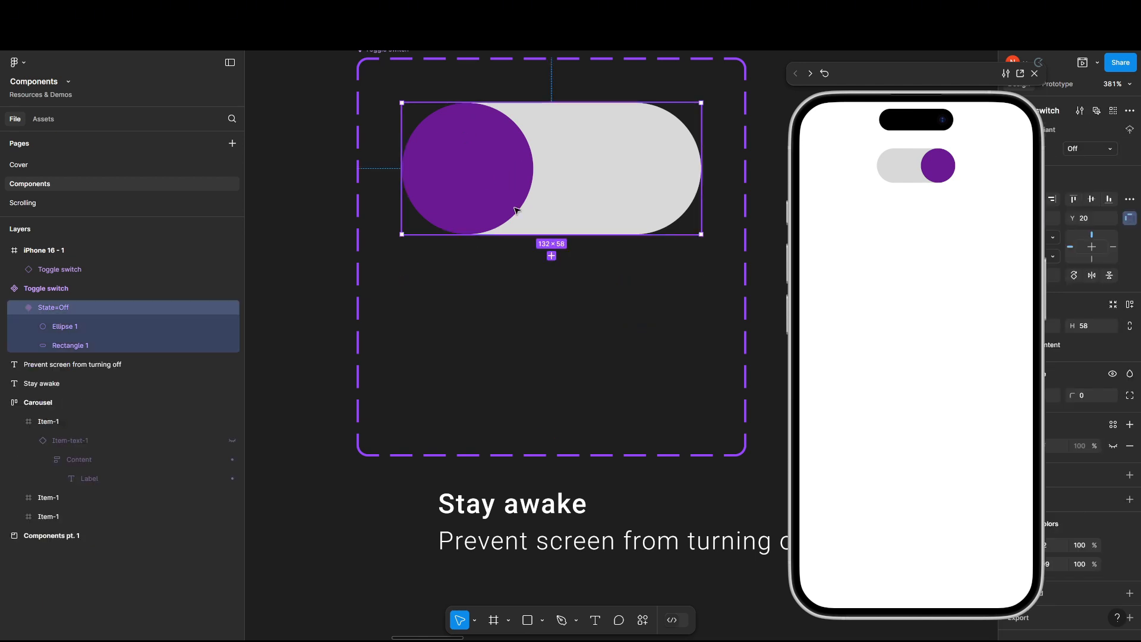
{"action": "left_click_drag", "start_coordinate": [574, 317], "coordinate": [575, 383]}
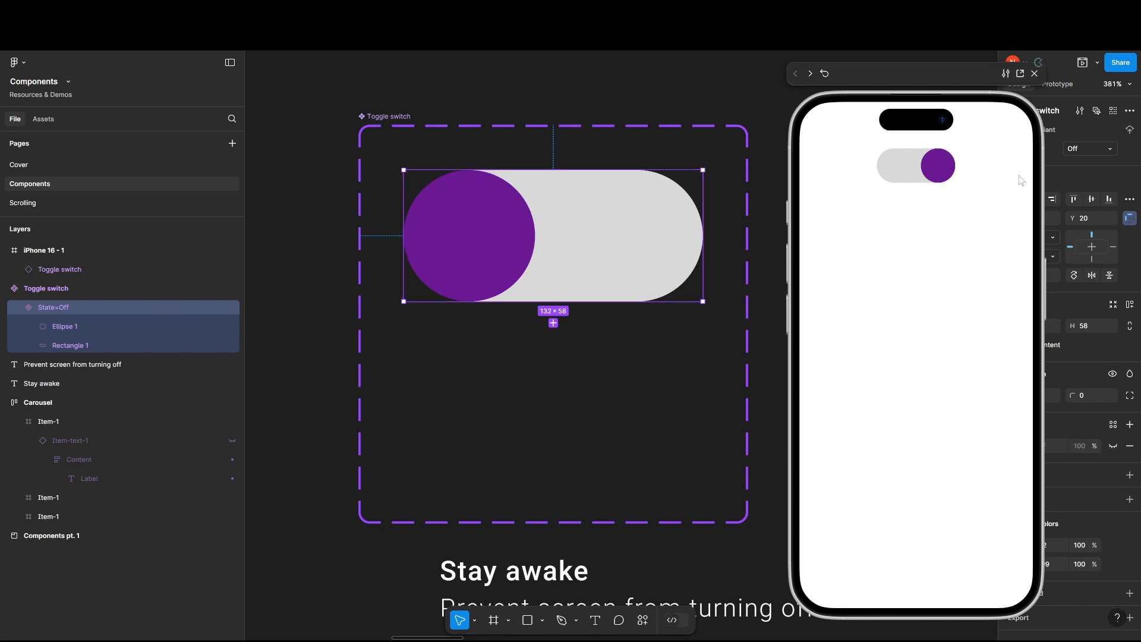
{"action": "left_click", "coordinate": [1035, 73]}
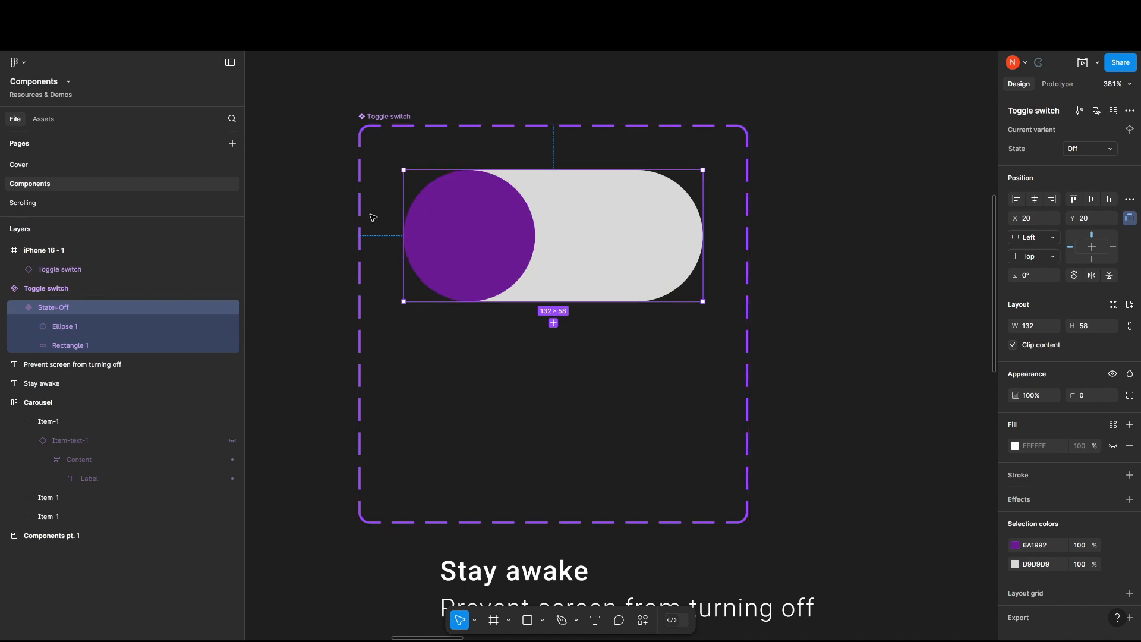
Duplicate the grey pill rectangle inside the Off variant and rename the copy as Fill.
{"action": "double_click", "coordinate": [609, 218]}
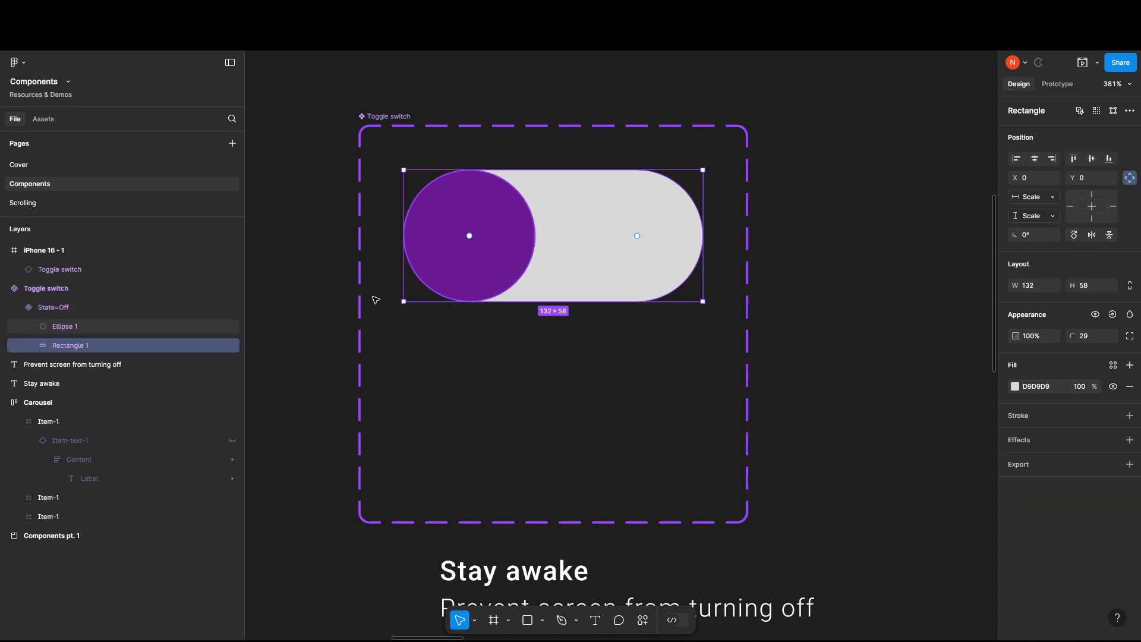
{"action": "key", "text": "ctrl+d"}
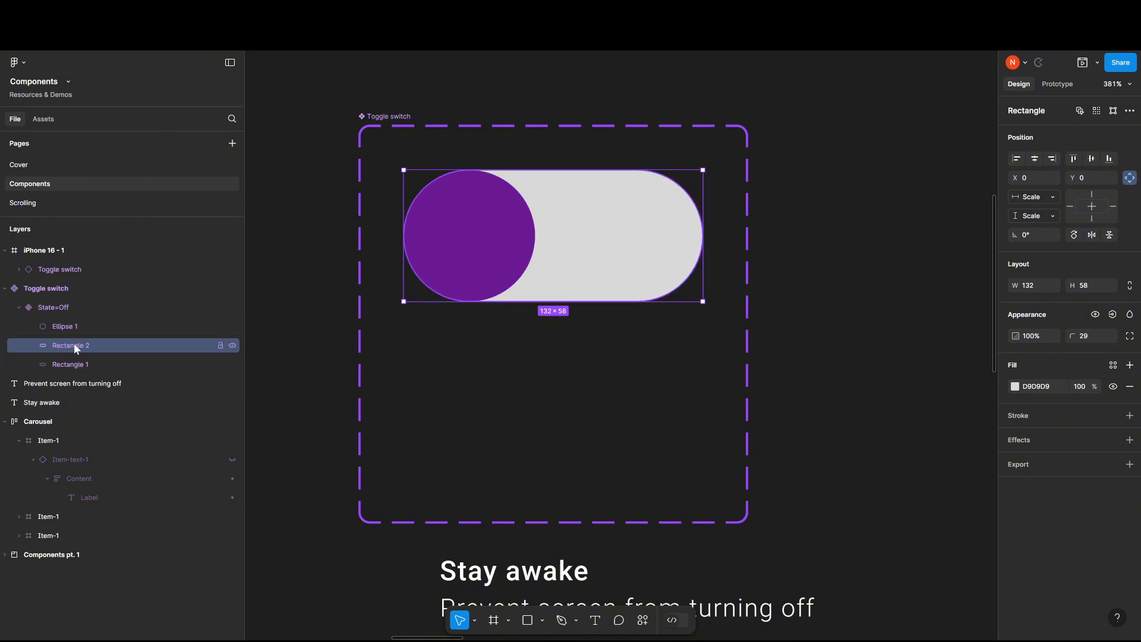
{"action": "double_click", "coordinate": [173, 343]}
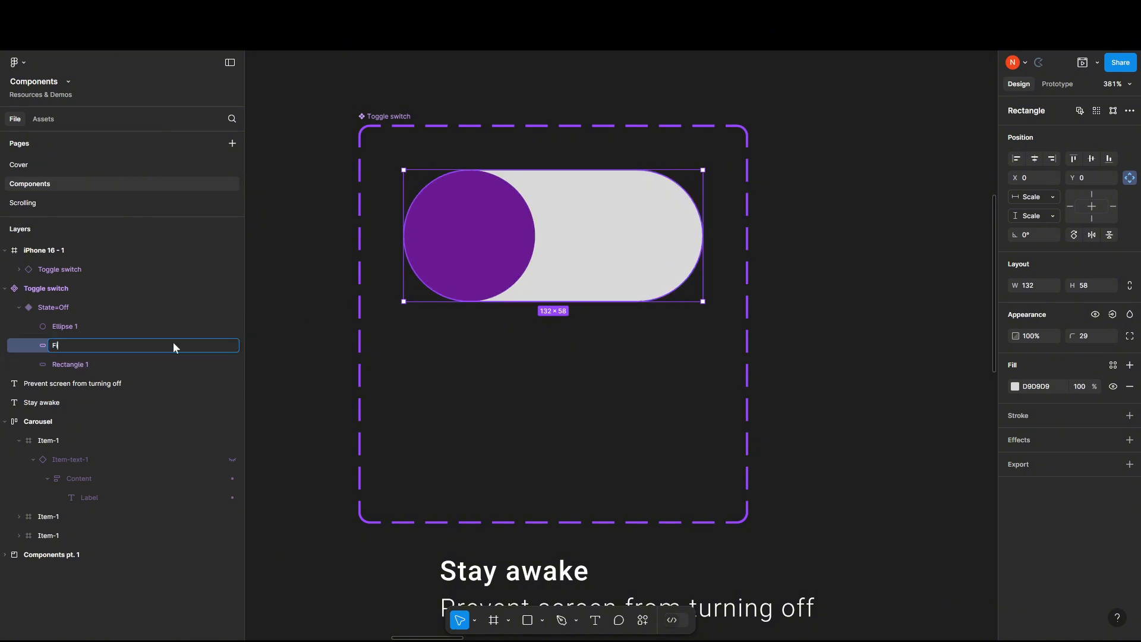
{"action": "type", "text": "Fill"}
{"action": "key", "text": "Return"}
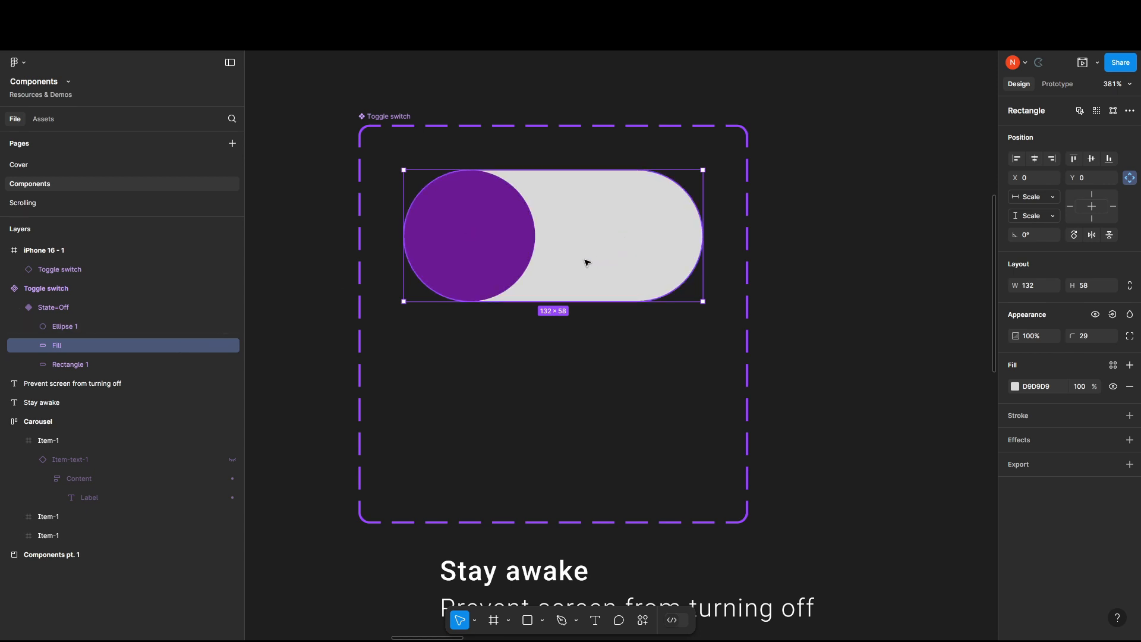
Shift the Fill rectangle left to X -74 so it ends at the knob's right edge, and colour it light purple E3B7F8.
{"action": "left_click_drag", "start_coordinate": [586, 260], "coordinate": [440, 262]}
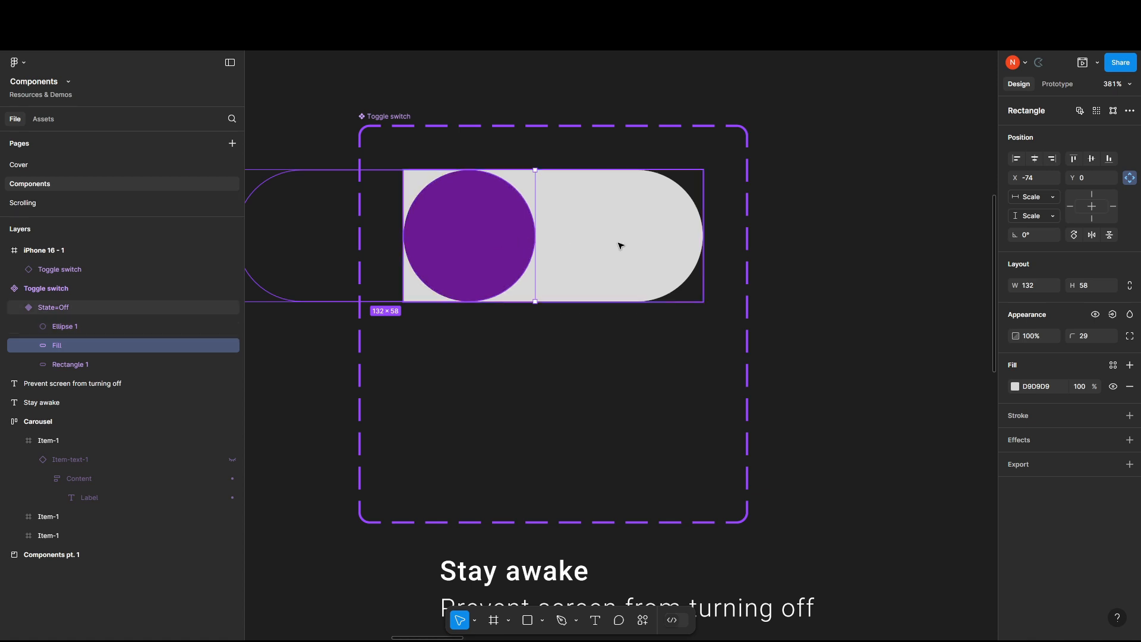
{"action": "left_click_drag", "start_coordinate": [612, 245], "coordinate": [711, 241]}
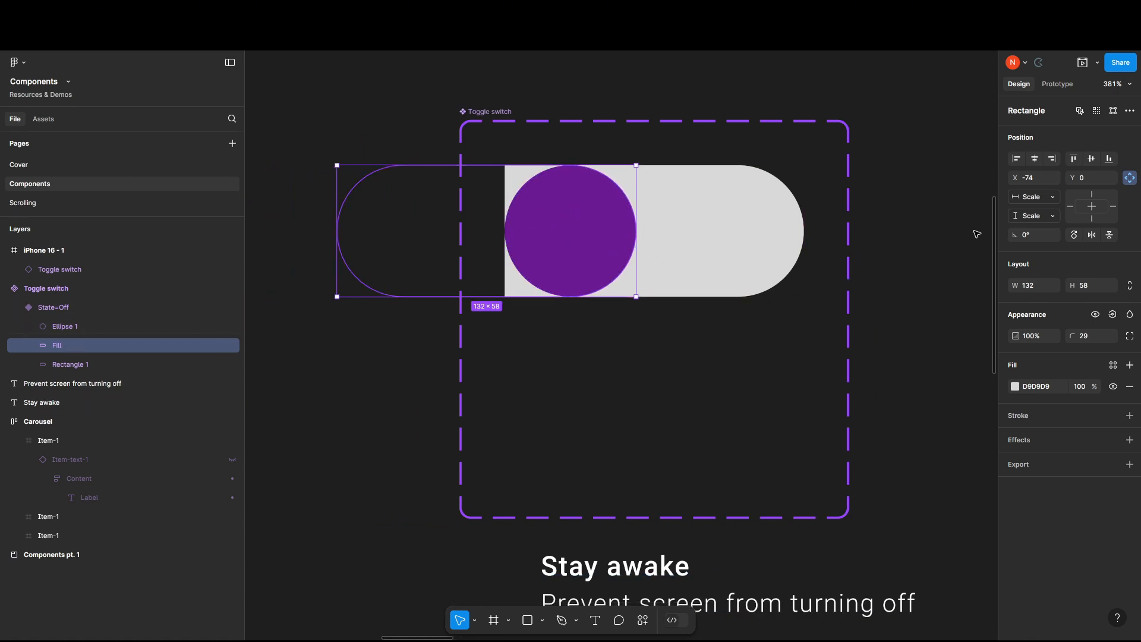
{"action": "left_click", "coordinate": [1017, 387]}
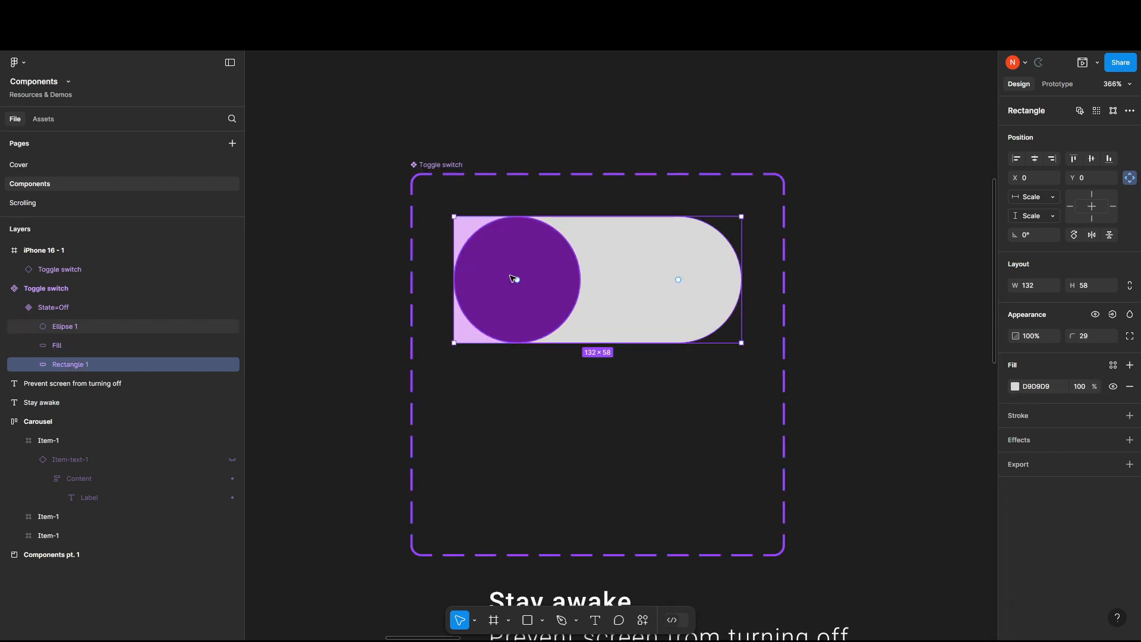
{"action": "left_click", "coordinate": [505, 255]}
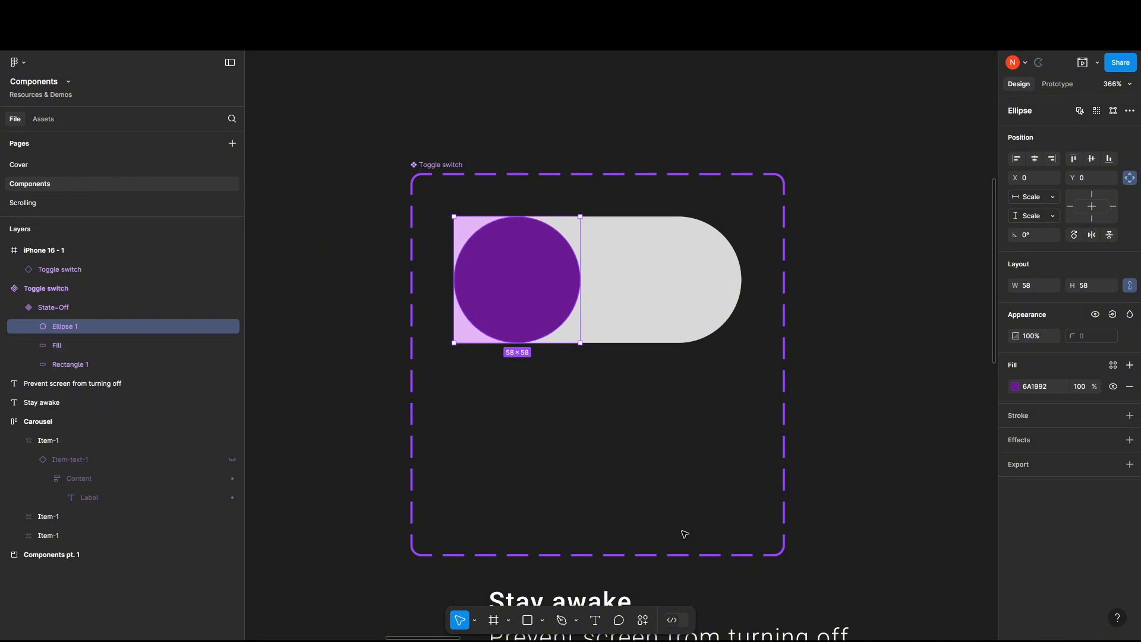
{"action": "left_click", "coordinate": [876, 425]}
Add a second variant to the Toggle switch component set below the Off variant.
{"action": "scroll", "coordinate": [708, 387], "scroll_direction": "down", "scroll_amount": 3}
{"action": "left_click", "coordinate": [499, 164]}
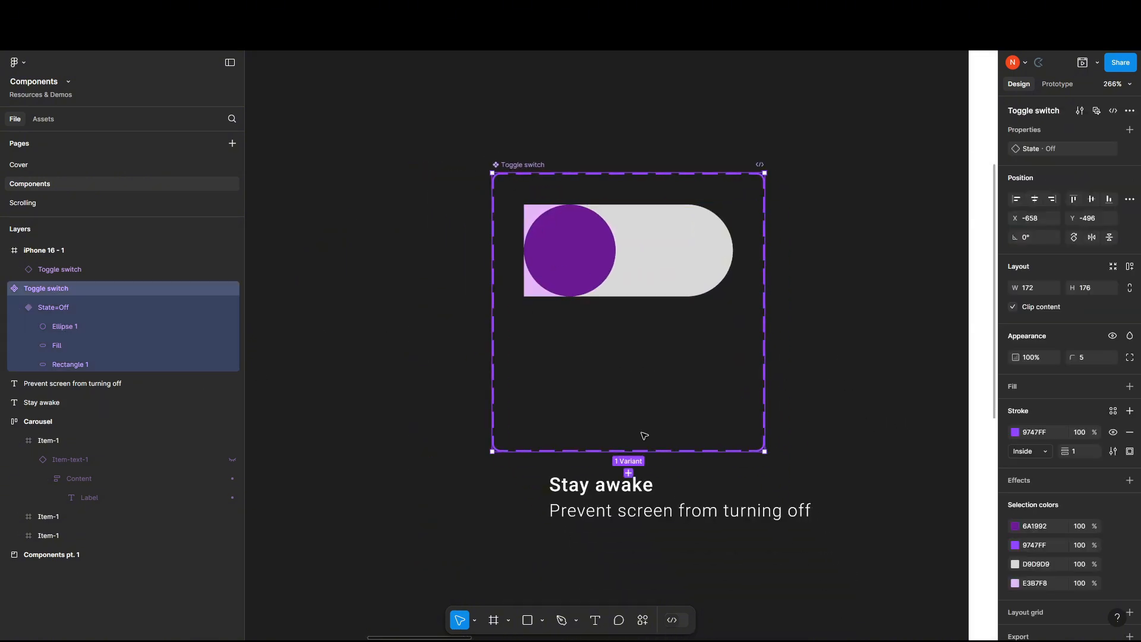
{"action": "left_click", "coordinate": [628, 473]}
{"action": "left_click_drag", "start_coordinate": [616, 467], "coordinate": [632, 345]}
{"action": "scroll", "coordinate": [596, 317], "scroll_direction": "up", "scroll_amount": 3}
{"action": "scroll", "coordinate": [597, 317], "scroll_direction": "up", "scroll_amount": 2}
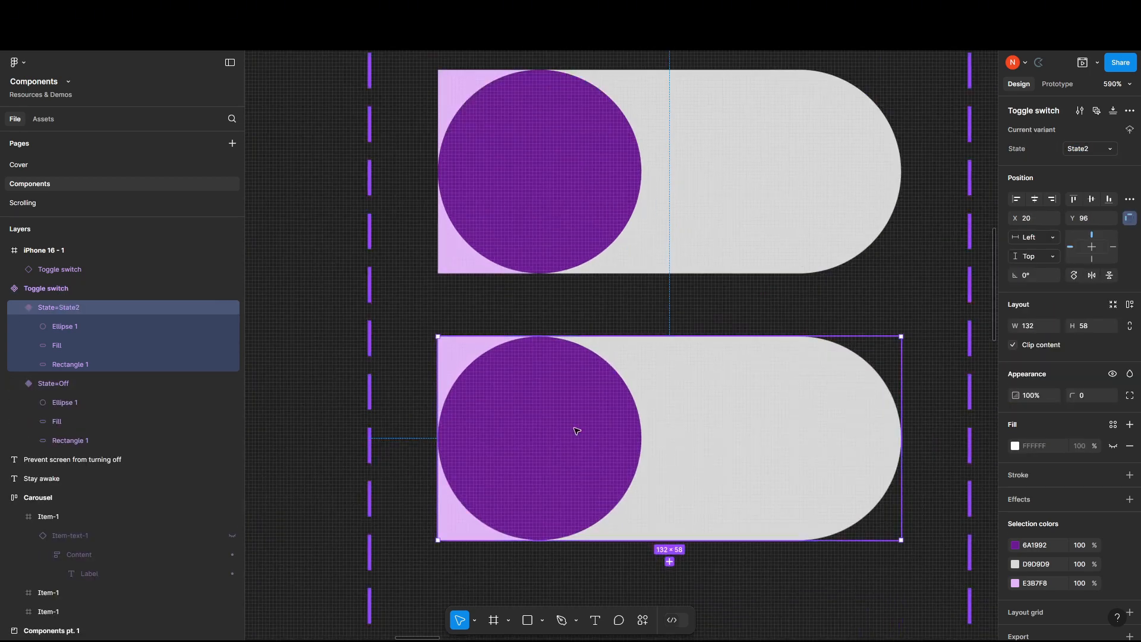
{"action": "scroll", "coordinate": [575, 433], "scroll_direction": "down", "scroll_amount": 3}
Group the knob ellipse with the Fill rectangle inside the Off variant.
{"action": "double_click", "coordinate": [562, 284]}
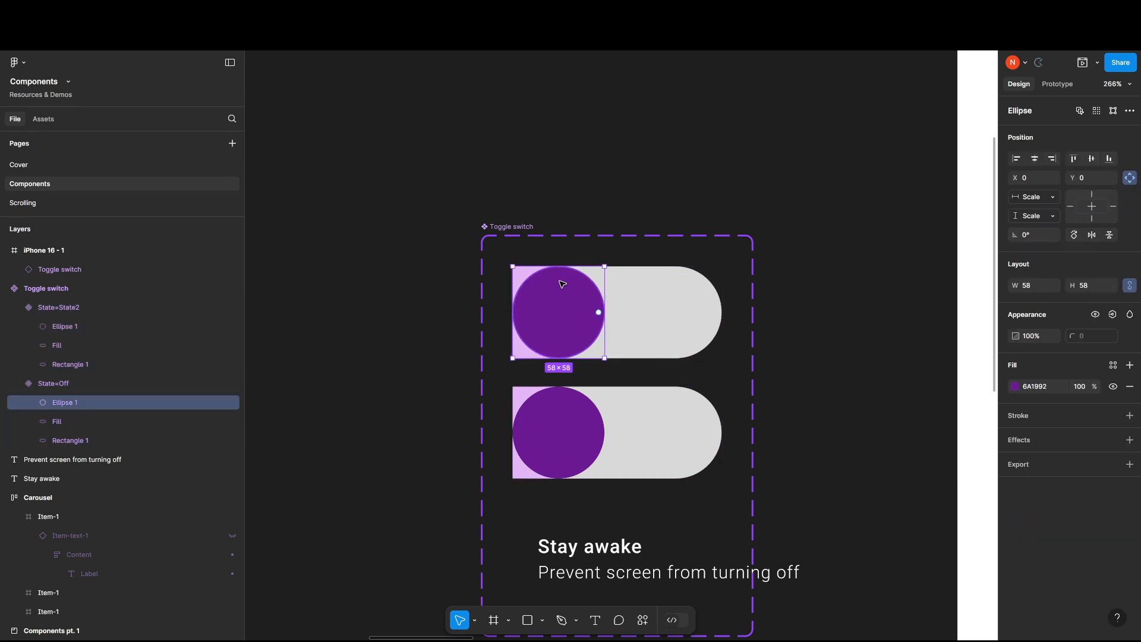
{"action": "left_click", "coordinate": [65, 421], "text": "shift"}
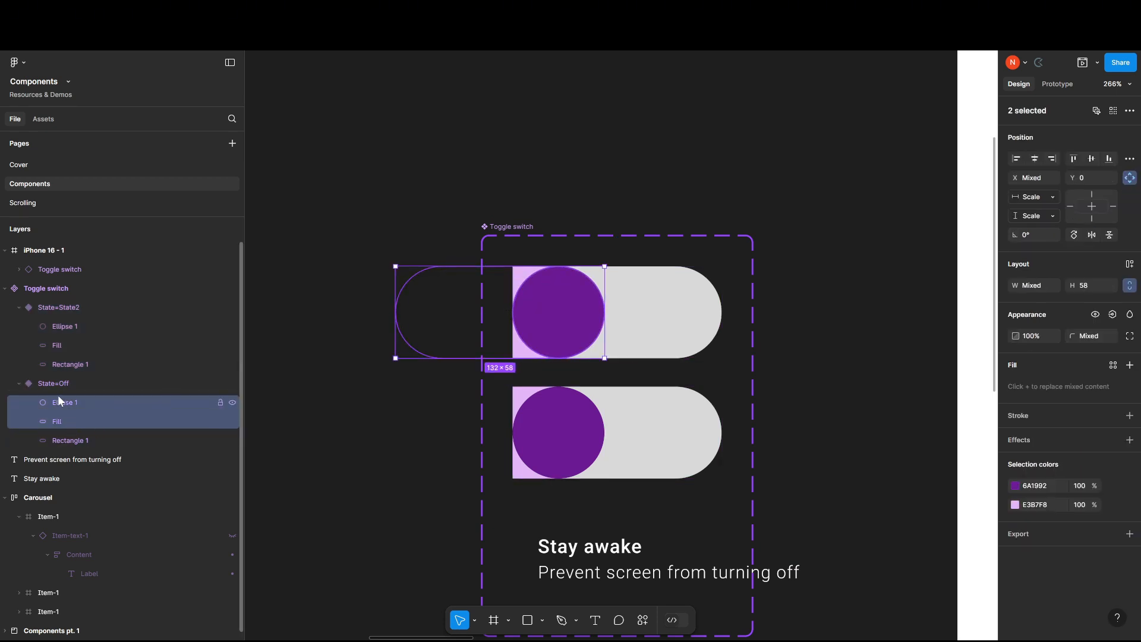
{"action": "key", "text": "ctrl+g"}
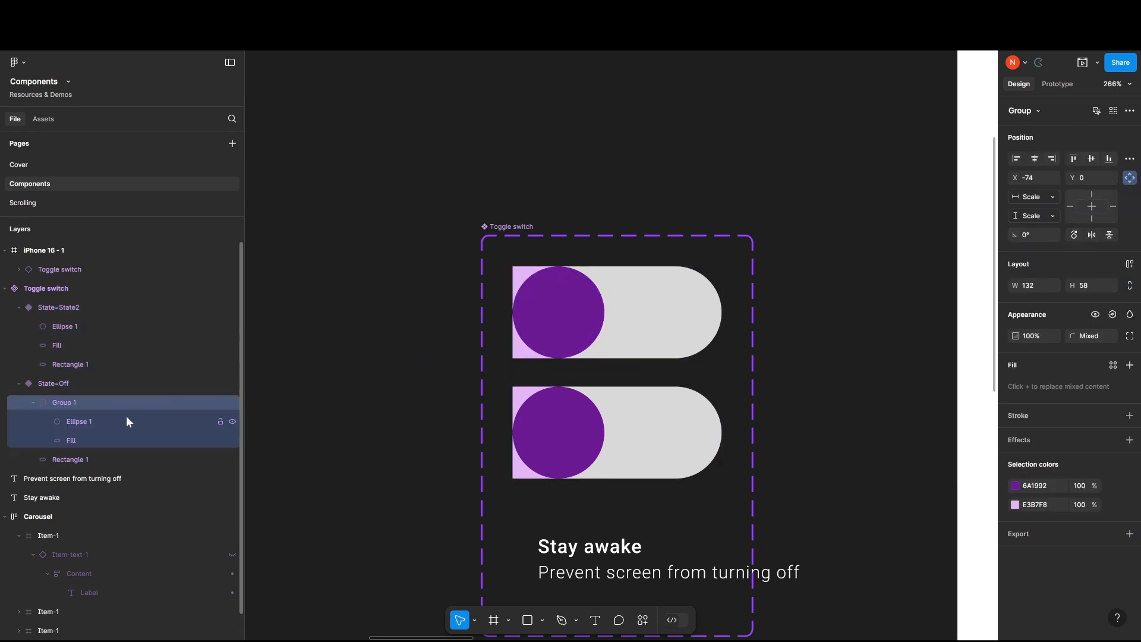
{"action": "left_click", "coordinate": [33, 403]}
Group the knob ellipse with the Fill rectangle in the State2 variant and move the group right to X 0, covering the pill.
{"action": "double_click", "coordinate": [562, 437]}
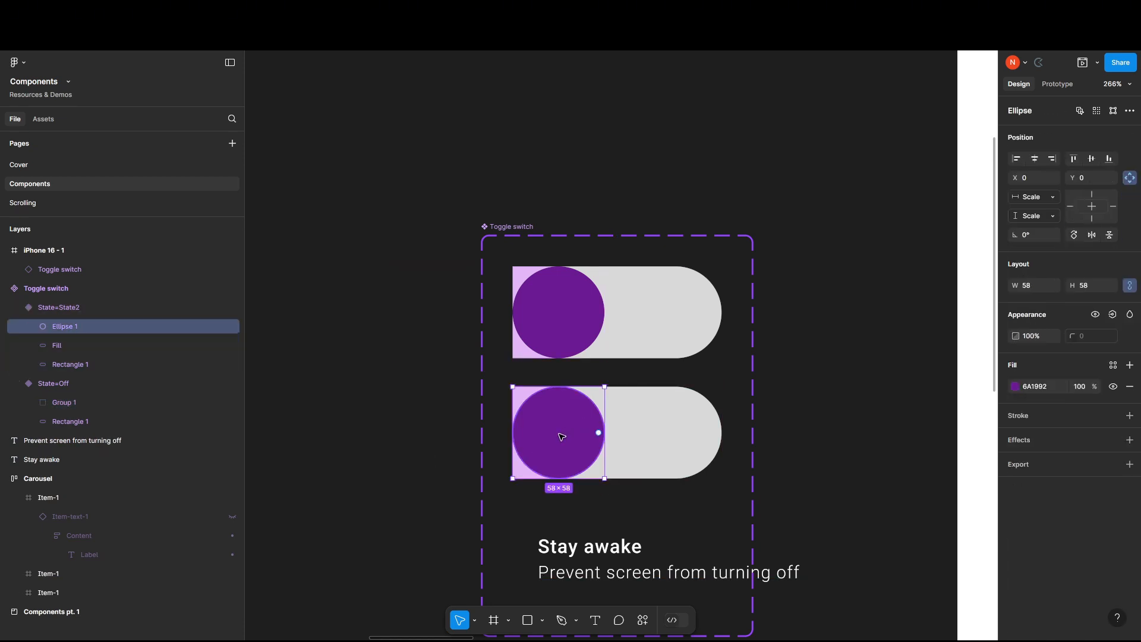
{"action": "left_click", "coordinate": [513, 410], "text": "shift"}
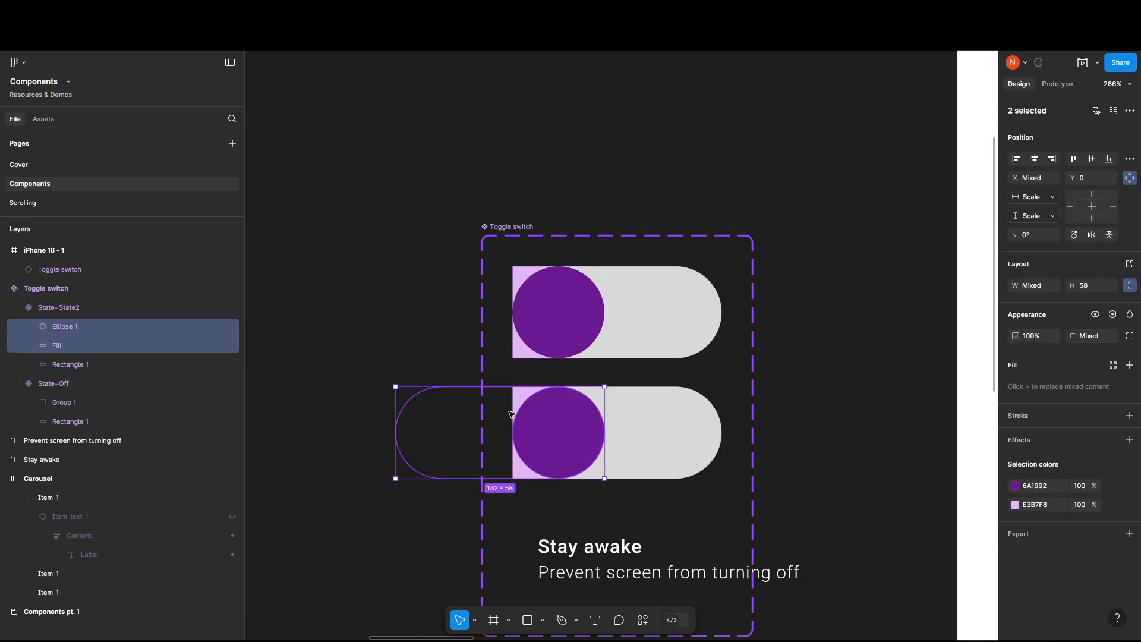
{"action": "key", "text": "ctrl+g"}
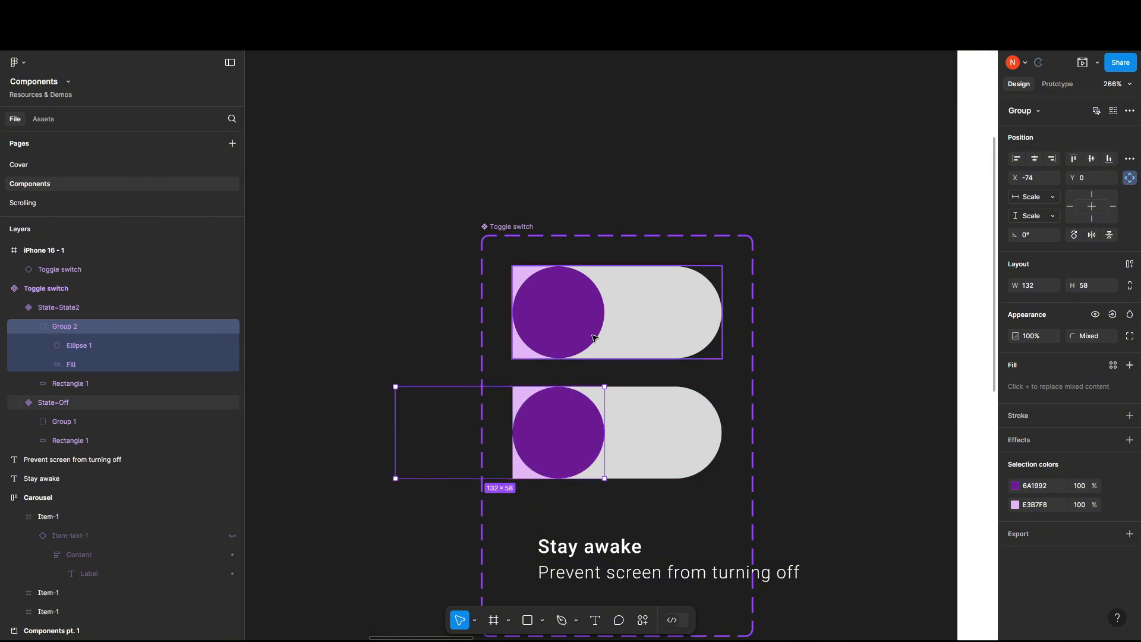
{"action": "left_click_drag", "start_coordinate": [585, 426], "coordinate": [688, 438]}
{"action": "scroll", "coordinate": [542, 420], "scroll_direction": "up", "scroll_amount": 2}
Set the corner radius of the Off variant to 29.
{"action": "left_click", "coordinate": [516, 254]}
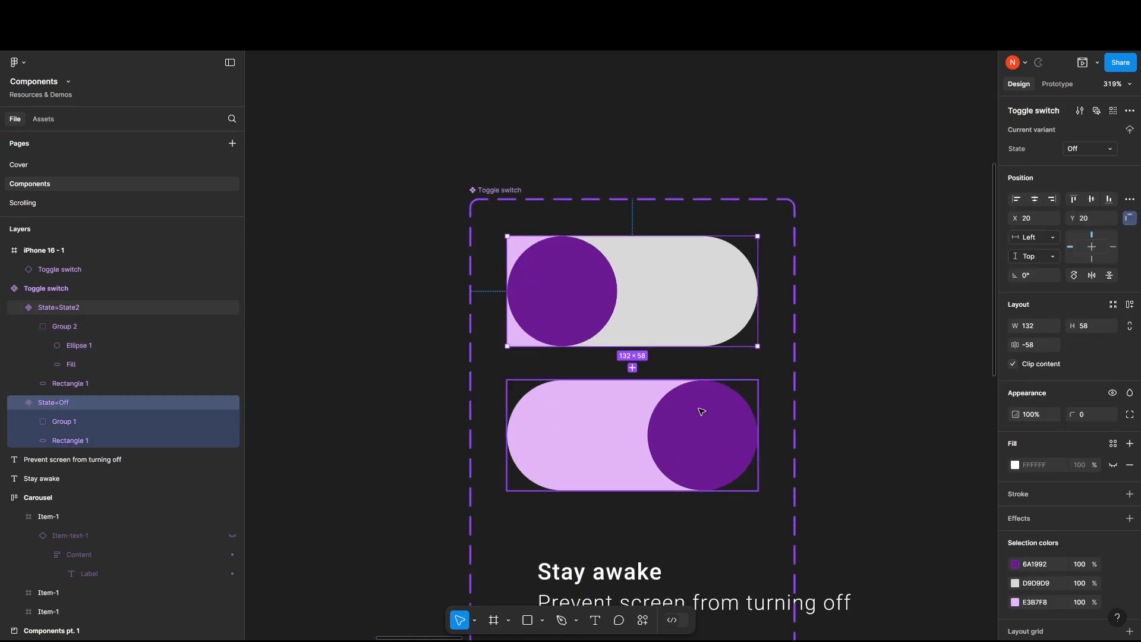
{"action": "left_click", "coordinate": [53, 288]}
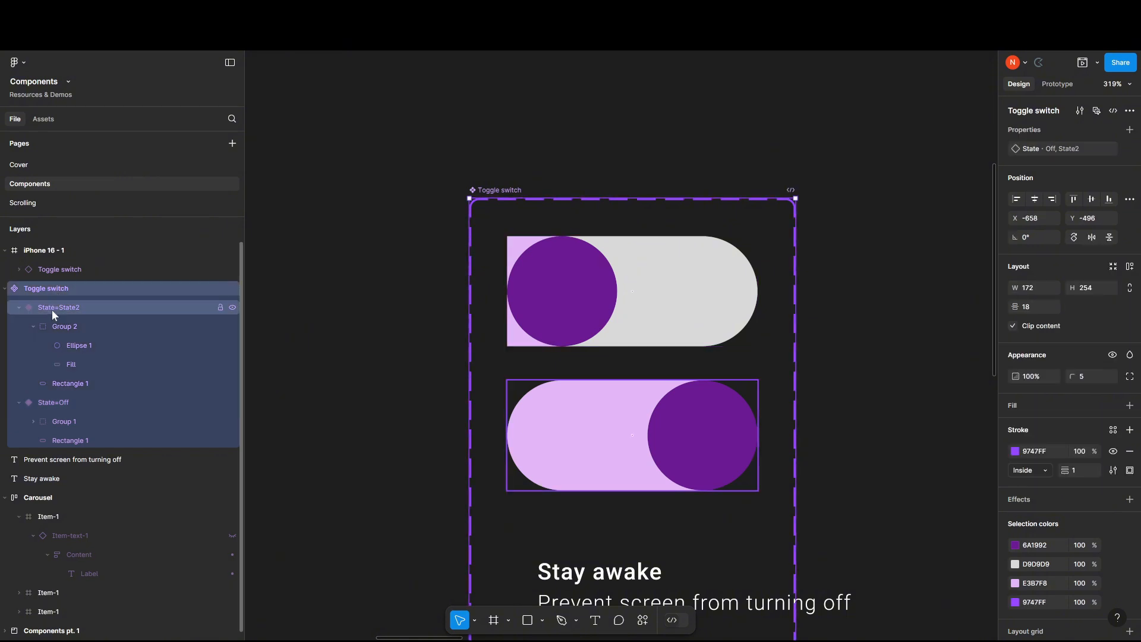
{"action": "left_click", "coordinate": [52, 309]}
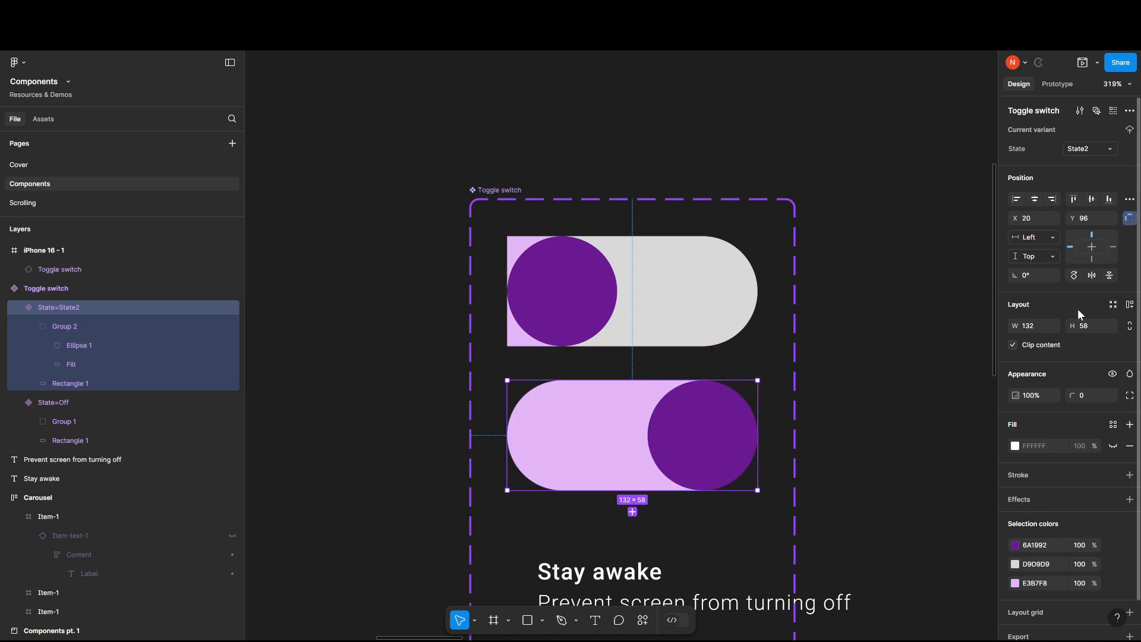
{"action": "key", "text": "Tab"}
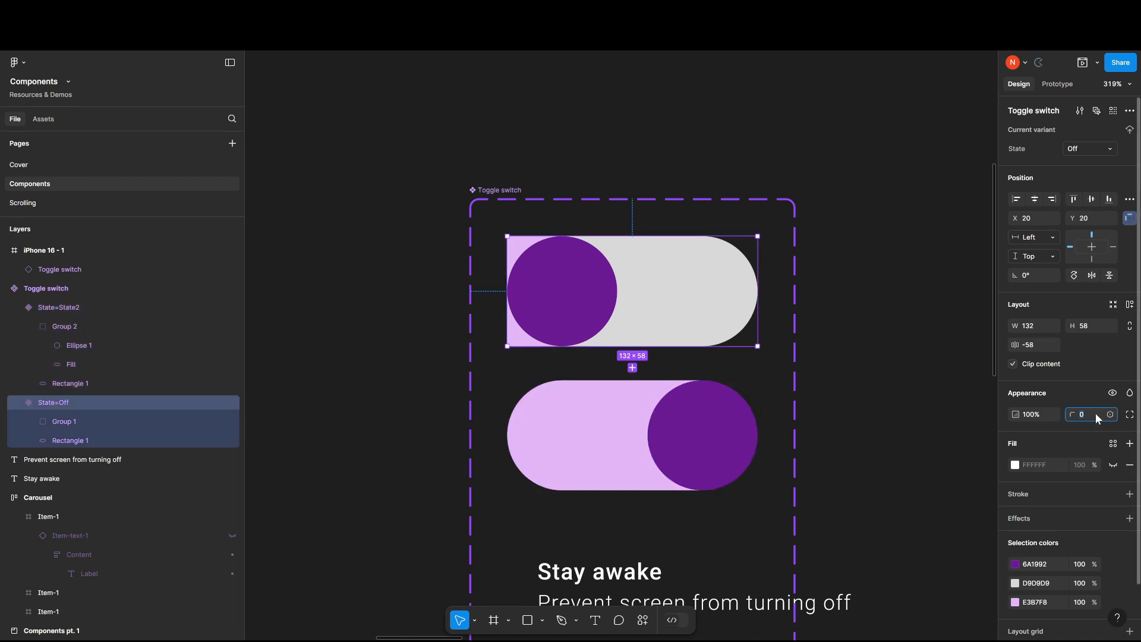
{"action": "key", "text": "Return"}
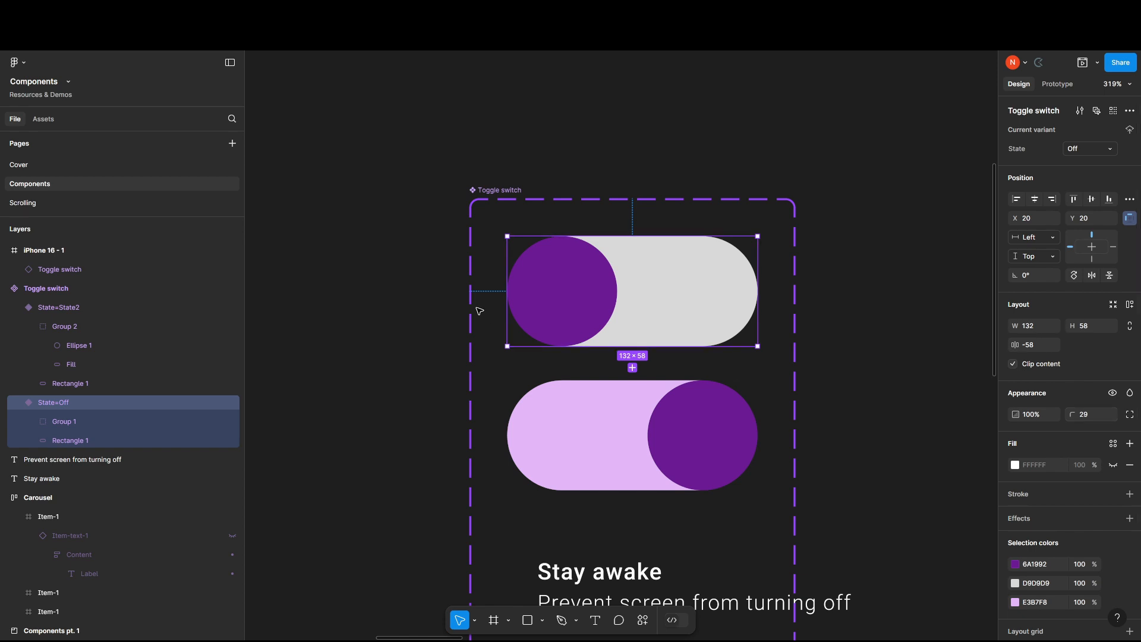
Round the corners of the State2 variant to match the Off variant.
{"action": "left_click", "coordinate": [639, 427]}
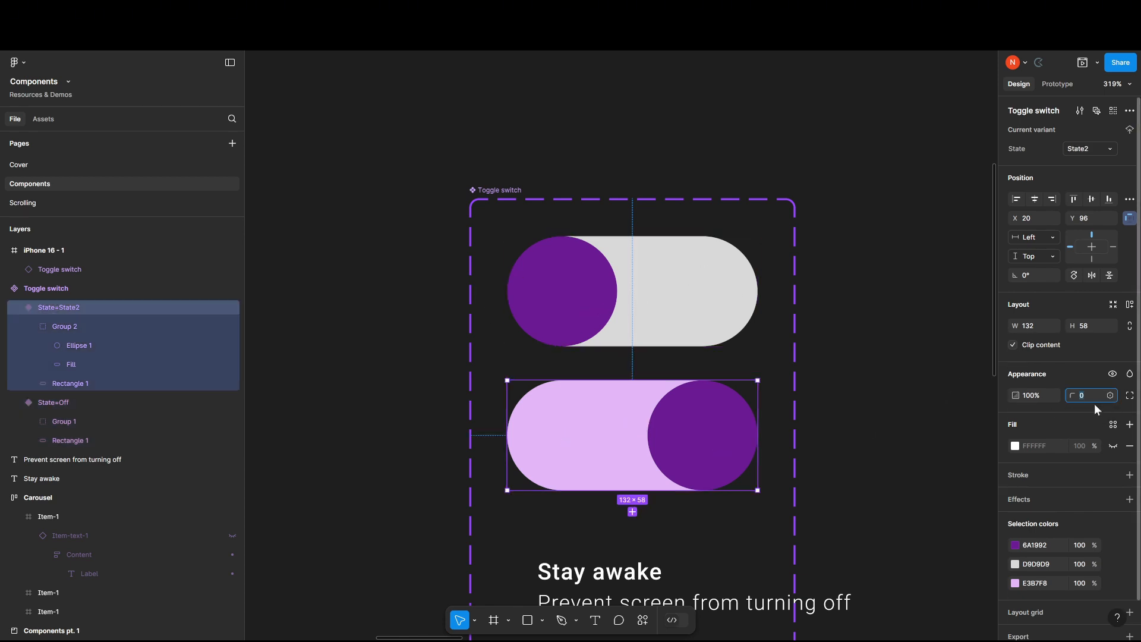
{"action": "key", "text": "Return"}
{"action": "left_click", "coordinate": [573, 302]}
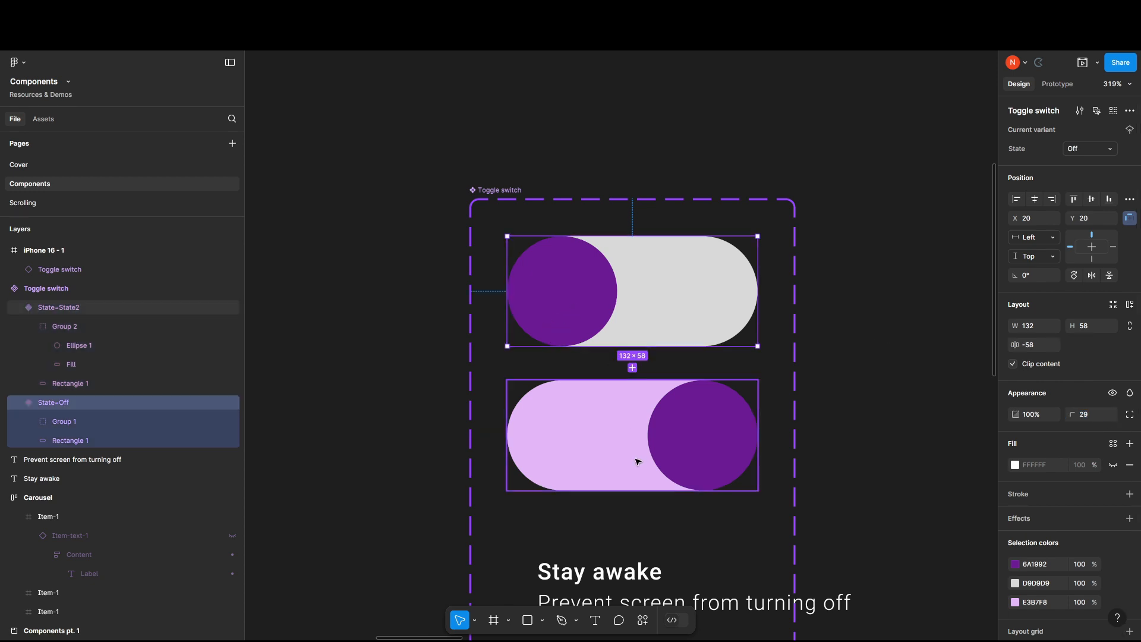
{"action": "double_click", "coordinate": [705, 445]}
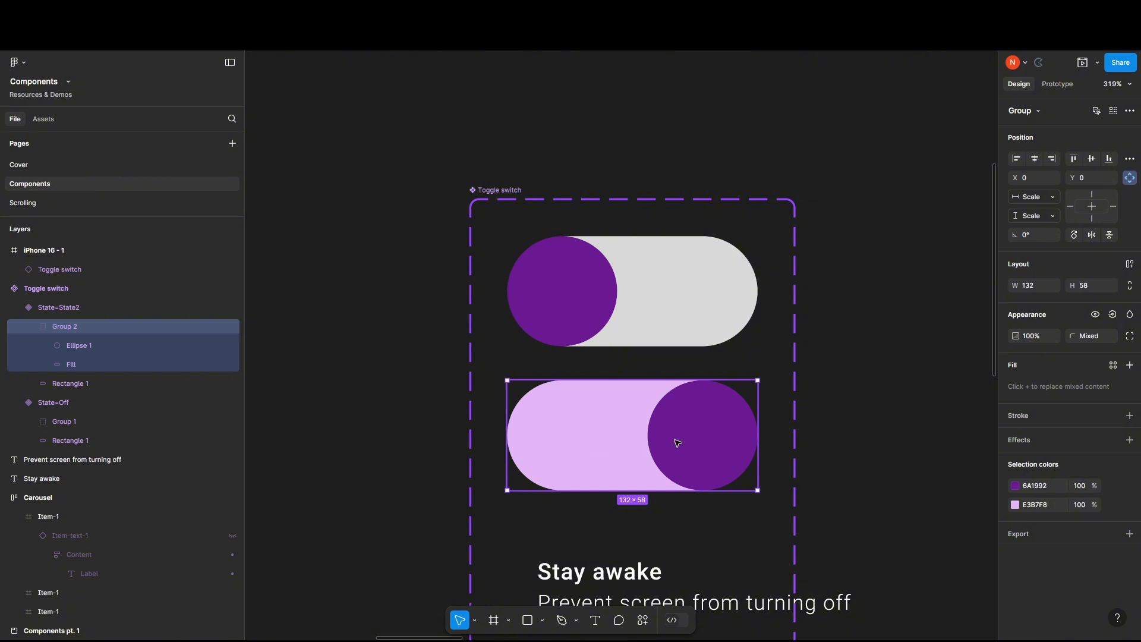
{"action": "mouse_move", "coordinate": [678, 442]}
{"action": "left_mouse_down"}
{"action": "mouse_move", "coordinate": [537, 446]}
{"action": "mouse_move", "coordinate": [677, 443]}
{"action": "left_mouse_up"}
Connect the Off variant to State2 with an On drag, Change to interaction using Smart animate, Ease out, 300 ms.
{"action": "left_click", "coordinate": [1050, 84]}
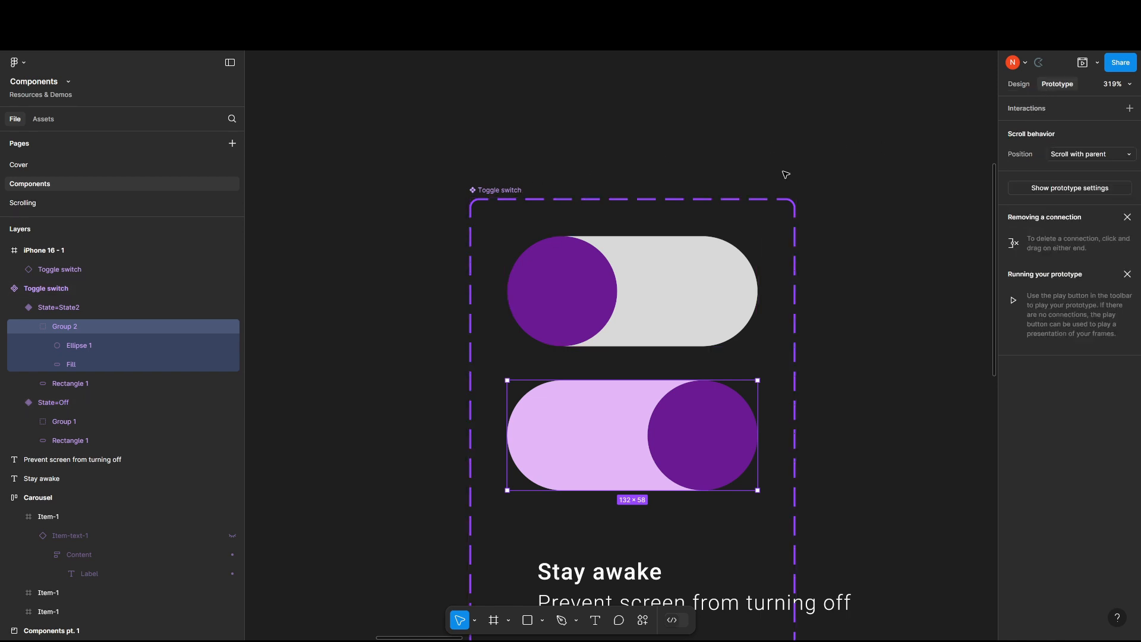
{"action": "left_click", "coordinate": [652, 308]}
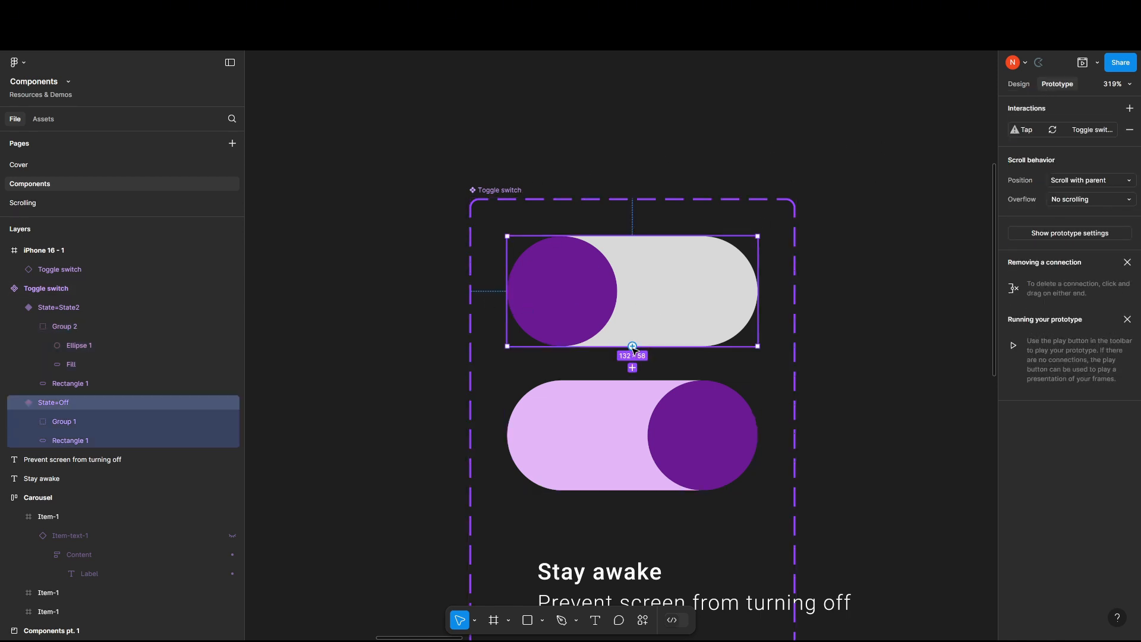
{"action": "left_click_drag", "start_coordinate": [632, 367], "coordinate": [620, 387]}
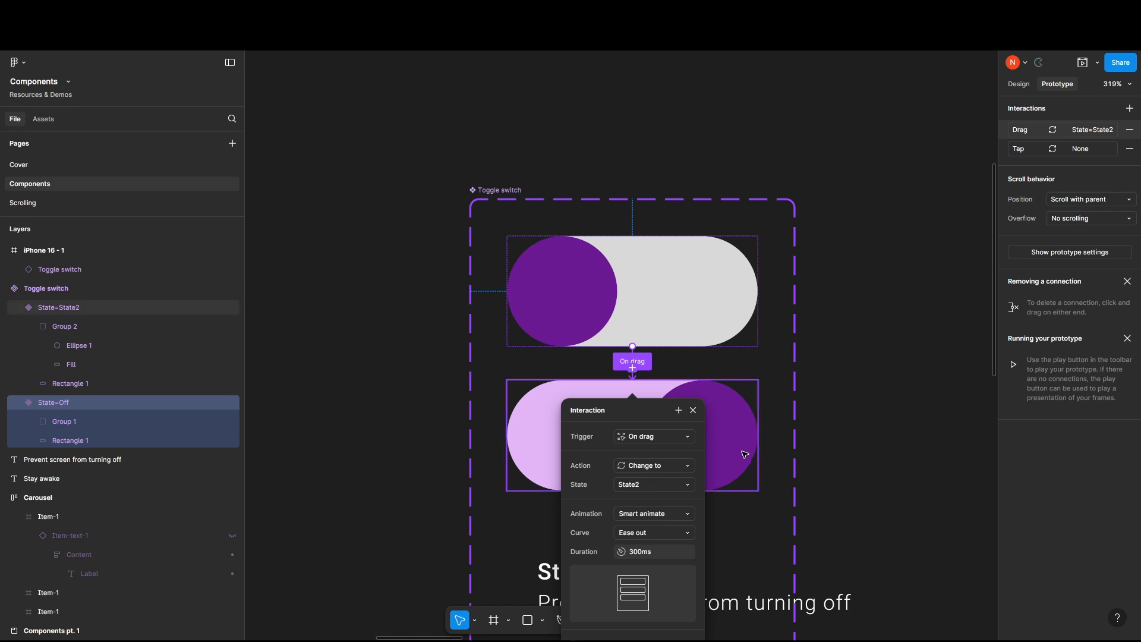
{"action": "left_click", "coordinate": [736, 420]}
{"action": "left_click", "coordinate": [692, 314]}
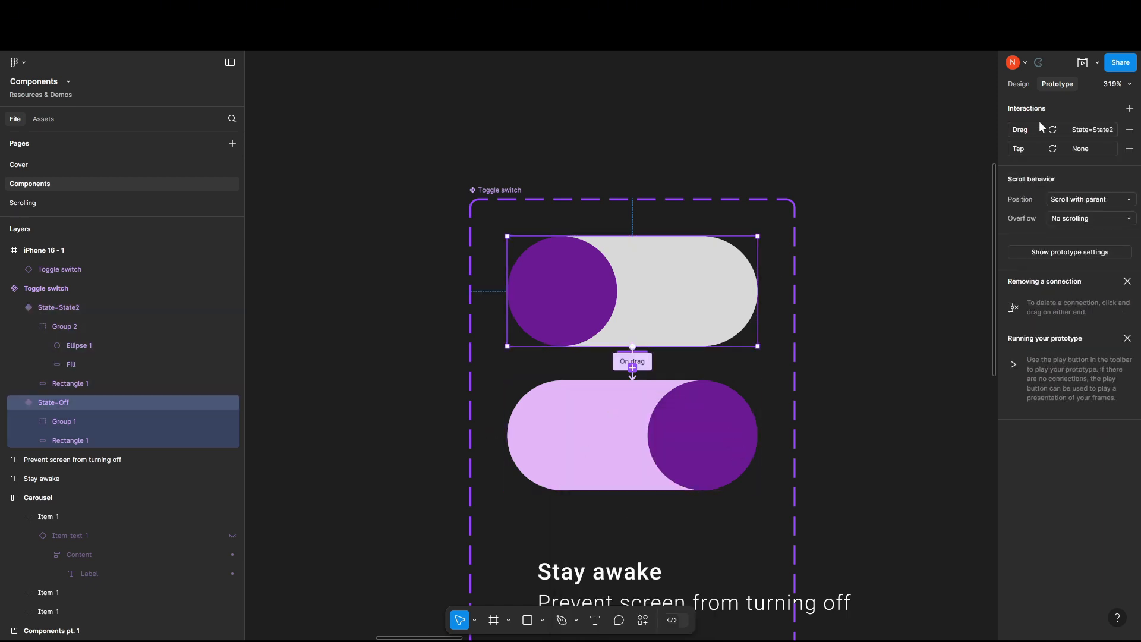
Remove the drag interaction from the Off variant and rename the State2 variant's state to On.
{"action": "left_click", "coordinate": [1129, 129]}
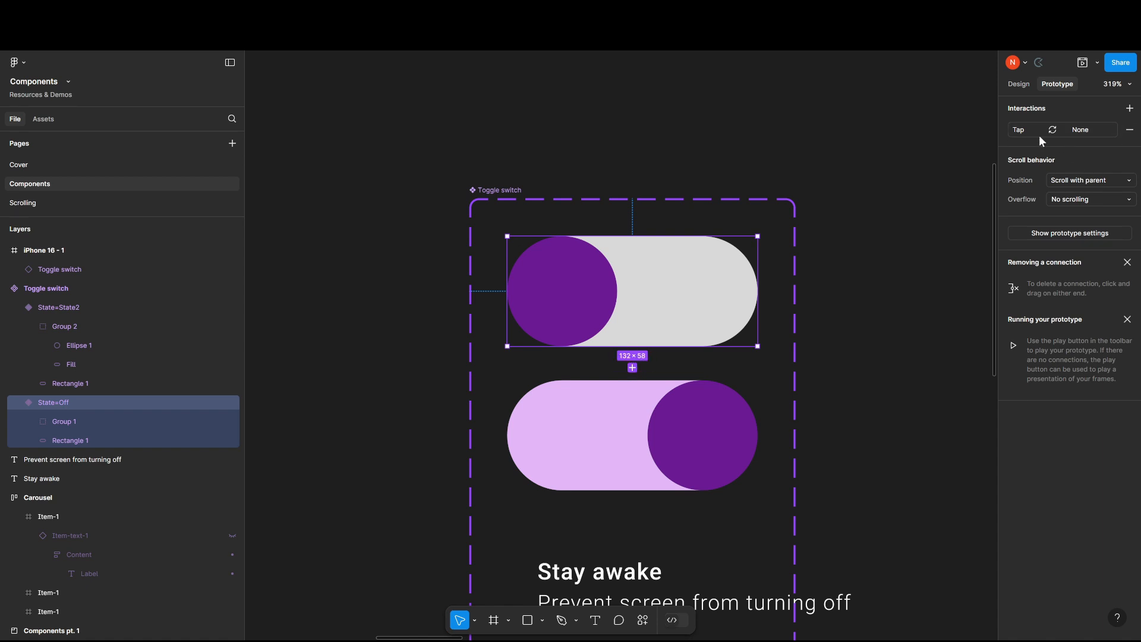
{"action": "left_click", "coordinate": [1017, 83]}
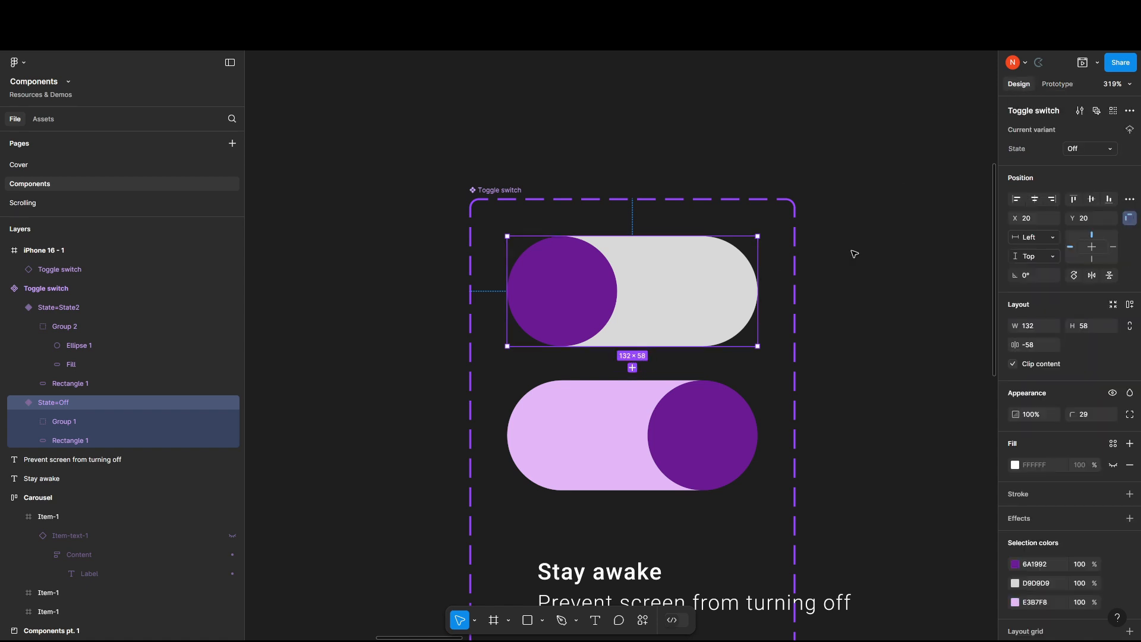
{"action": "left_click", "coordinate": [657, 438]}
{"action": "left_click", "coordinate": [1100, 150]}
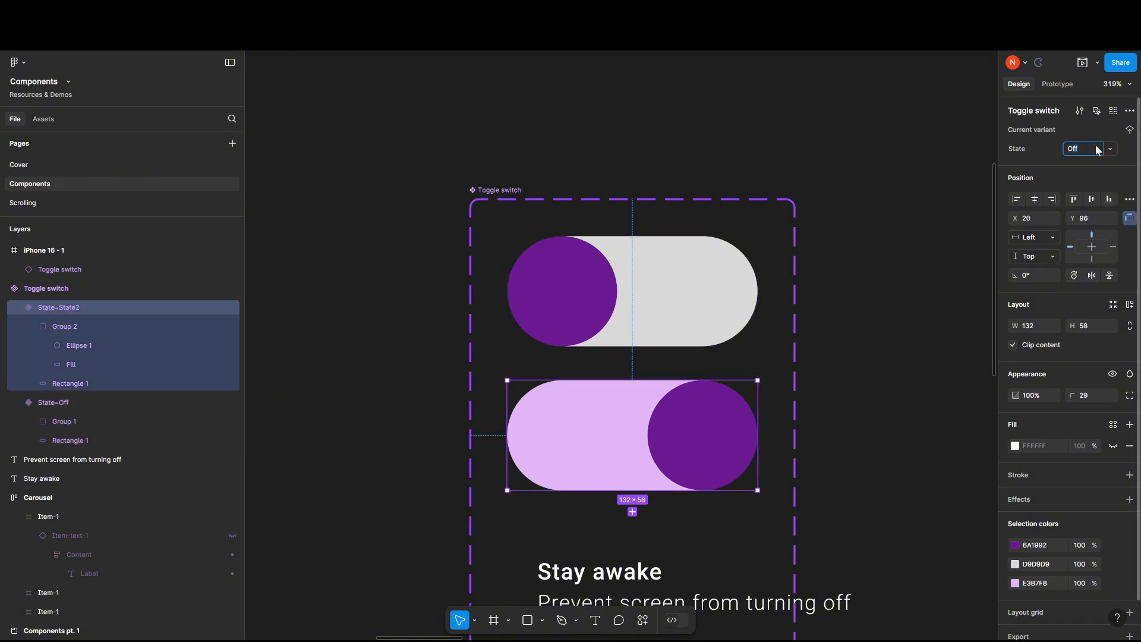
{"action": "type", "text": "On"}
Set the Off variant's On tap interaction to change to the On state using Smart animate, Ease out, 300 ms.
{"action": "left_click", "coordinate": [704, 333]}
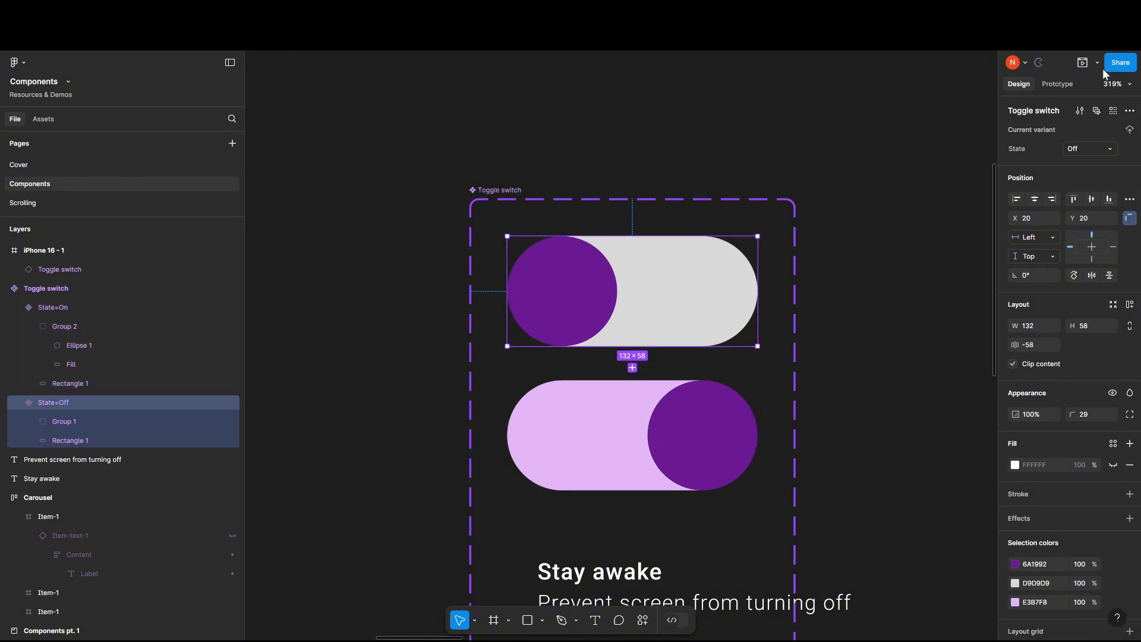
{"action": "left_click", "coordinate": [1058, 83]}
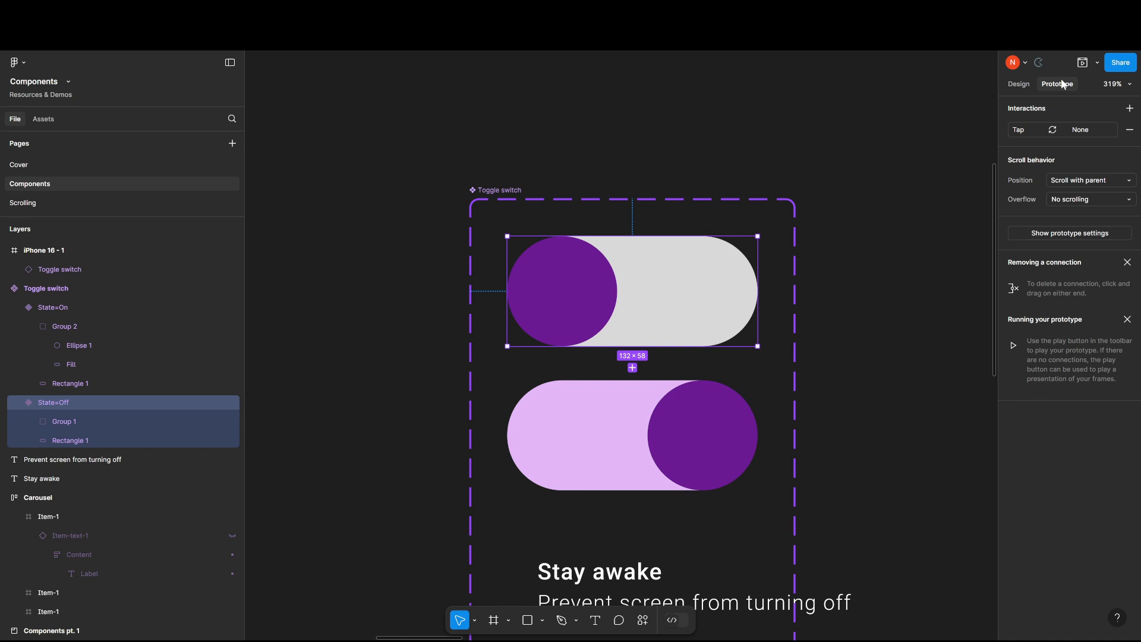
{"action": "left_click", "coordinate": [1088, 133]}
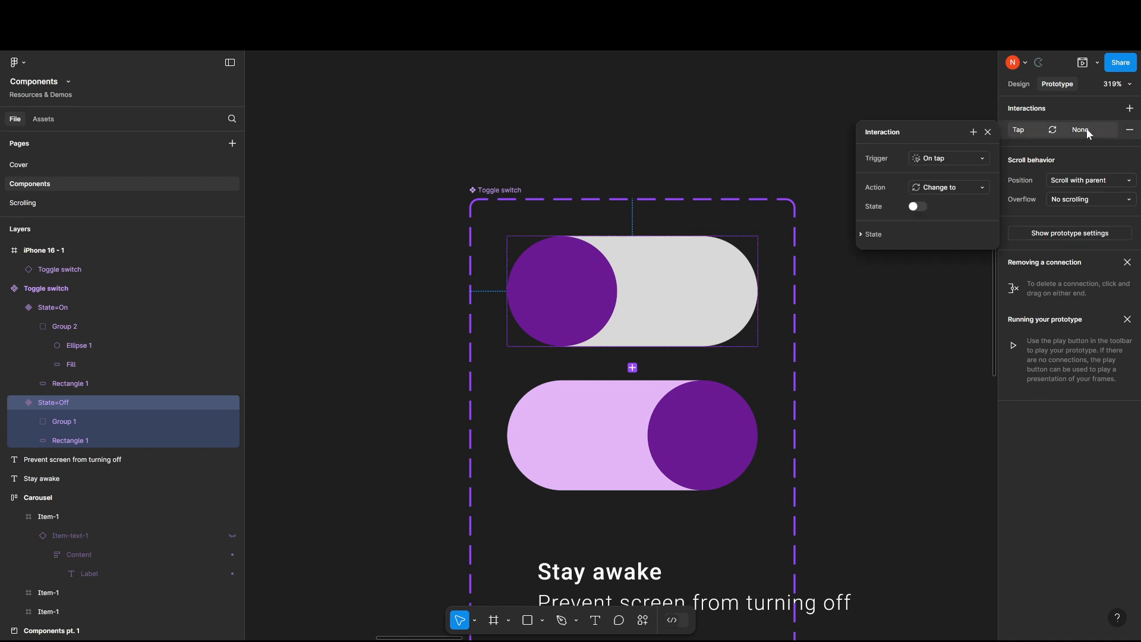
{"action": "left_click", "coordinate": [916, 207]}
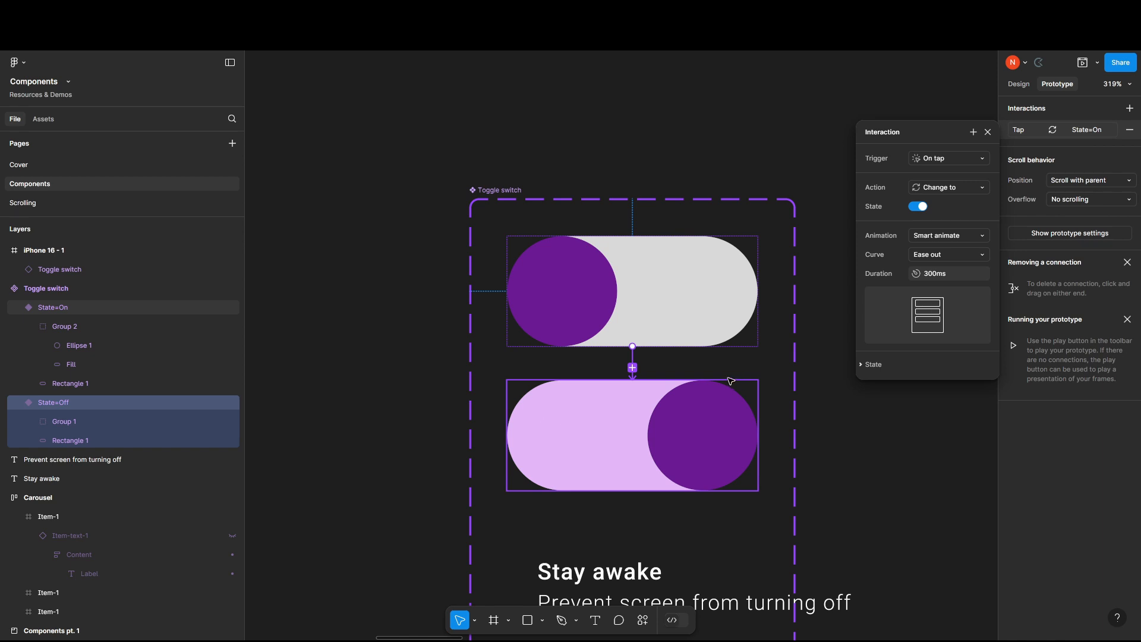
Connect the On variant back to Off with an On tap, Change to interaction using Smart animate, Ease out, 300 ms.
{"action": "left_click", "coordinate": [696, 404]}
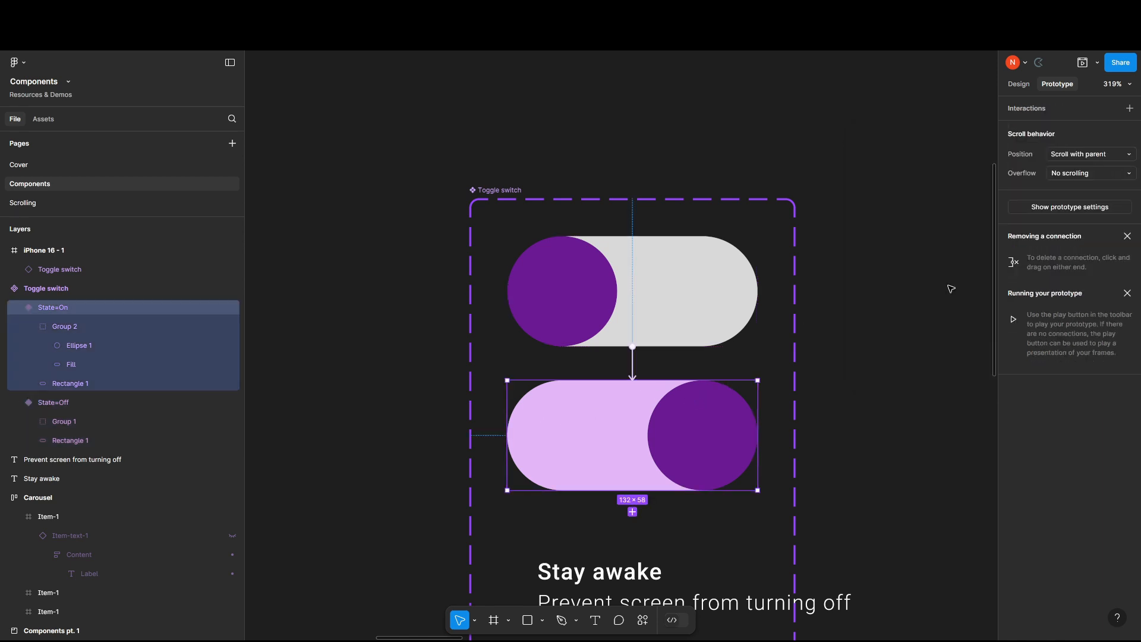
{"action": "left_click_drag", "start_coordinate": [647, 386], "coordinate": [714, 291]}
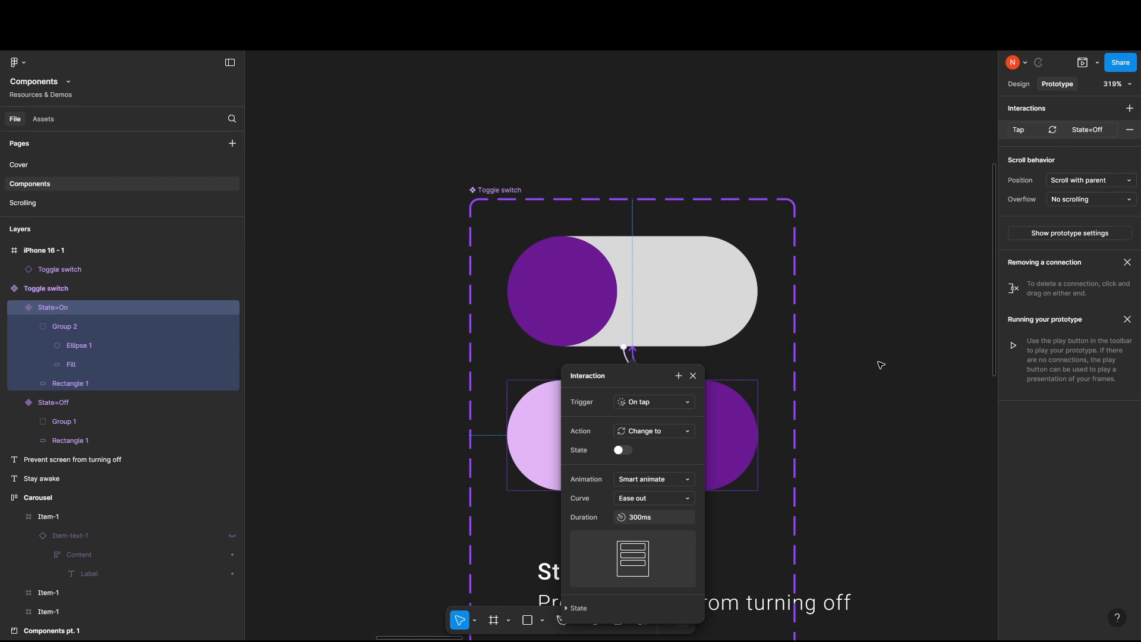
{"action": "left_click", "coordinate": [882, 390]}
Preview the iPhone 16 - 1 frame and toggle the switch repeatedly to check its transition between states.
{"action": "left_click_drag", "start_coordinate": [882, 391], "coordinate": [514, 385]}
{"action": "scroll", "coordinate": [713, 350], "scroll_direction": "down", "scroll_amount": 4}
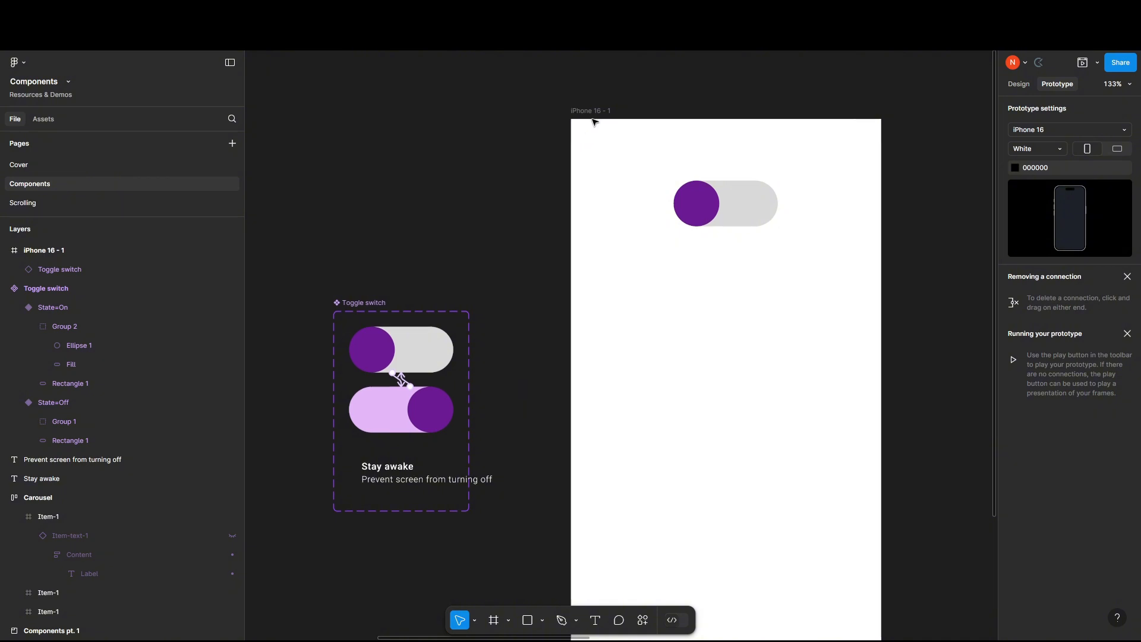
{"action": "left_click", "coordinate": [595, 122]}
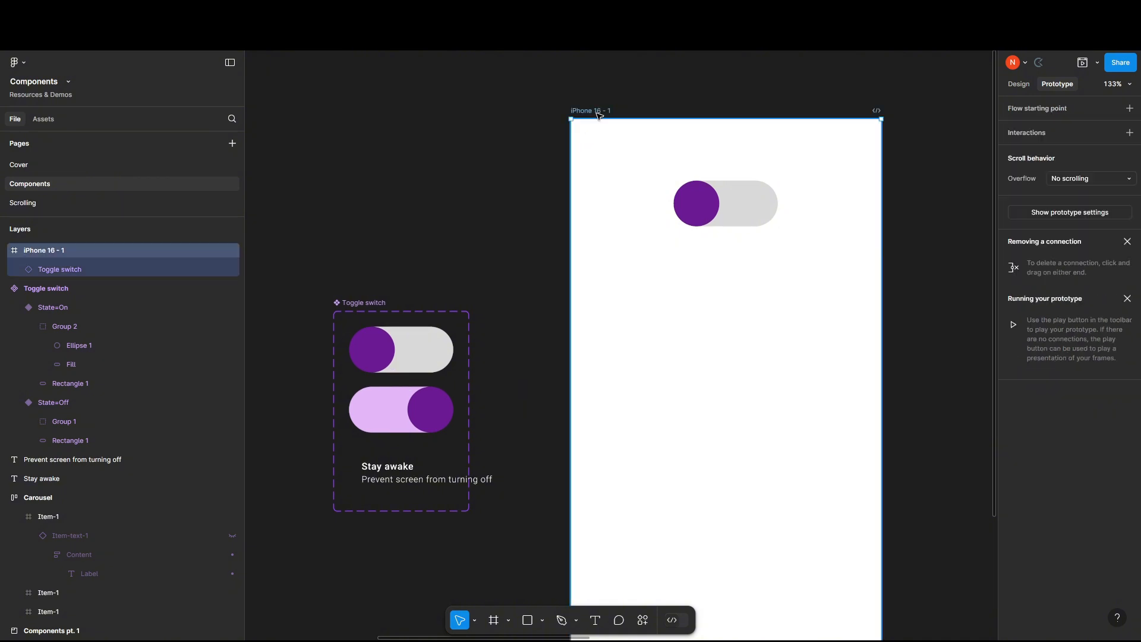
{"action": "left_click", "coordinate": [1083, 65]}
{"action": "left_click", "coordinate": [891, 168]}
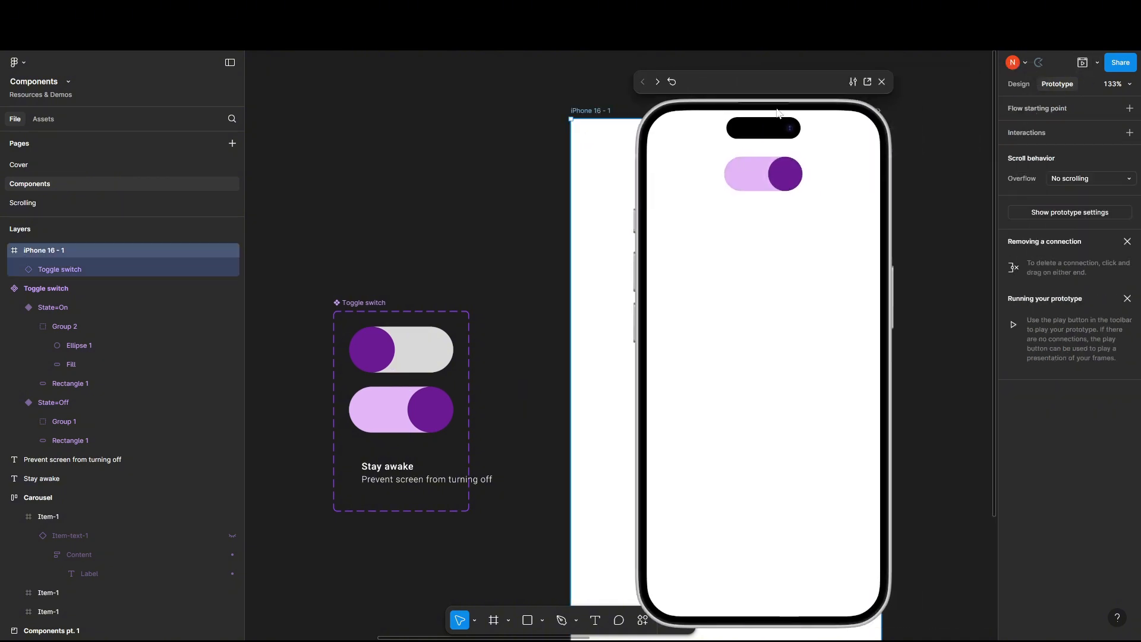
{"action": "left_click", "coordinate": [780, 178]}
{"action": "left_click", "coordinate": [743, 180]}
{"action": "left_click", "coordinate": [765, 183]}
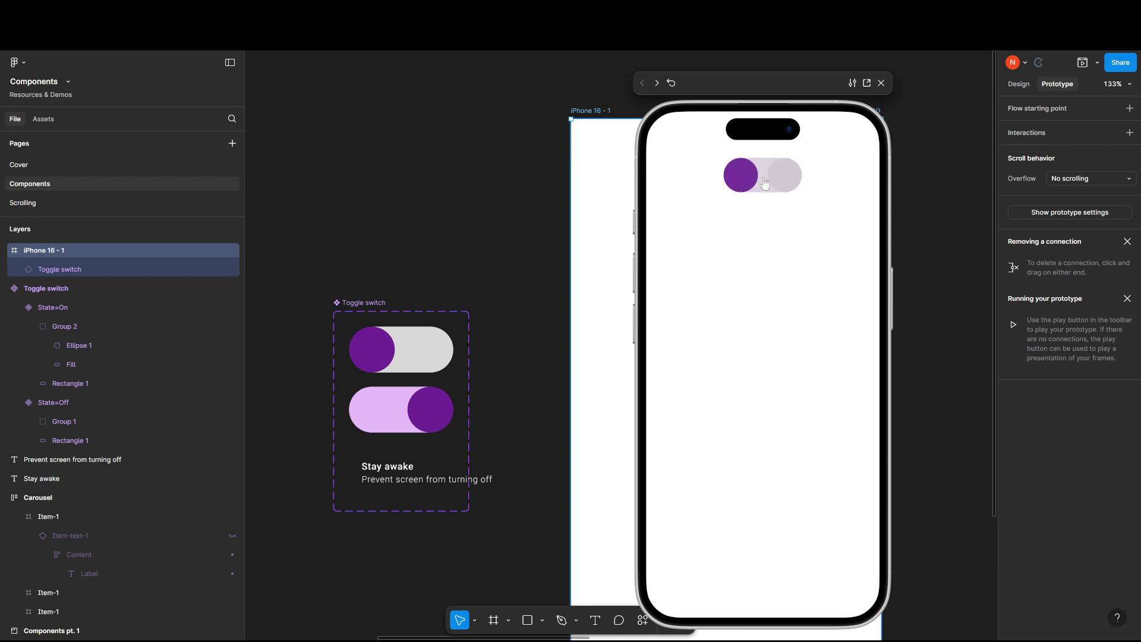
{"action": "left_click", "coordinate": [765, 183]}
{"action": "left_click", "coordinate": [765, 183]}
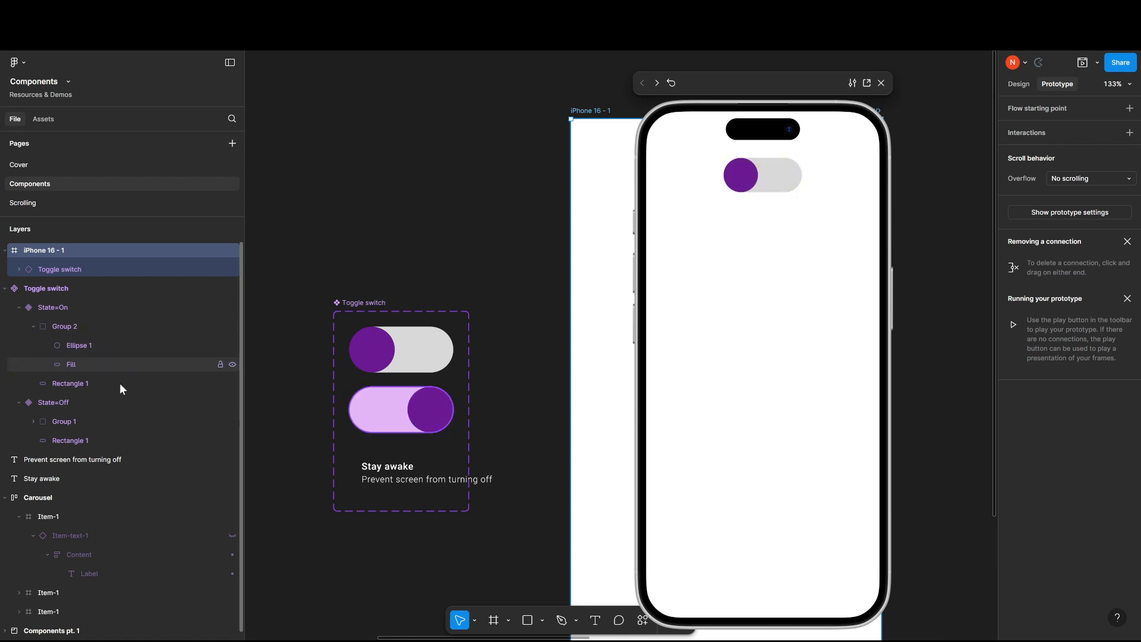
Rename Group 2 in the On variant to Group 1, matching the group name in the Off variant.
{"action": "left_click", "coordinate": [32, 327]}
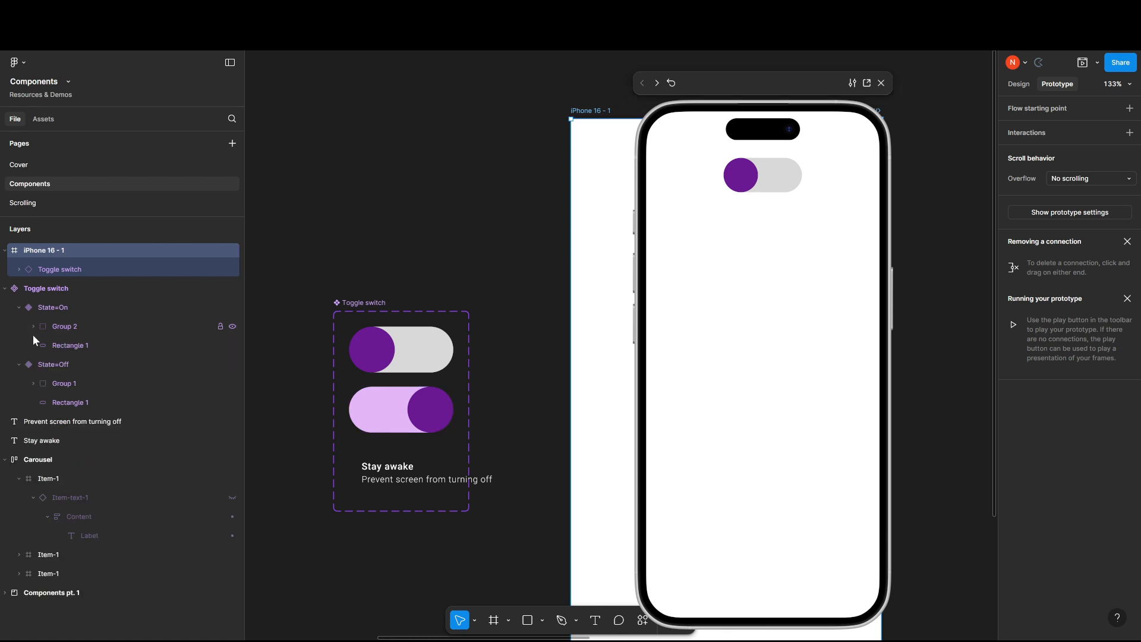
{"action": "left_click", "coordinate": [48, 384]}
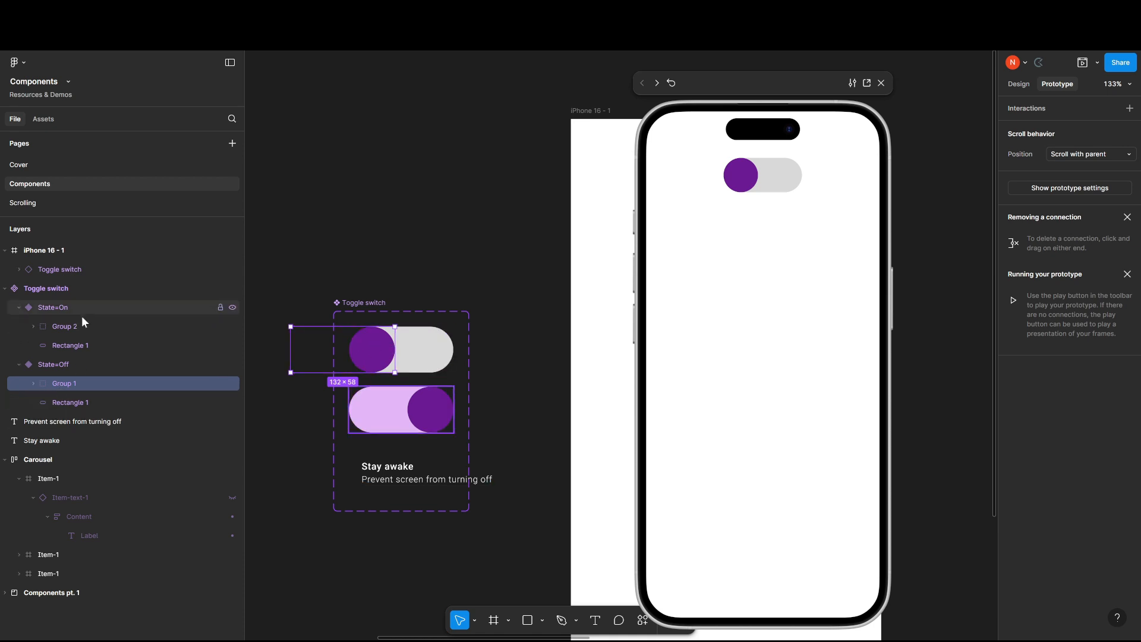
{"action": "left_click", "coordinate": [64, 330]}
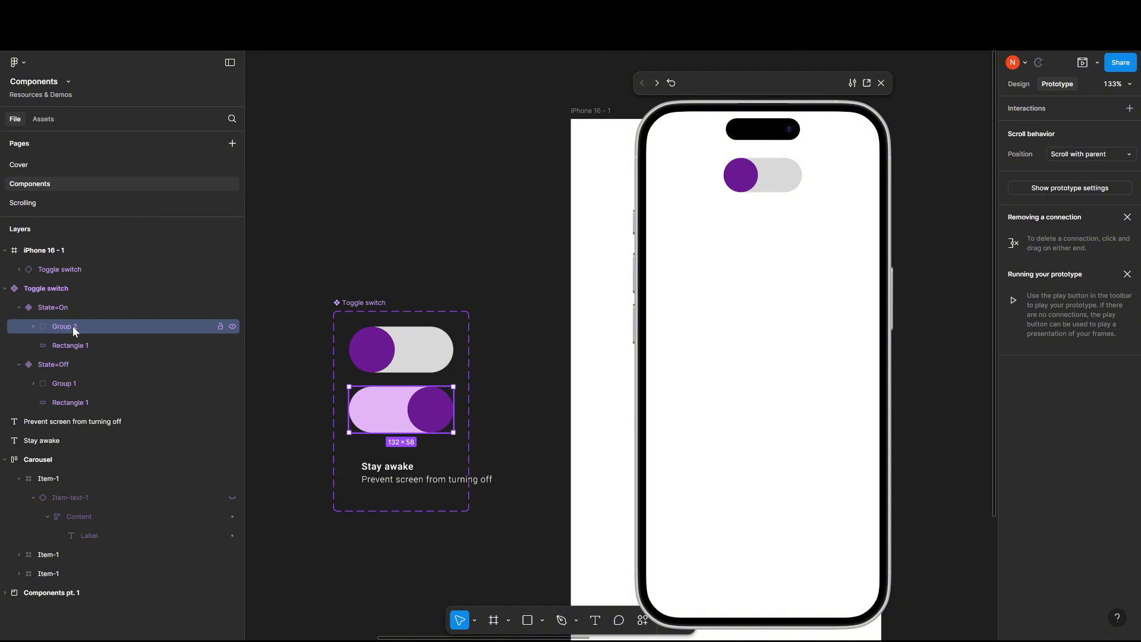
{"action": "double_click", "coordinate": [72, 326]}
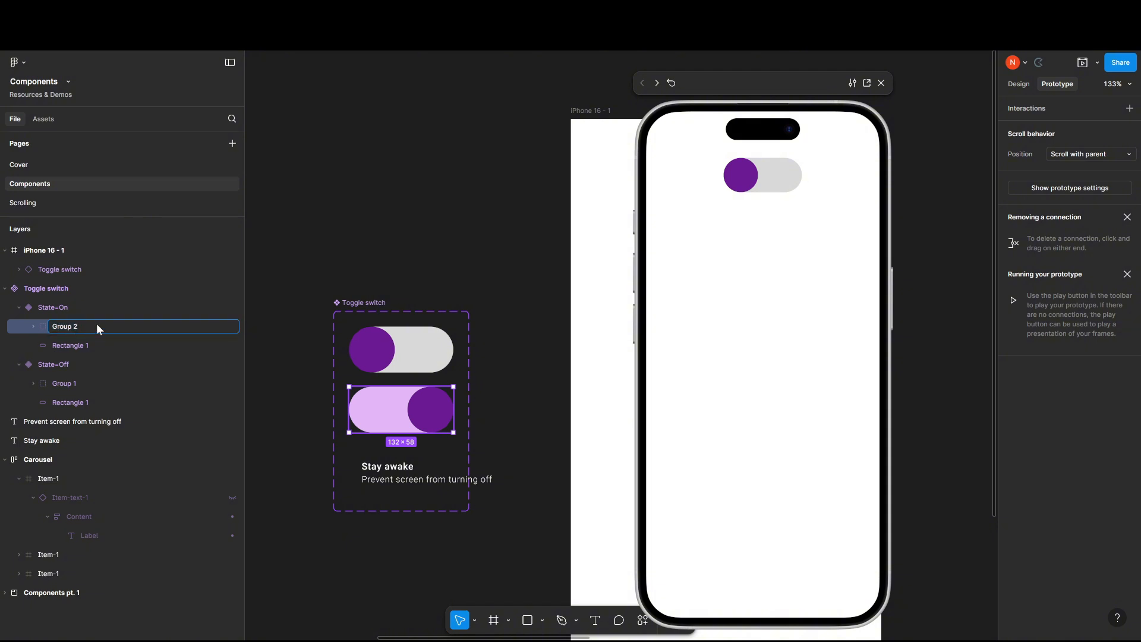
{"action": "type", "text": "Group 1"}
{"action": "key", "text": "Return"}
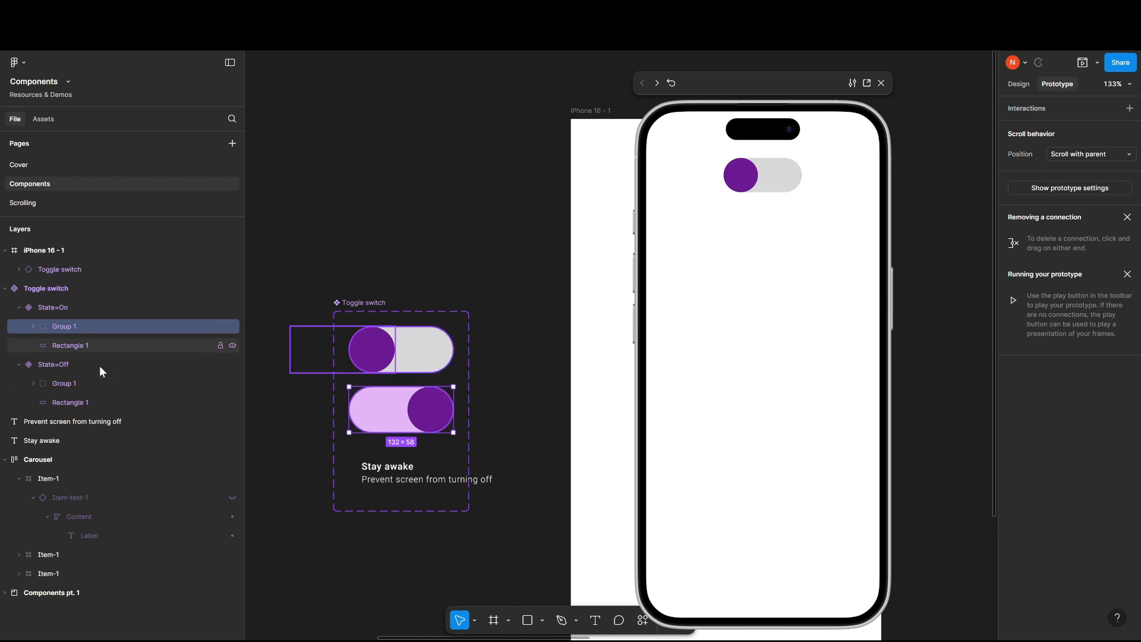
Test the toggle switch again in the prototype preview, switching it on and off to check the sliding fill animation.
{"action": "left_click", "coordinate": [801, 268]}
{"action": "left_click", "coordinate": [753, 176]}
{"action": "left_click", "coordinate": [753, 176]}
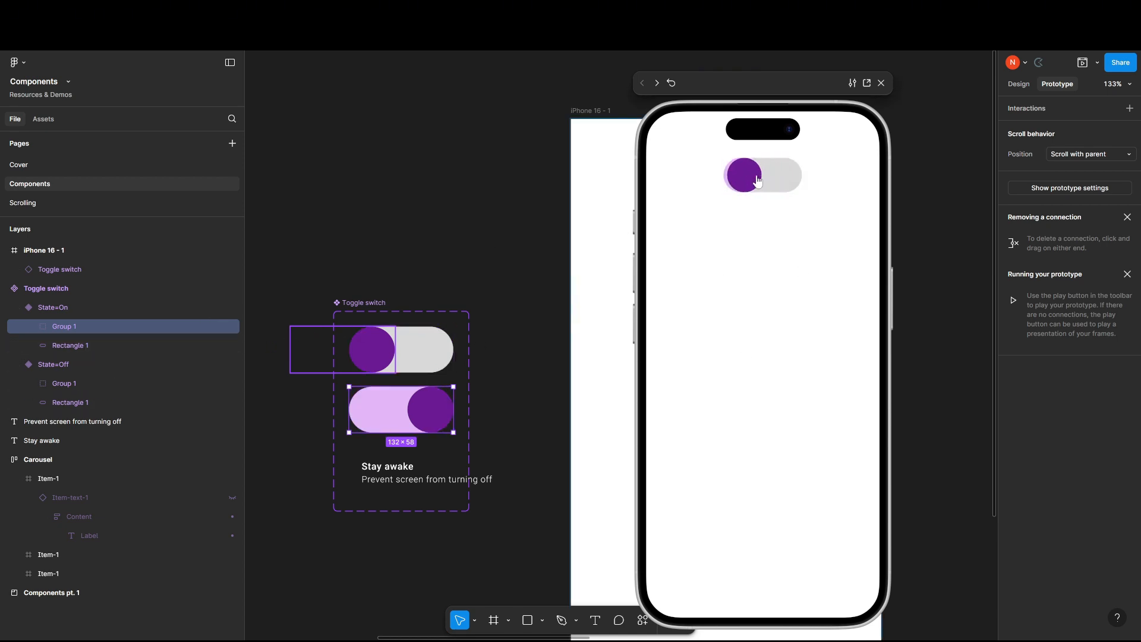
{"action": "left_click", "coordinate": [754, 176]}
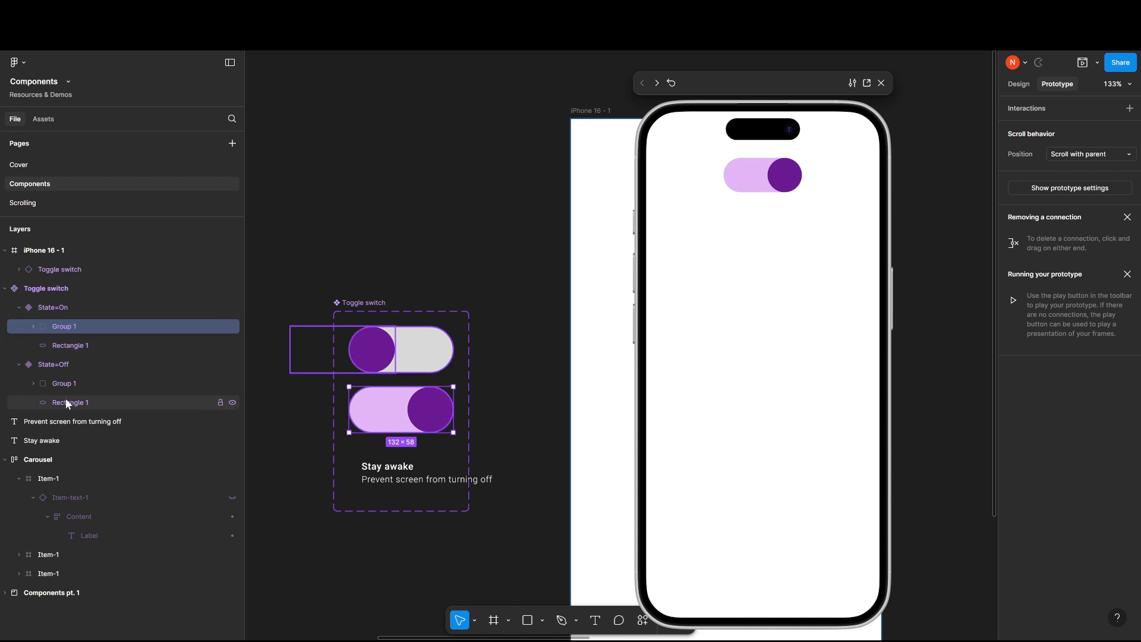
{"action": "left_click", "coordinate": [777, 178]}
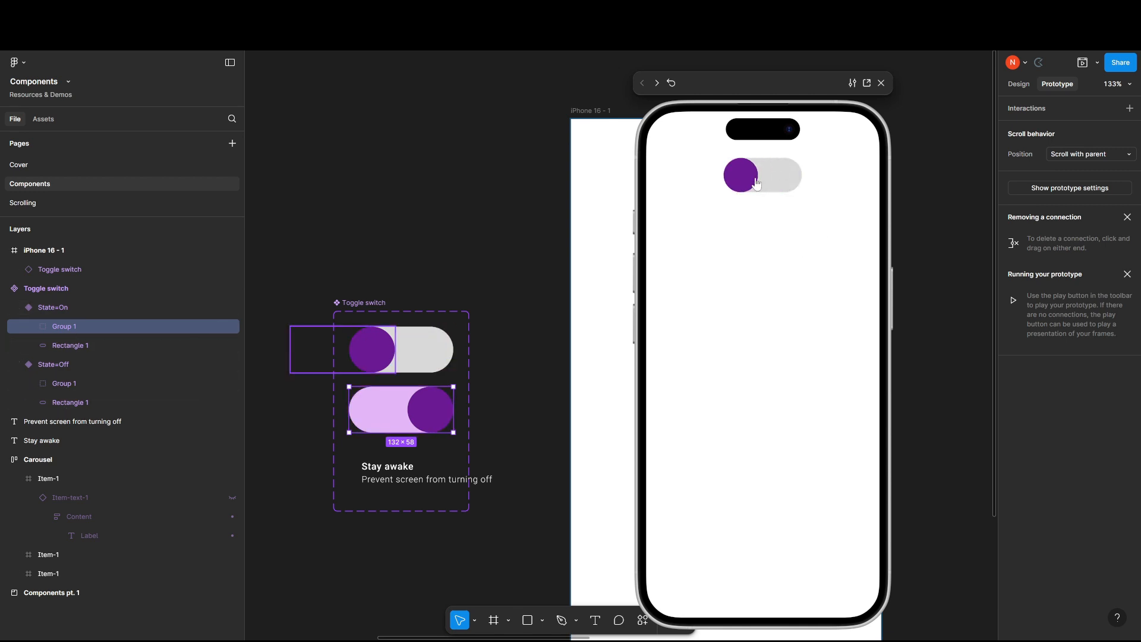
{"action": "left_click", "coordinate": [778, 177]}
{"action": "left_click", "coordinate": [778, 178]}
{"action": "left_click", "coordinate": [777, 177]}
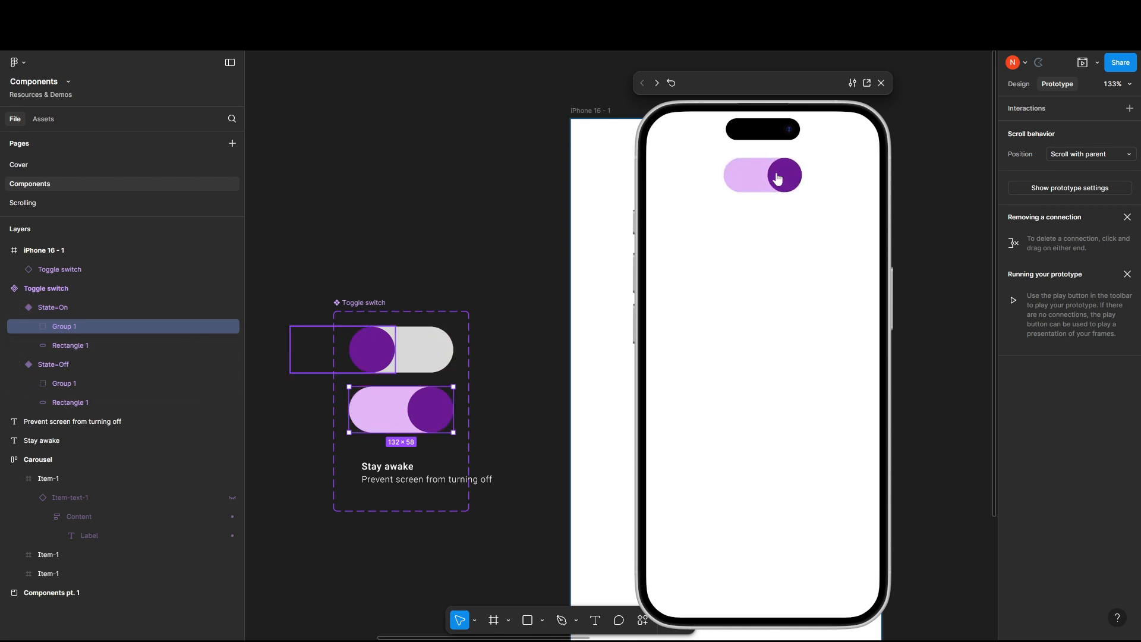